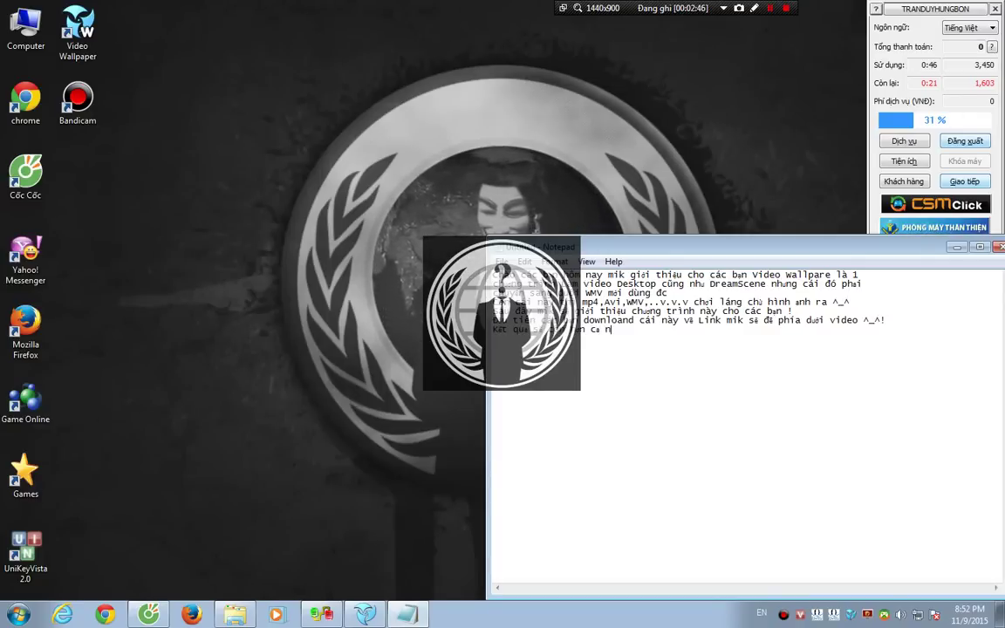
Step: Finish the current note line in Notepad with "những j các bạn đag thấy trên màn hình của mik!"
{"action": "type", "text": "yhng"}
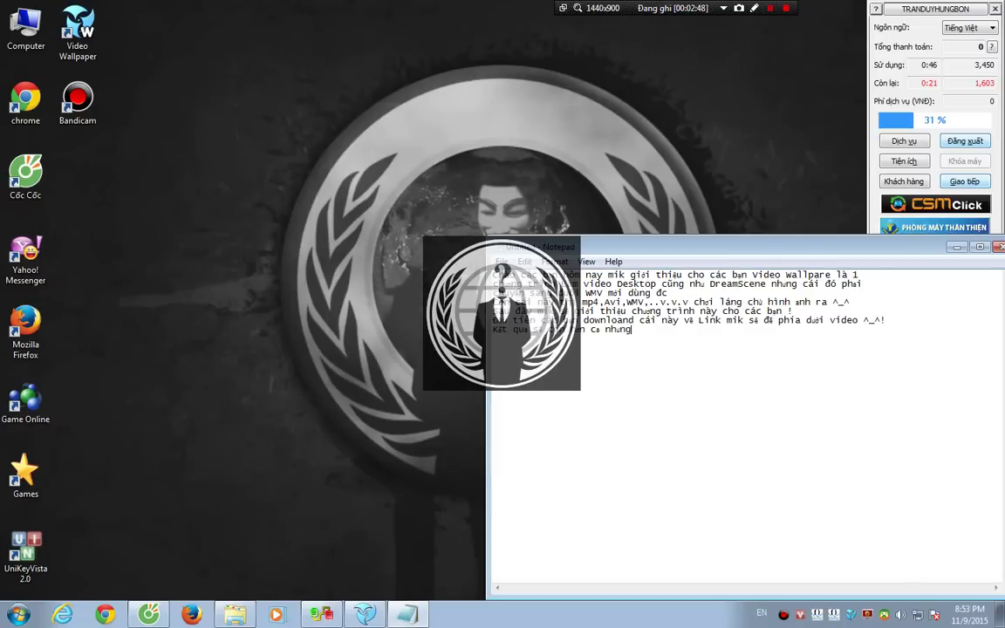
{"action": "type", "text": "x j ca"}
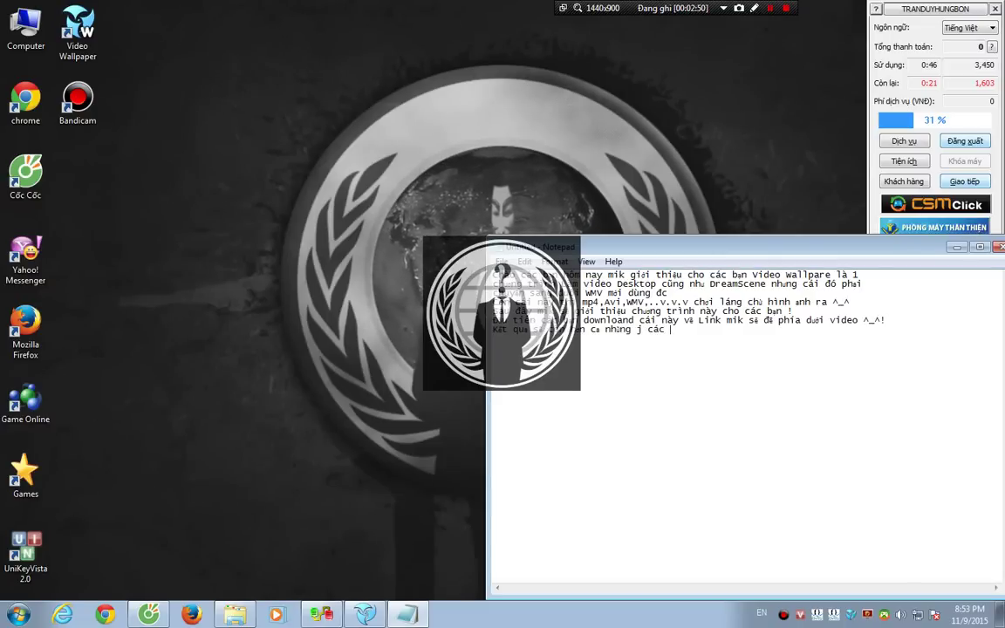
{"action": "type", "text": "cs banj ddag thaays"}
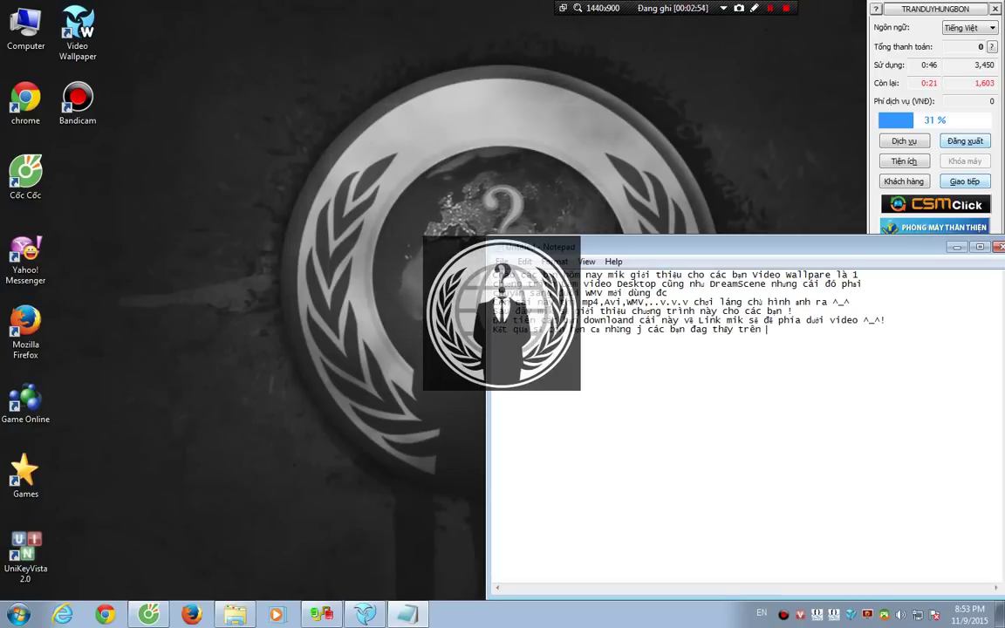
{"action": "type", "text": " treen manf hinhf c"}
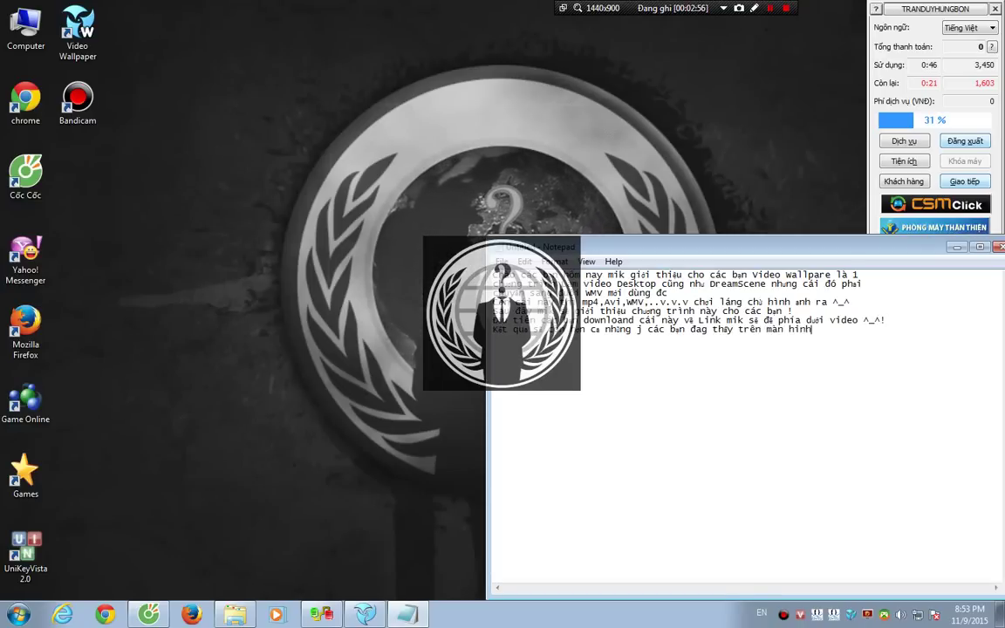
{"action": "type", "text": "uar"}
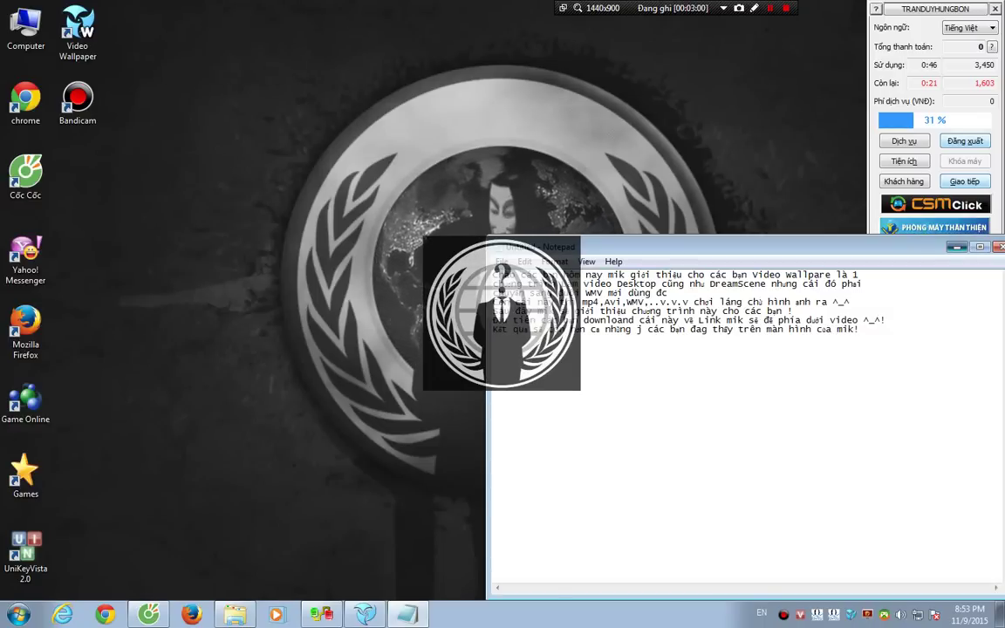
Step: Minimize the note, show the Video Wallpaper window on the desktop, and bring the note back in front of it
{"action": "left_click", "coordinate": [957, 247]}
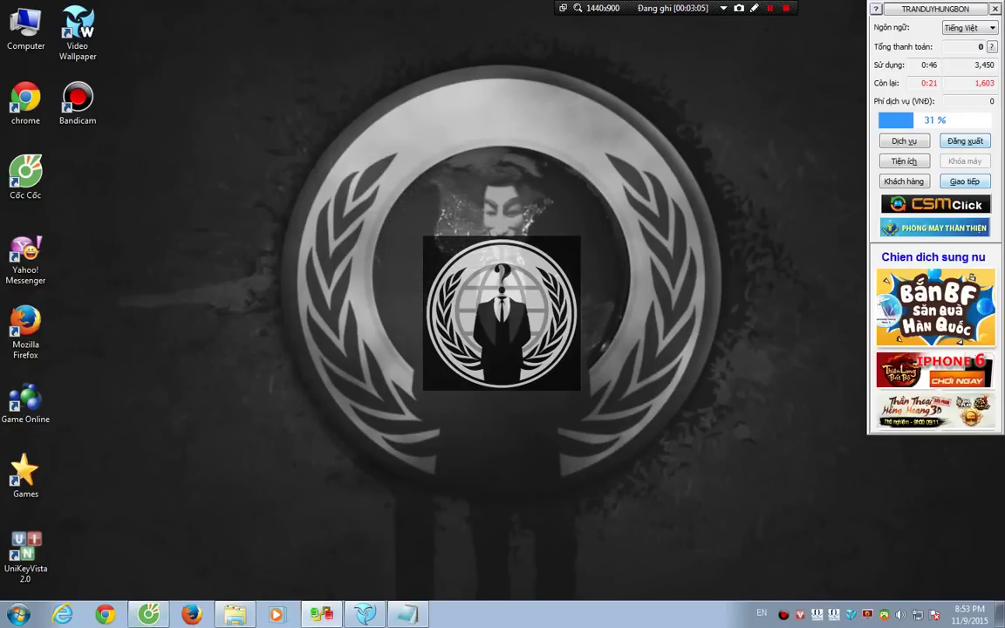
{"action": "left_click", "coordinate": [364, 614]}
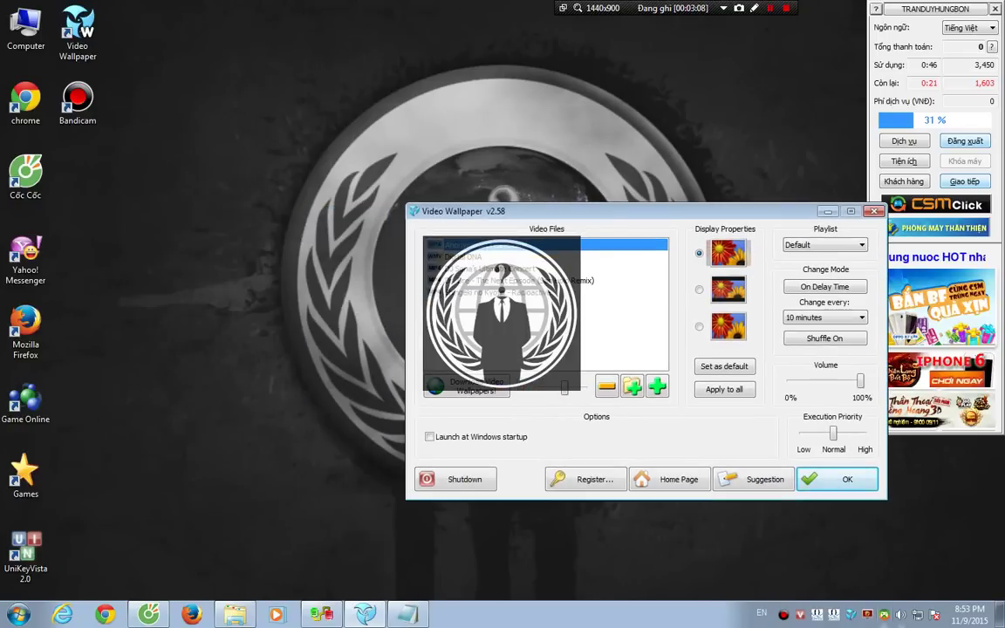
{"action": "left_click", "coordinate": [407, 614]}
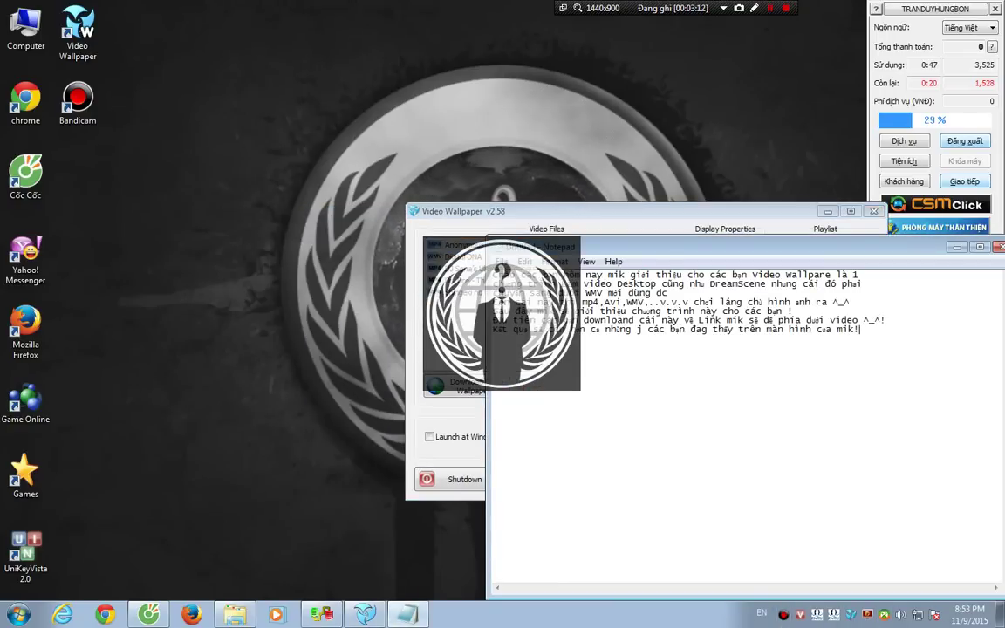
Step: Switch to the Cốc Cốc browser, start the playlist track "Arrowhead & Zentra - Funkyard", and minimize the browser again
{"action": "left_click", "coordinate": [148, 614]}
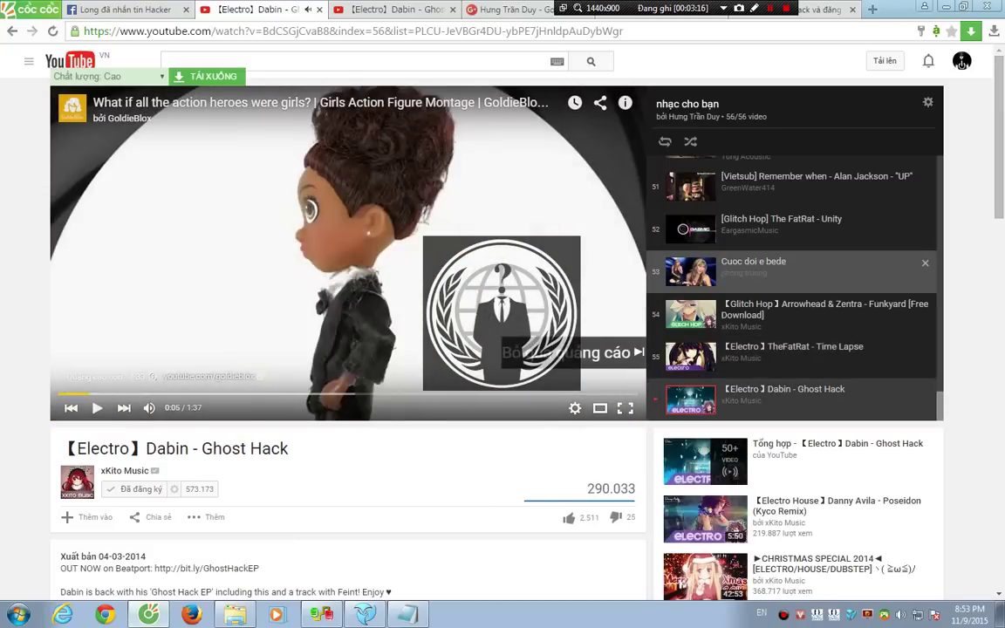
{"action": "left_click", "coordinate": [776, 310]}
{"action": "left_click", "coordinate": [148, 614]}
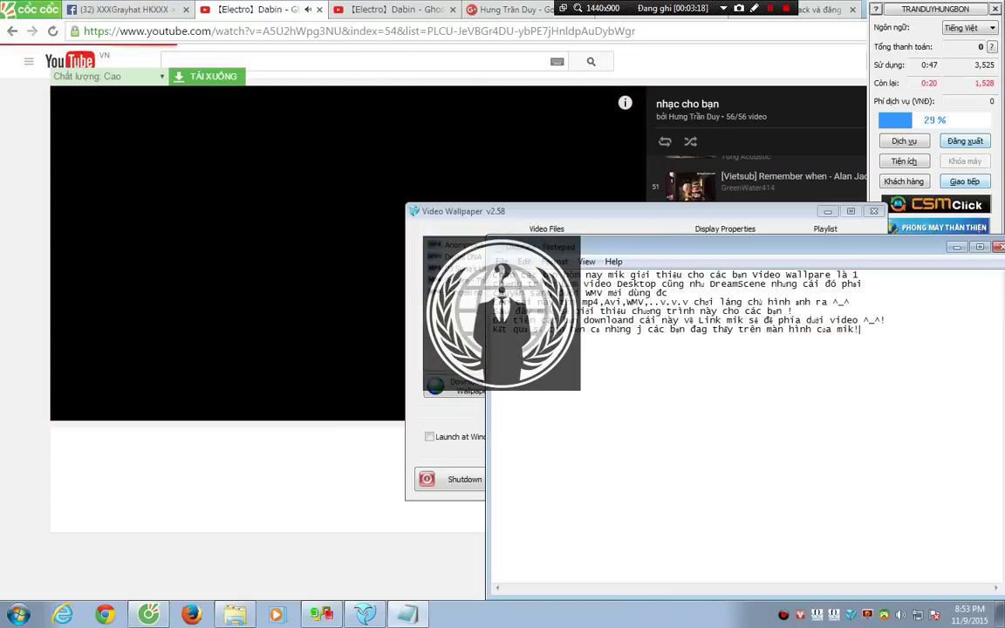
Step: Add the line "Đây là giao diện của Video Wallpare" at the end of the Notepad note
{"action": "type", "text": "Đây là giao diện"}
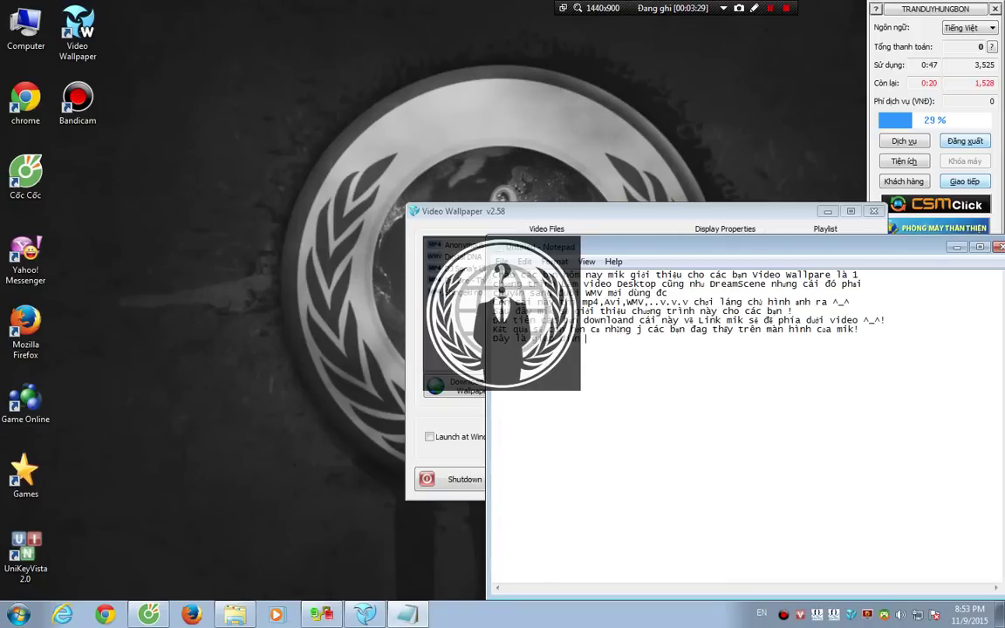
{"action": "type", "text": "r "}
{"action": "type", "text": "V"}
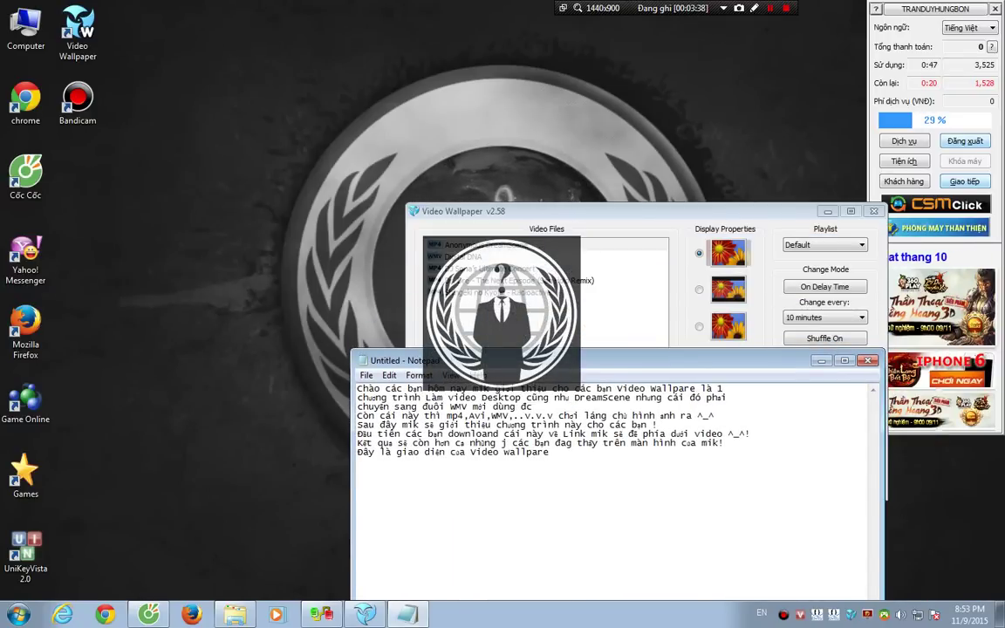
Step: Start a new line in the note reading "B2: các bạn downloand các video yêu thik của các bạn"
{"action": "key", "text": "Return"}
{"action": "type", "text": "B2"}
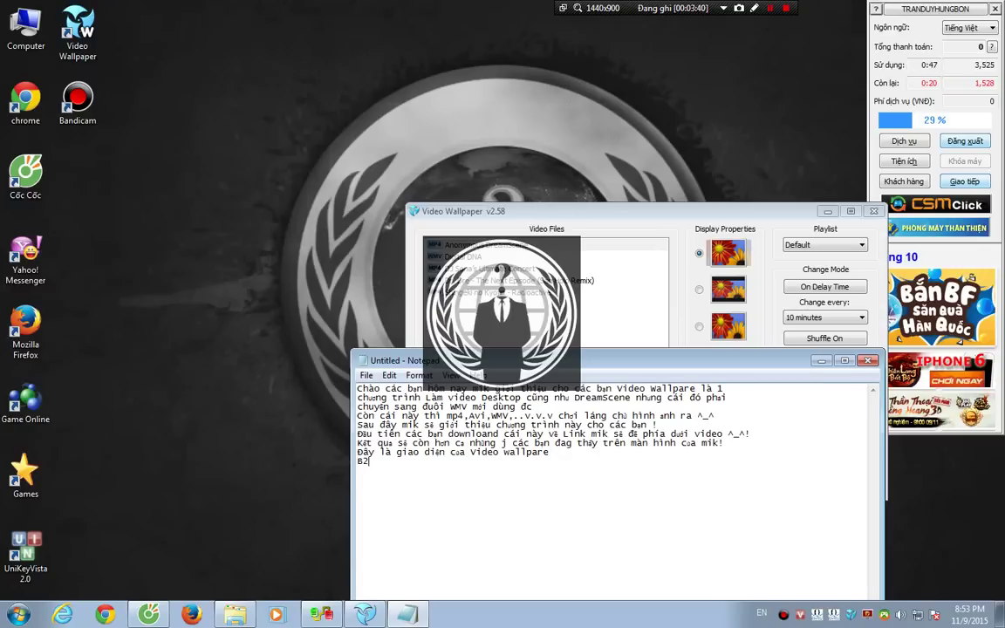
{"action": "type", "text": ": c"}
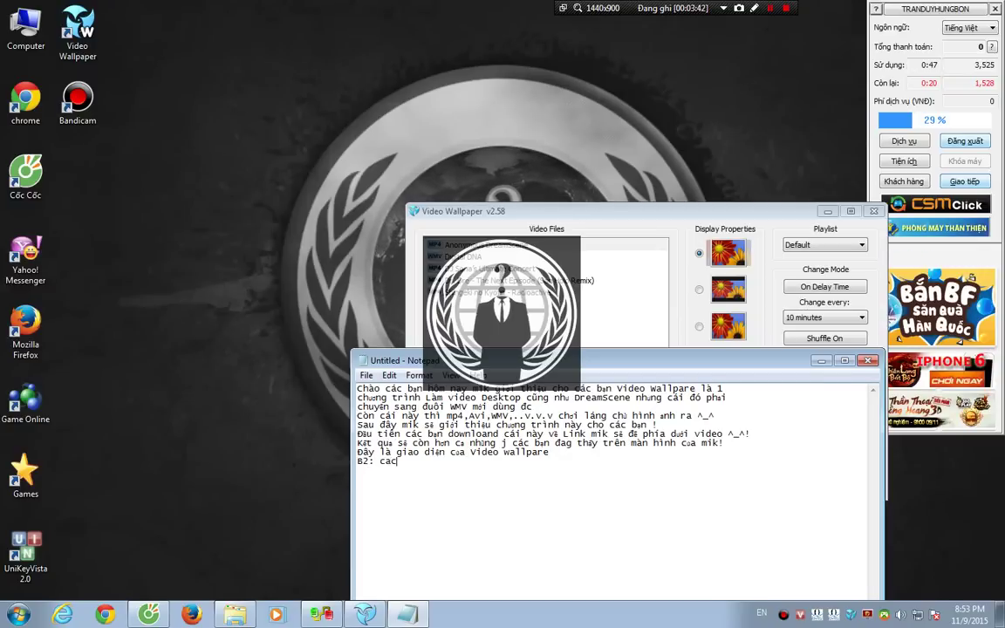
{"action": "type", "text": "ác ban downl;"}
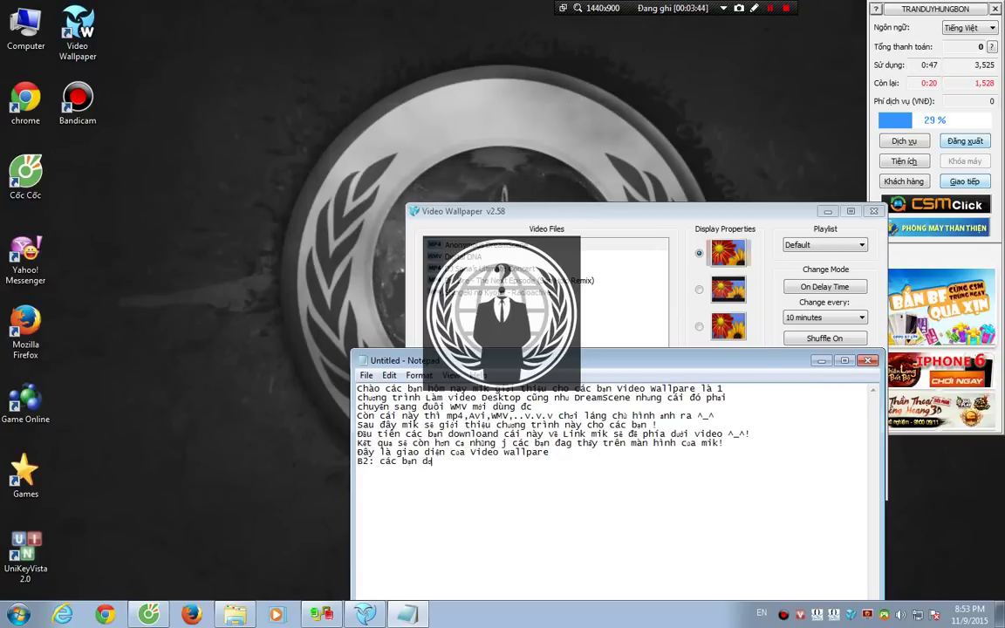
{"action": "type", "text": "o"}
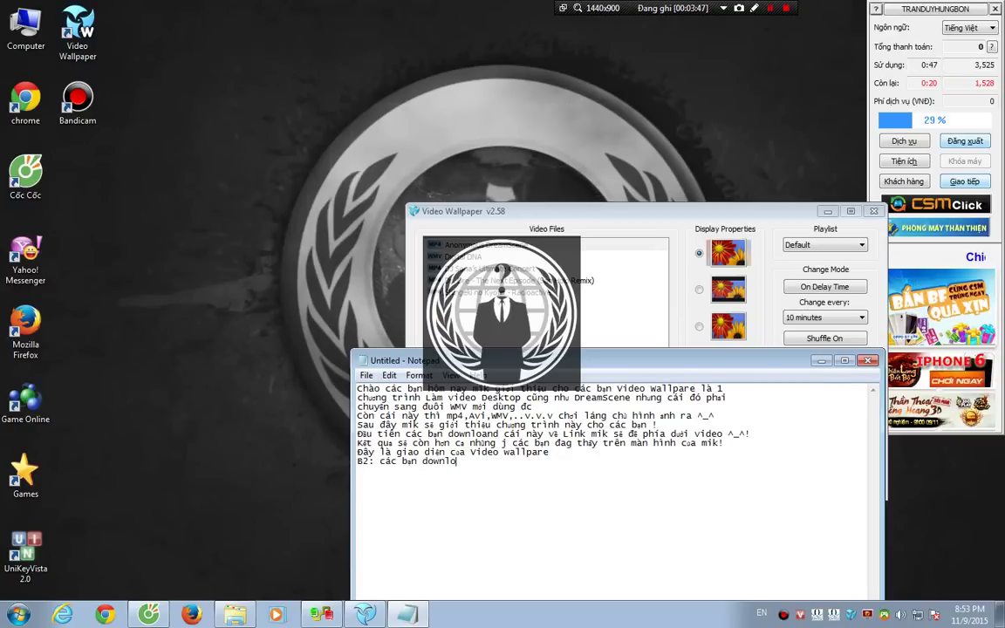
{"action": "type", "text": "ad các "}
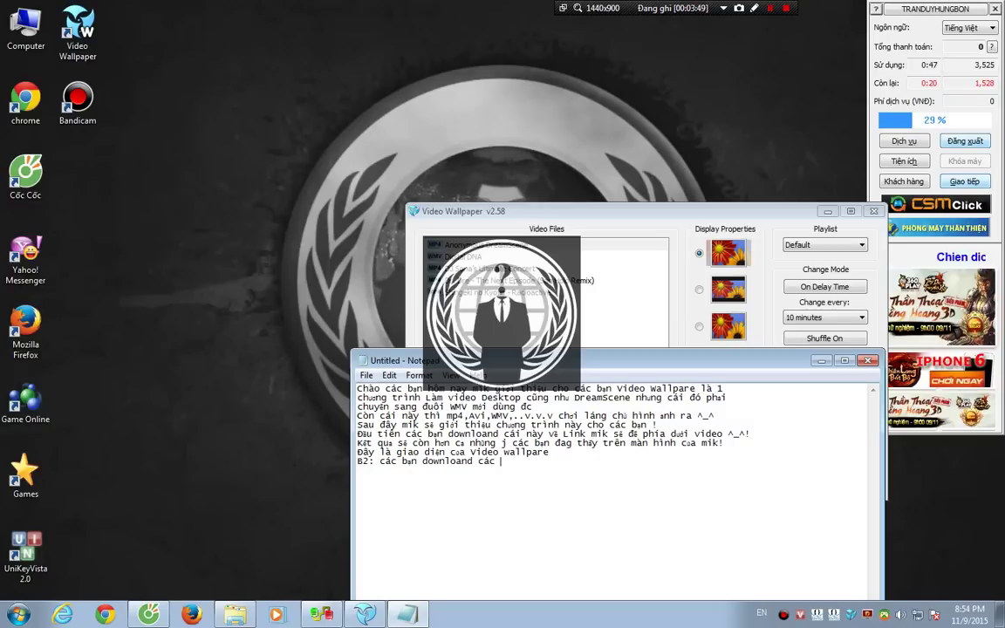
{"action": "type", "text": "cide"}
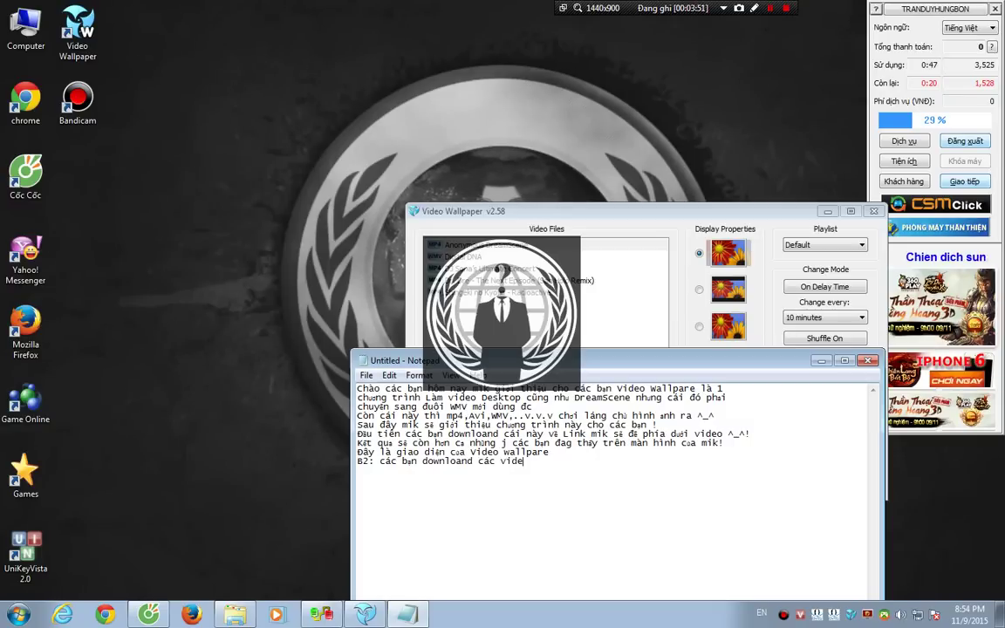
{"action": "type", "text": "o y"}
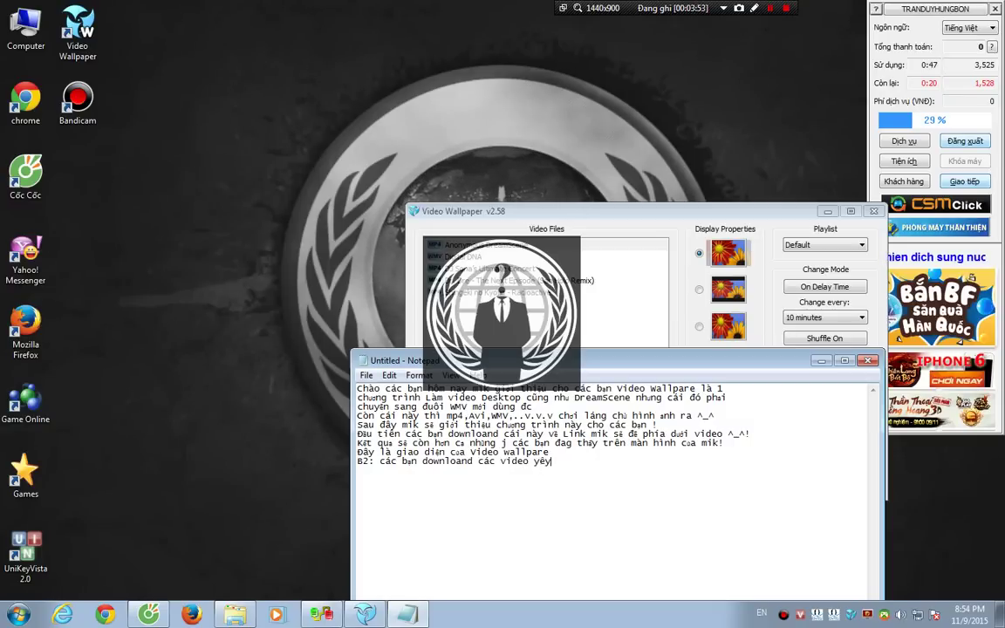
{"action": "type", "text": "u thik "}
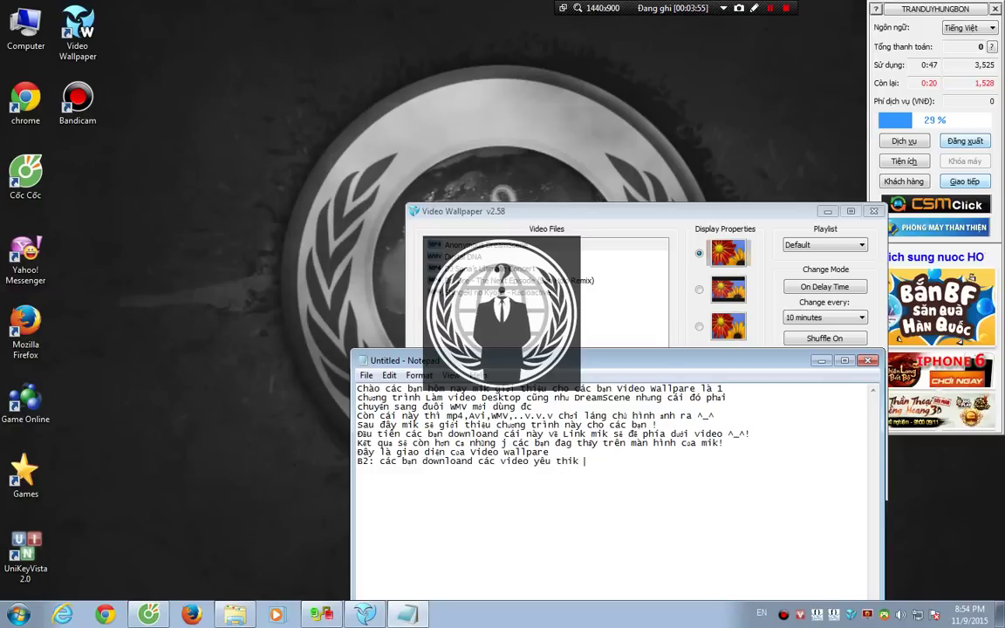
{"action": "type", "text": "của các bạn"}
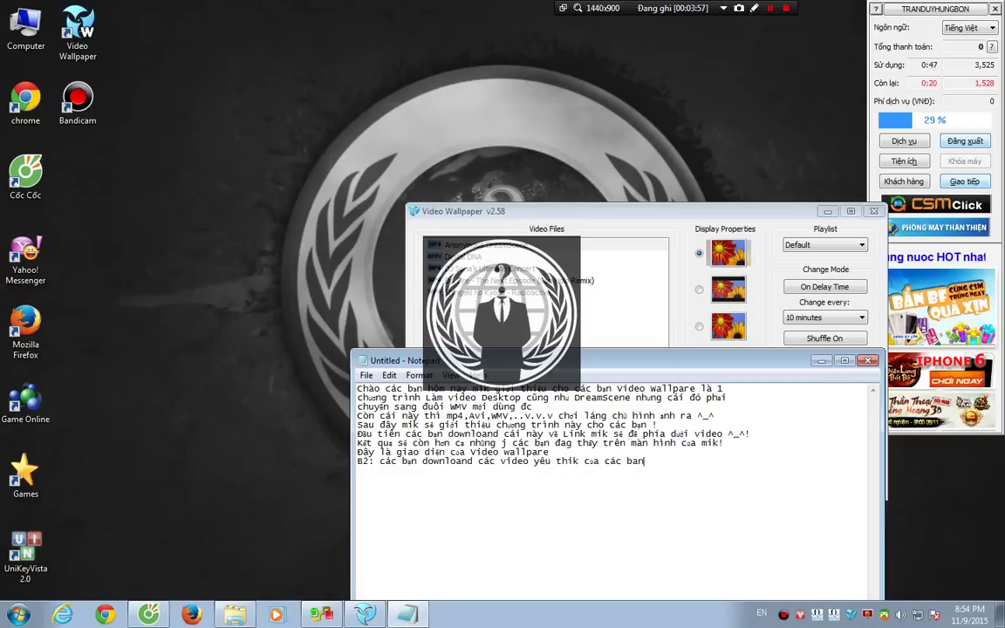
Step: Continue the B2 line with "video j cũng đc là sẽ làm đc"
{"action": "type", "text": " video "}
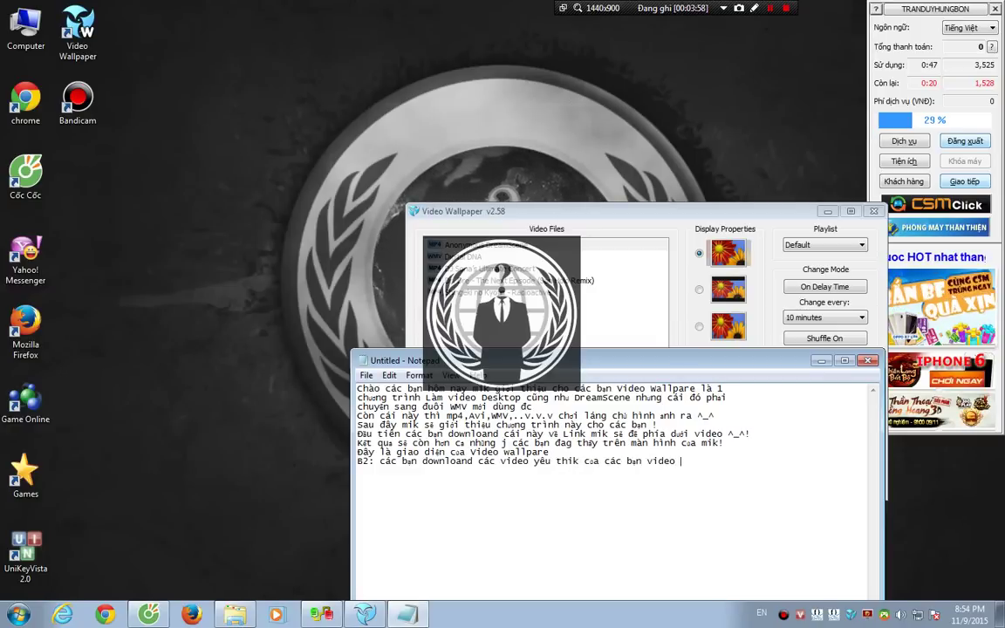
{"action": "type", "text": "j cũng "}
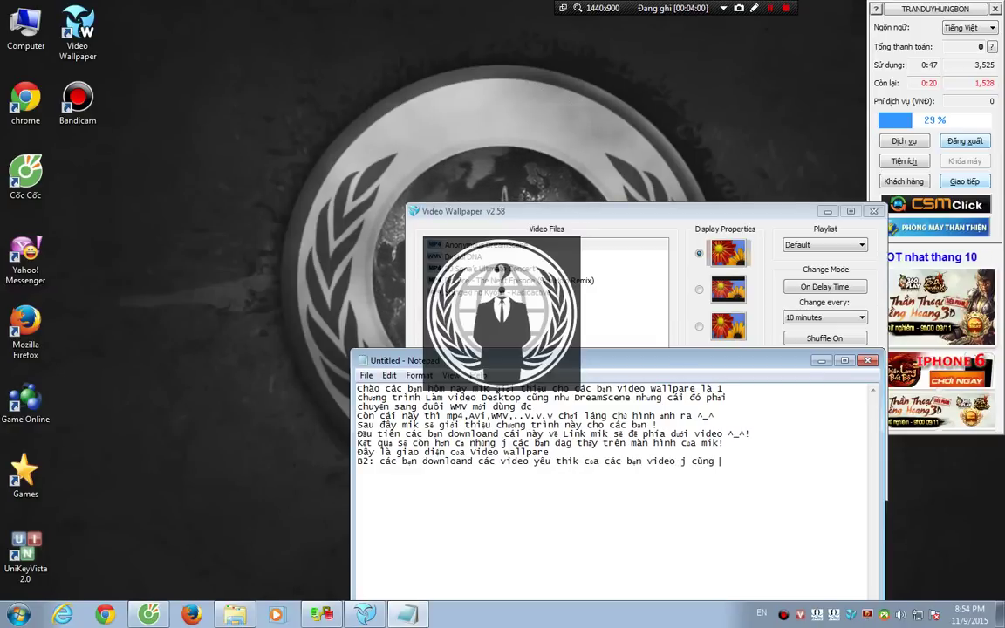
{"action": "type", "text": "đc là "}
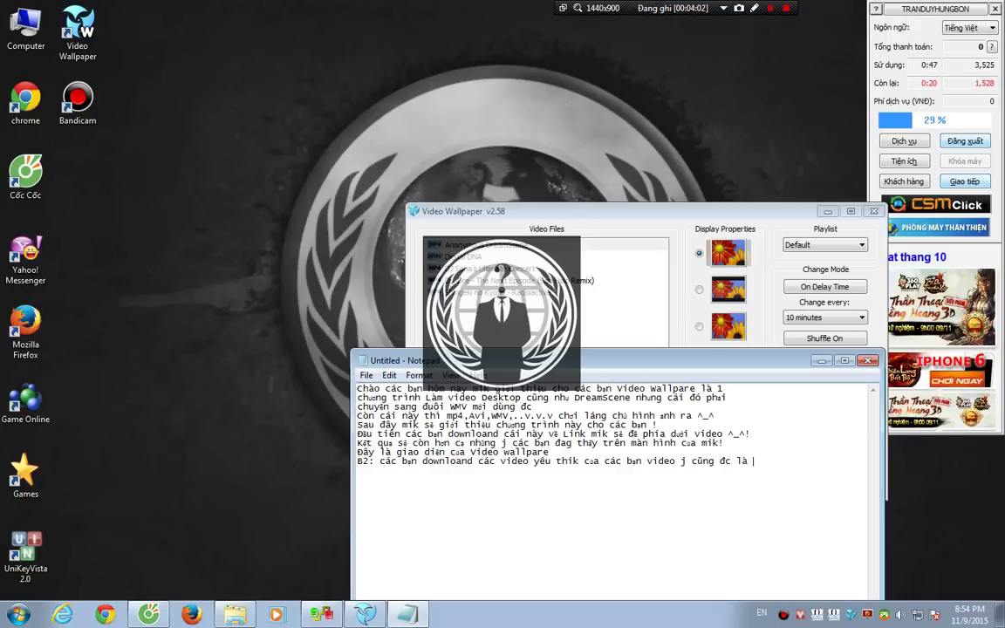
{"action": "type", "text": "sẽ làm "}
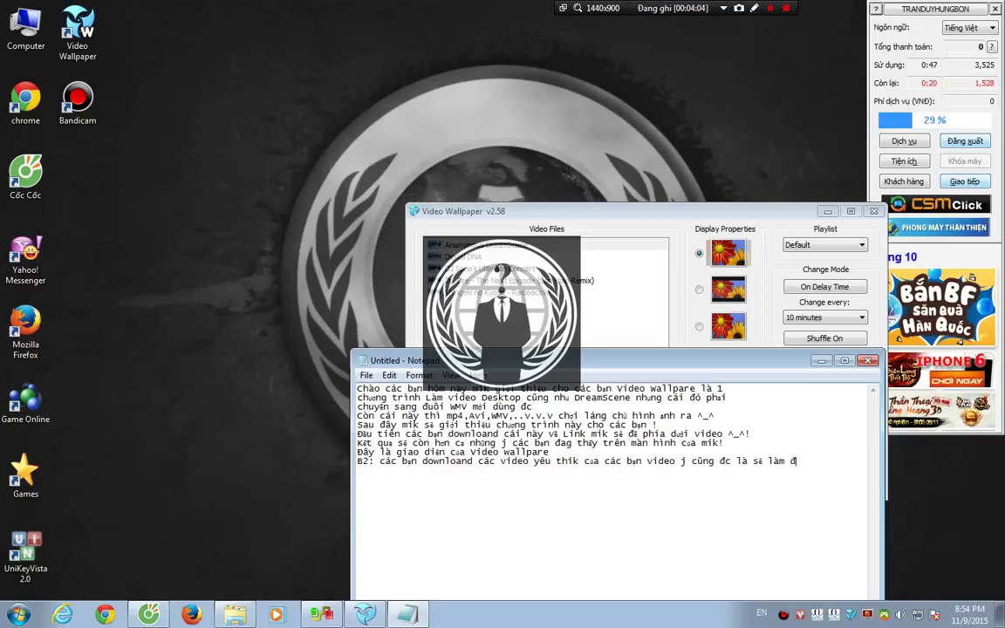
{"action": "type", "text": "đc"}
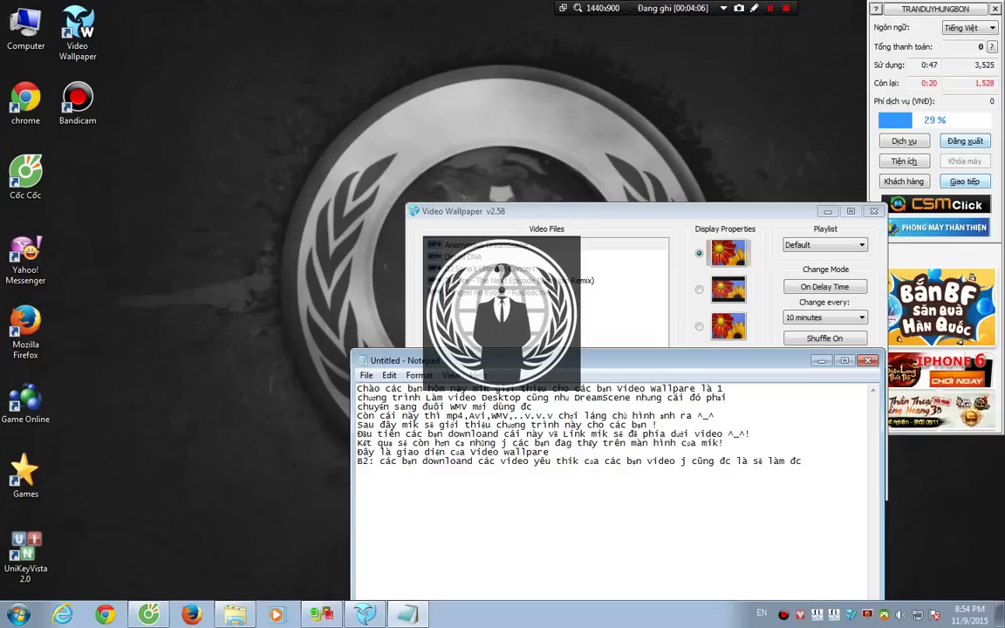
Step: Complete the B2 line with "ở đây mik đã có 1 số cái" and start a new line
{"action": "type", "text": " ơ đ"}
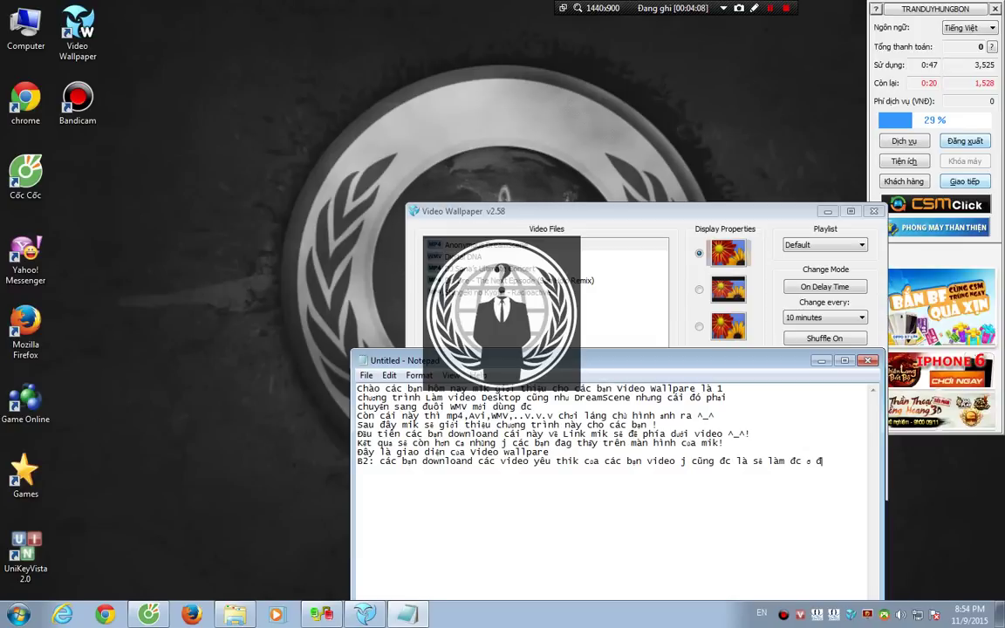
{"action": "type", "text": "ây mik "}
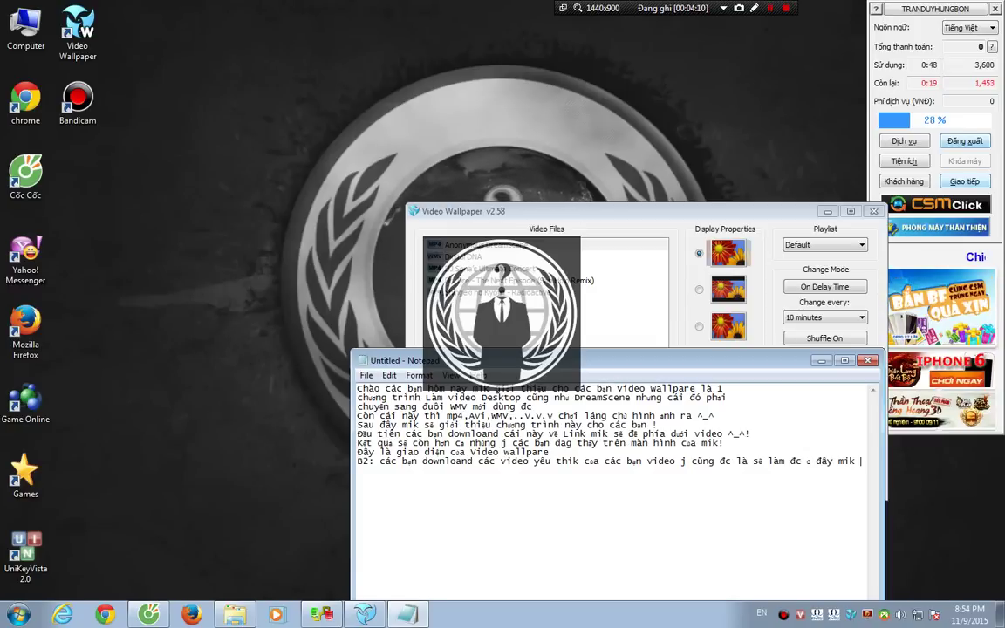
{"action": "type", "text": "đã có 1 "}
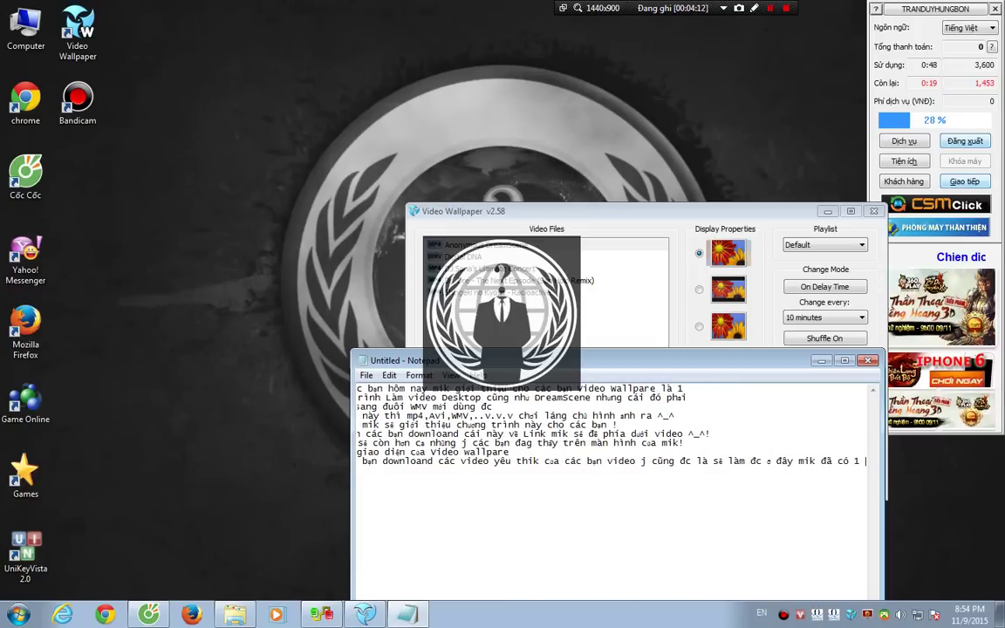
{"action": "type", "text": "sẽ"}
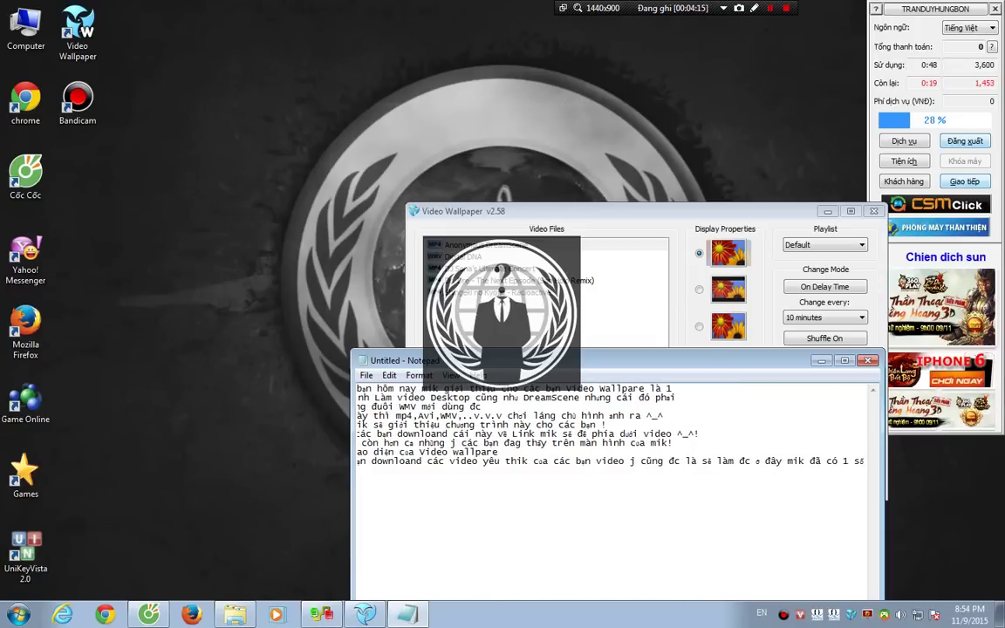
{"action": "type", "text": " cái"}
{"action": "key", "text": "Return"}
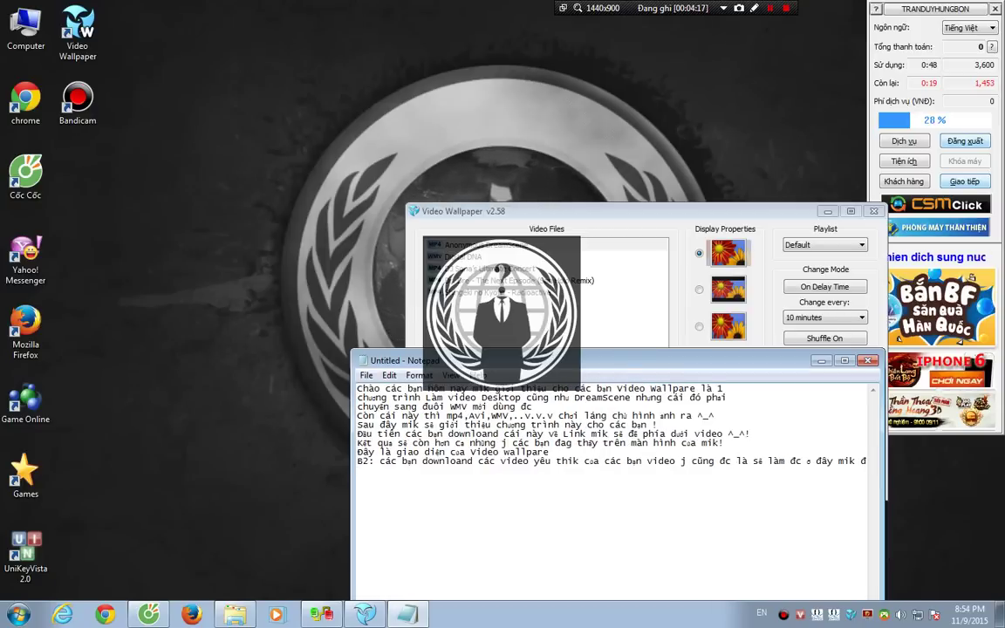
Step: Continue the B2 instructions on the new line with "nhưng mik cũng sẽ downloand"
{"action": "type", "text": "nhun"}
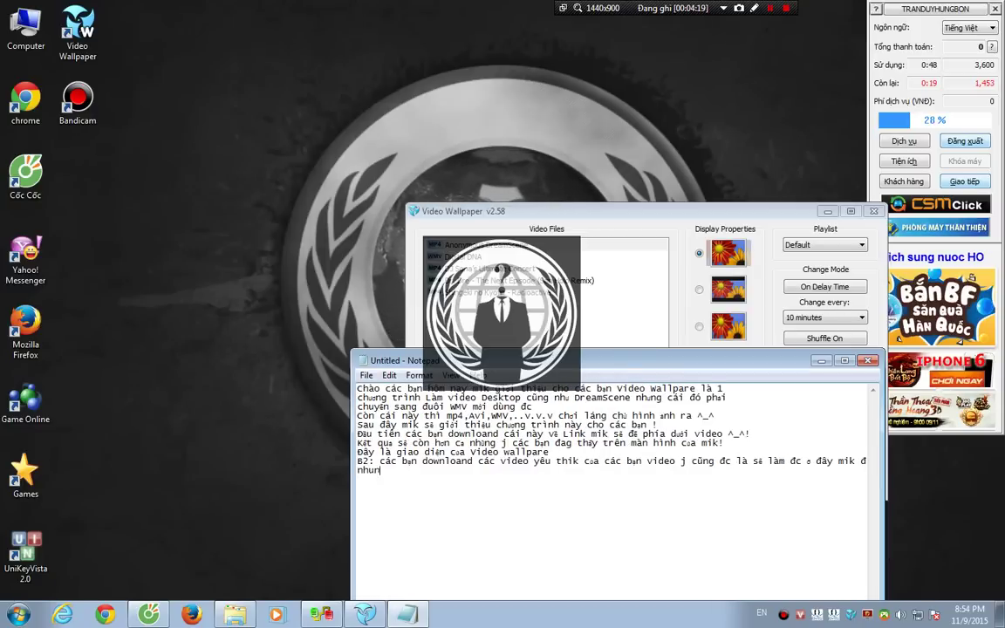
{"action": "type", "text": "g mik cũng"}
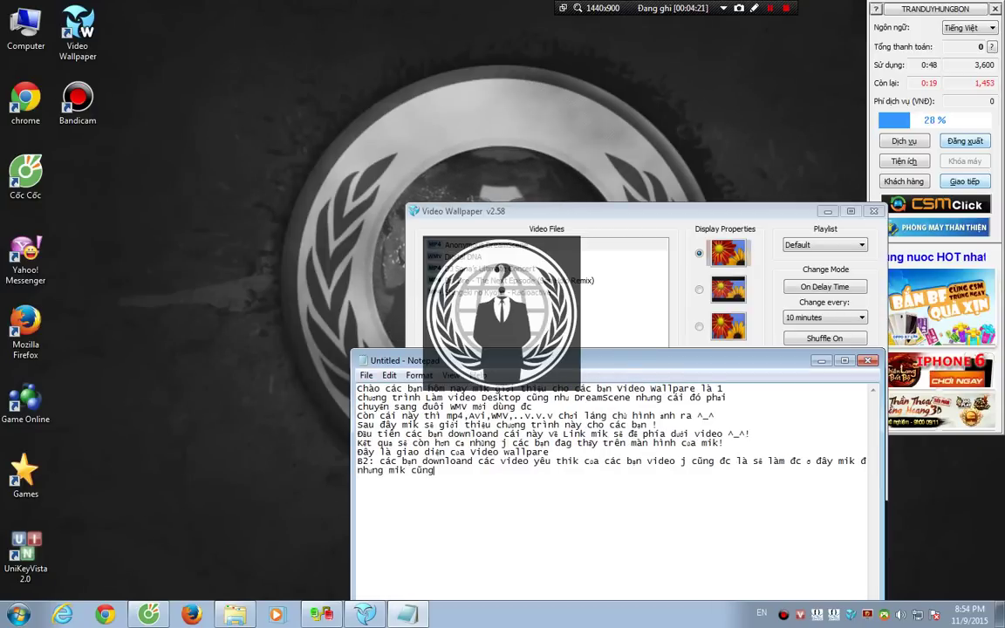
{"action": "type", "text": " sẽ do"}
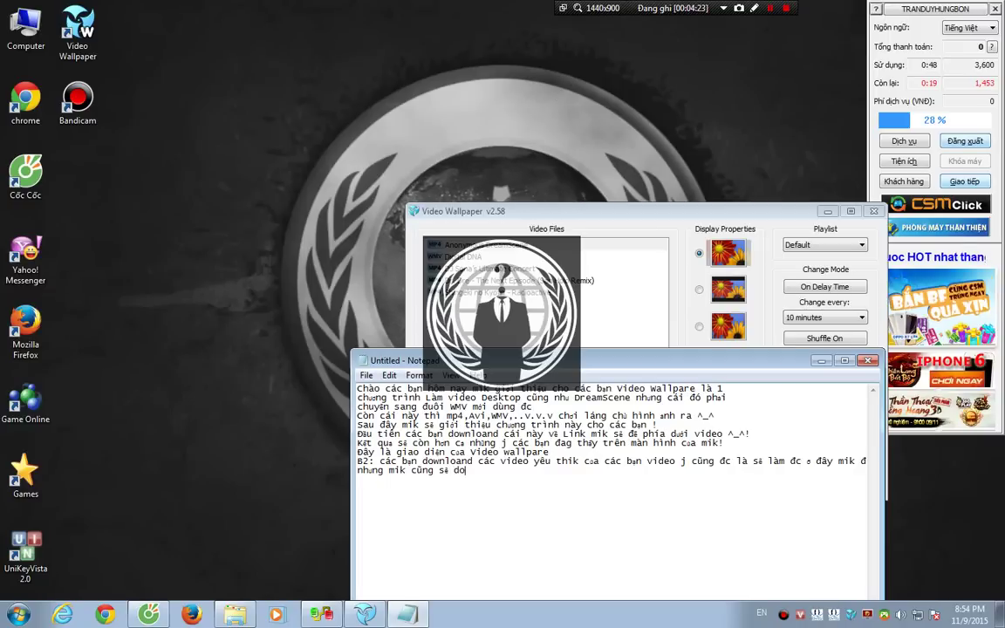
{"action": "type", "text": "wnload n"}
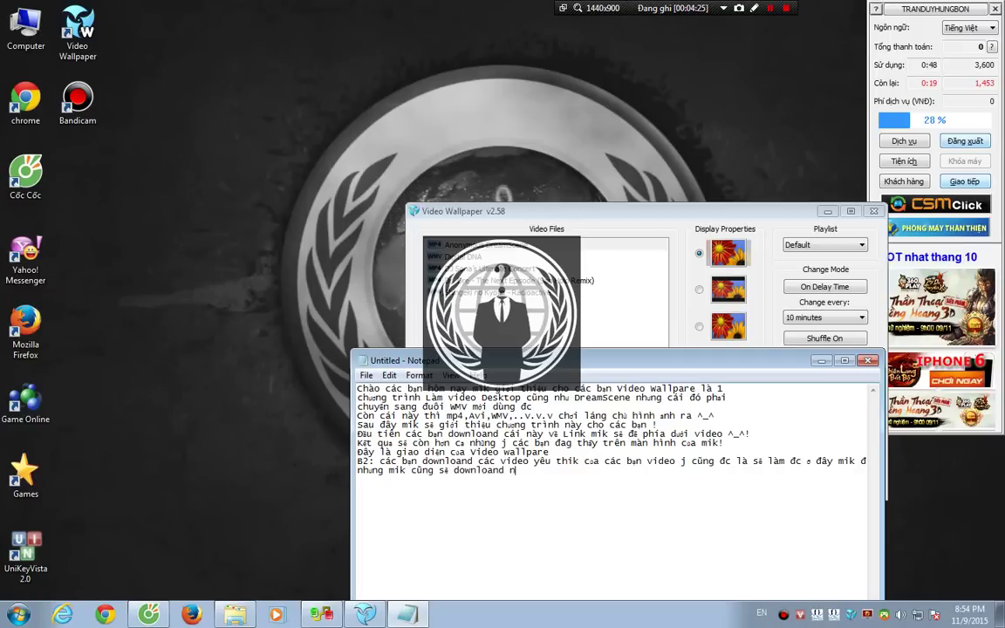
Step: Extend the line with "về cho các bạn chắc", correcting mistyped letters
{"action": "type", "text": "ề chơm c"}
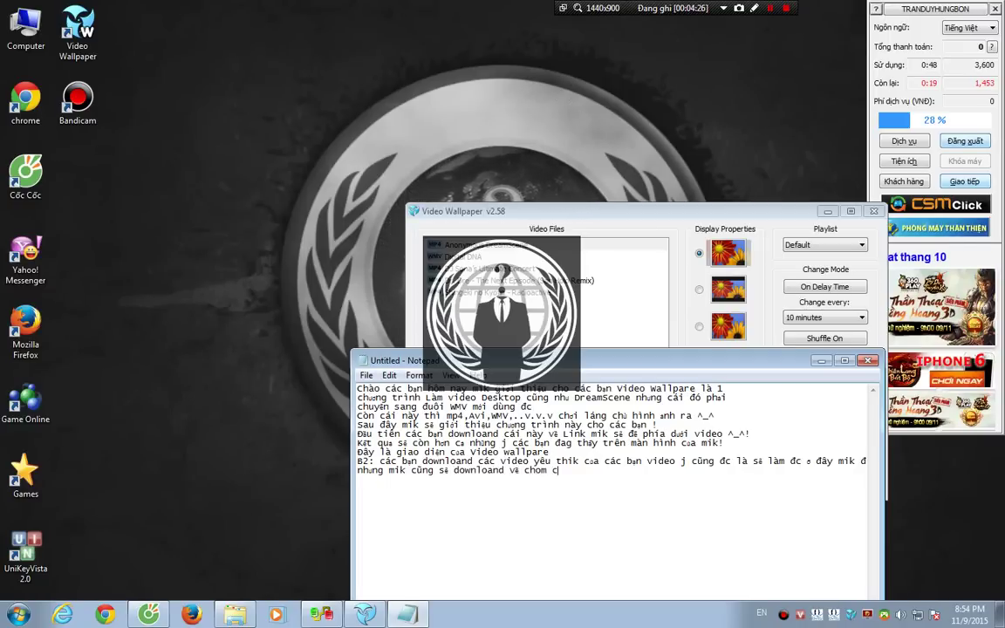
{"action": "key", "text": "BackSpace"}
{"action": "key", "text": "BackSpace"}
{"action": "key", "text": "BackSpace"}
{"action": "key", "text": "BackSpace"}
{"action": "type", "text": "o các n"}
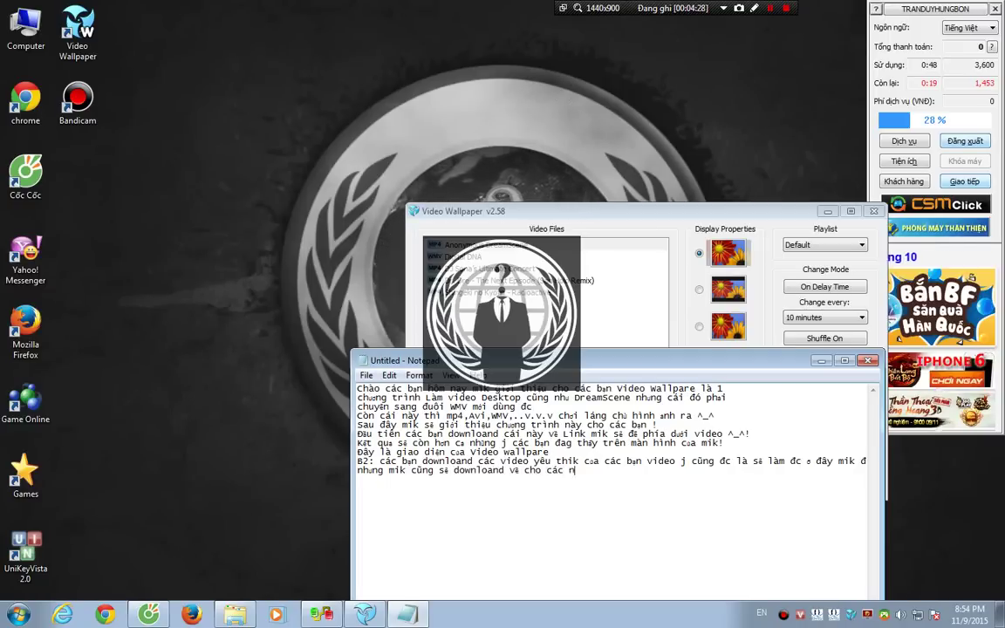
{"action": "key", "text": "BackSpace"}
{"action": "type", "text": "b"}
{"action": "type", "text": "ạn chúc vị"}
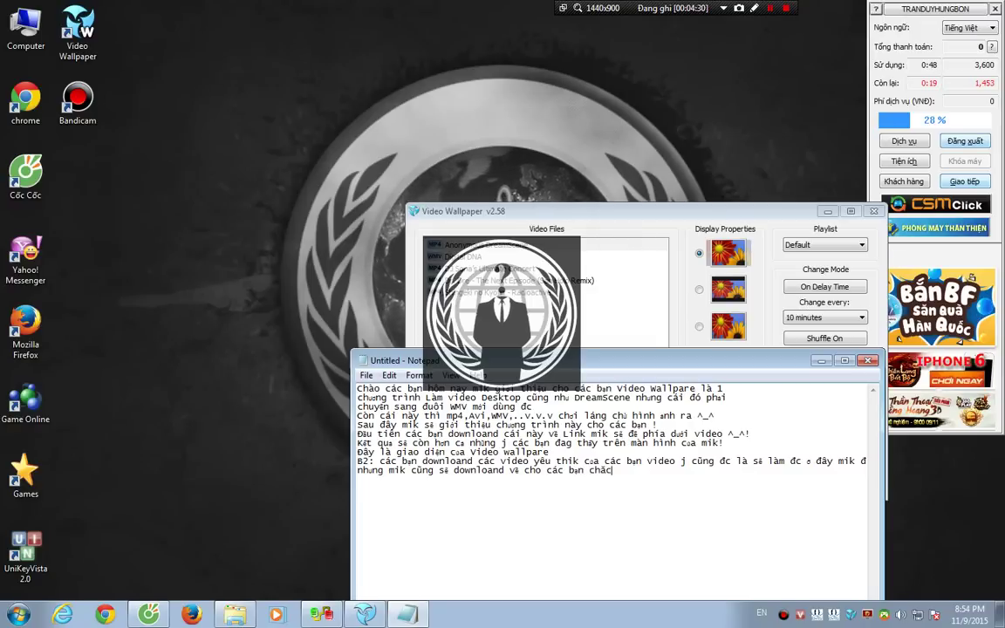
Step: Complete the line with "vì mik thường bị LỪA lắm" and start a new line
{"action": "type", "text": " mi"}
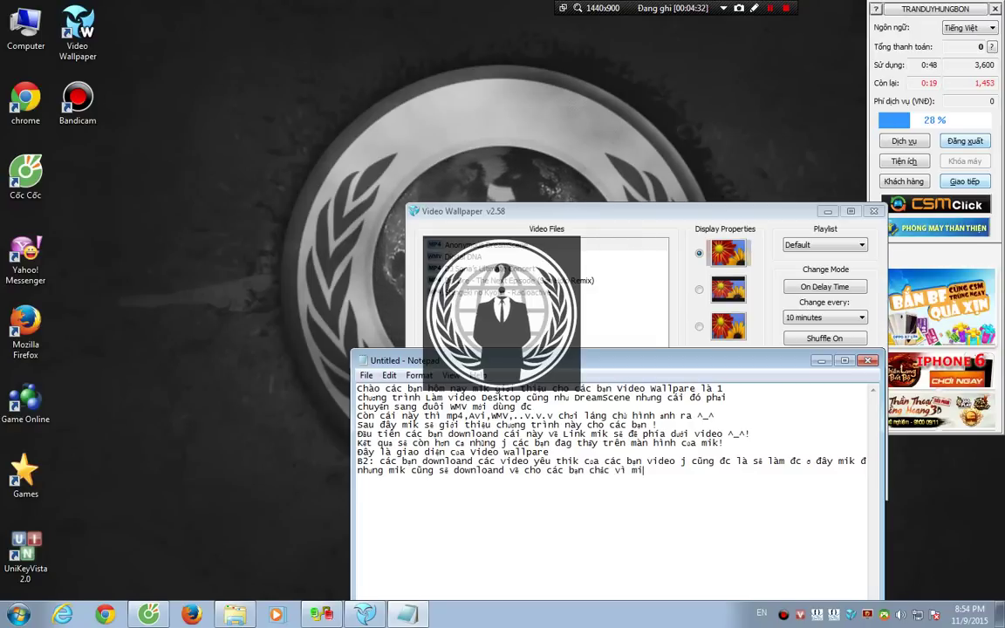
{"action": "type", "text": "k thuongw bj"}
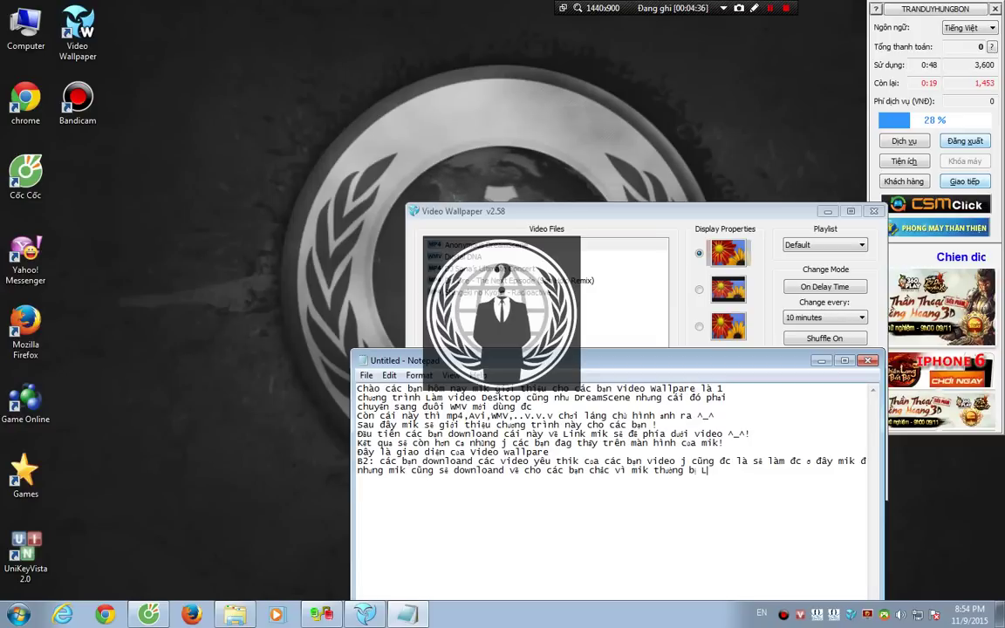
{"action": "type", "text": " LUWAF"}
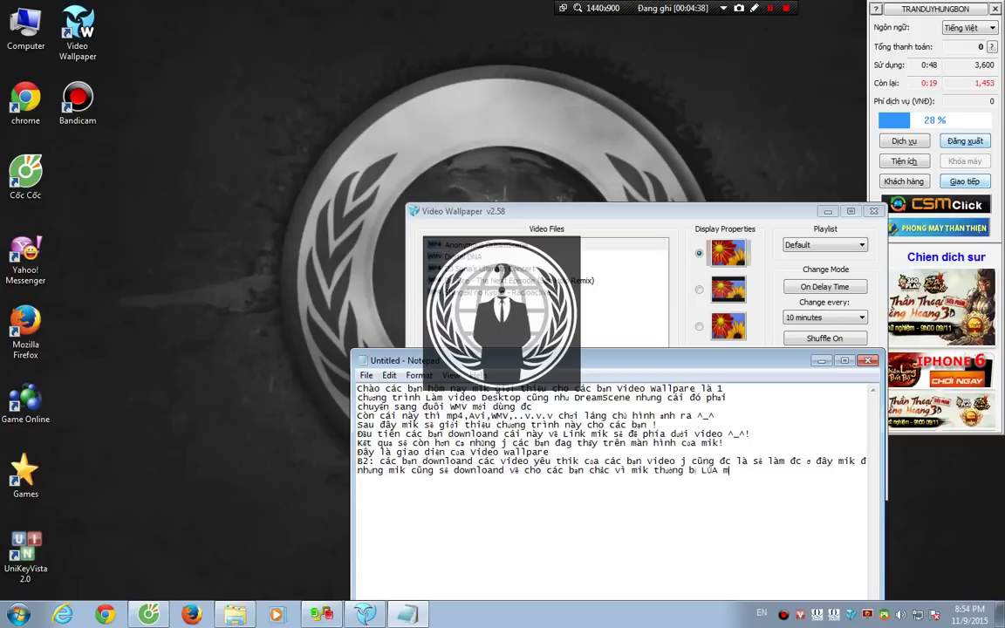
{"action": "type", "text": " la"}
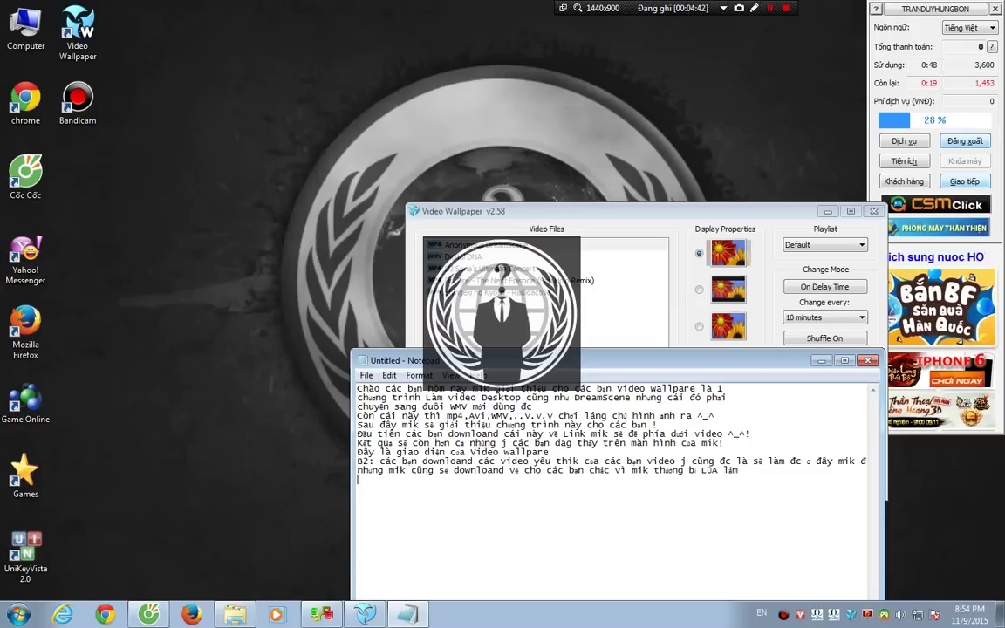
Step: Write "các bạn cũng cài đặt như bên" on the new line of the note
{"action": "type", "text": "cacs banj"}
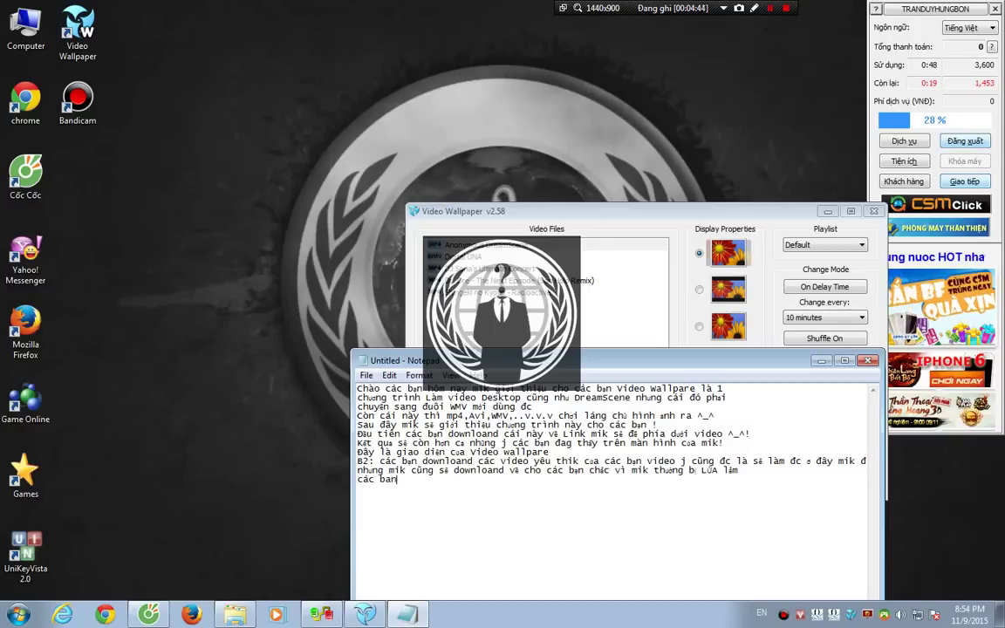
{"action": "type", "text": " cungx ca"}
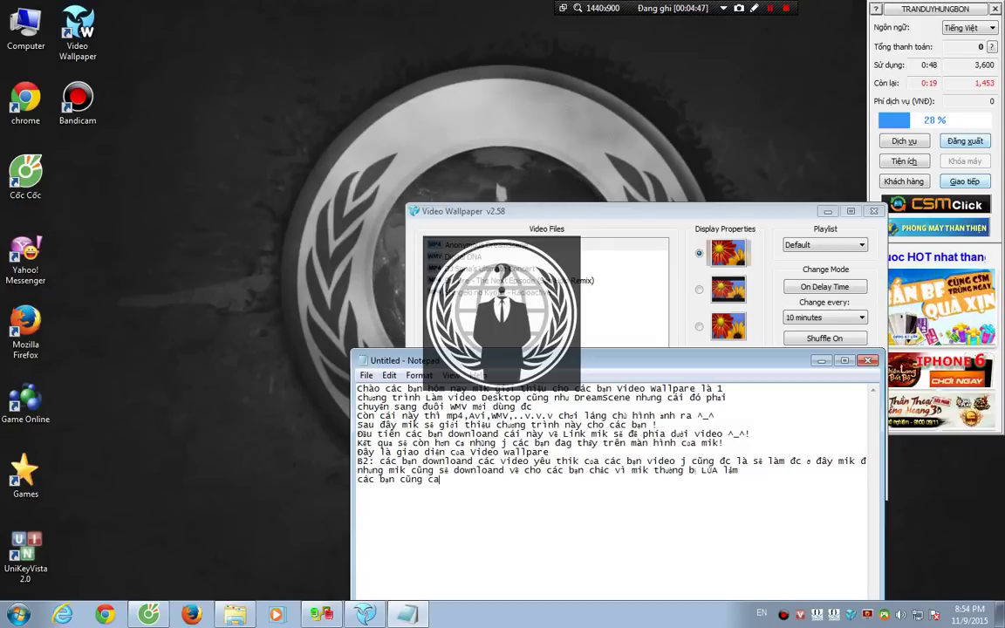
{"action": "type", "text": "if ddatj"}
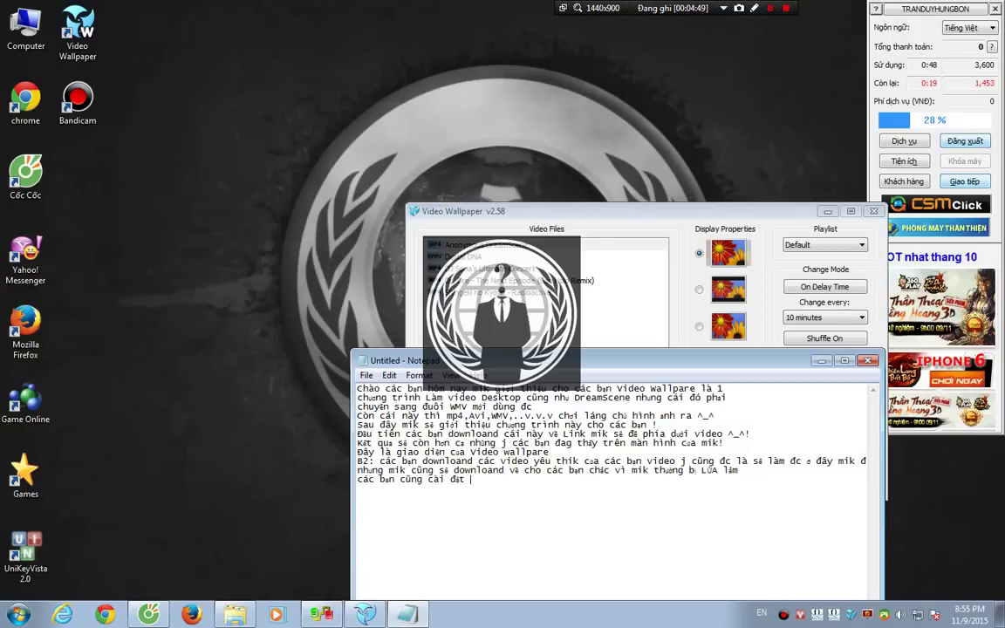
{"action": "type", "text": " n"}
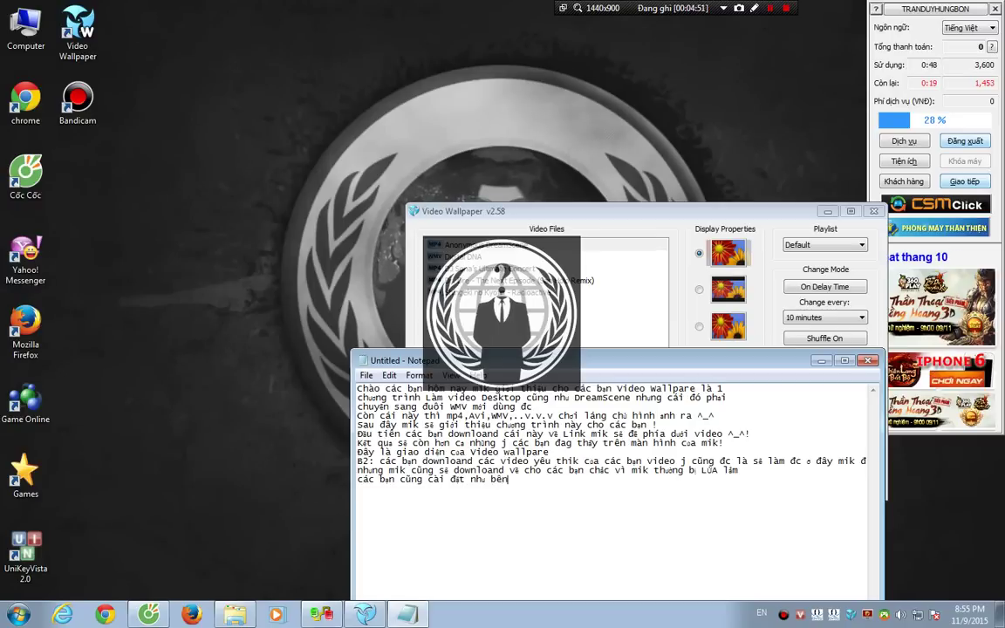
Step: Finish the line with "DreamScene !" and minimize the note
{"action": "type", "text": "huw been Drea"}
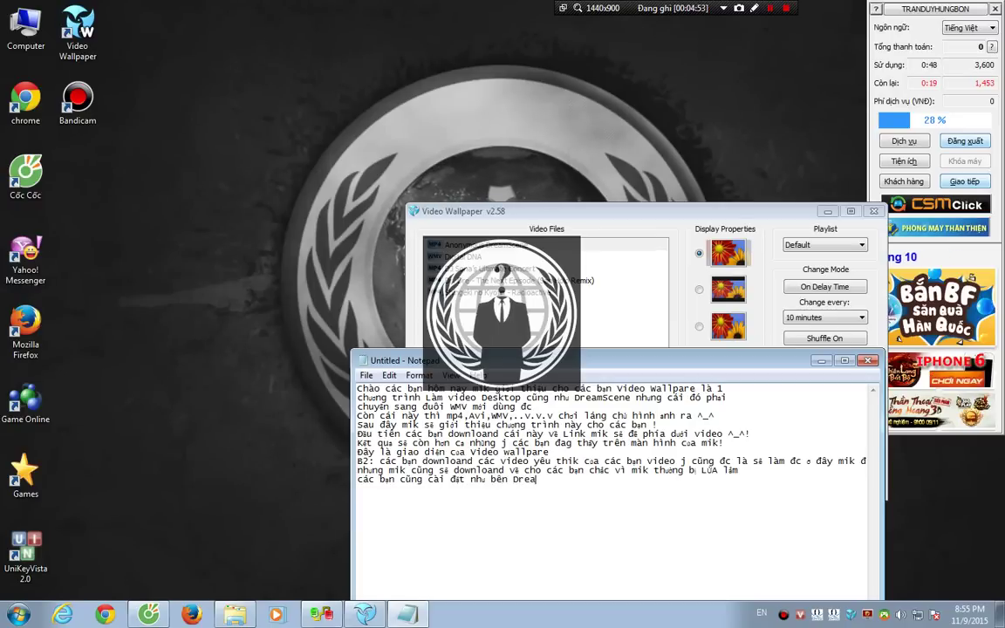
{"action": "type", "text": "m"}
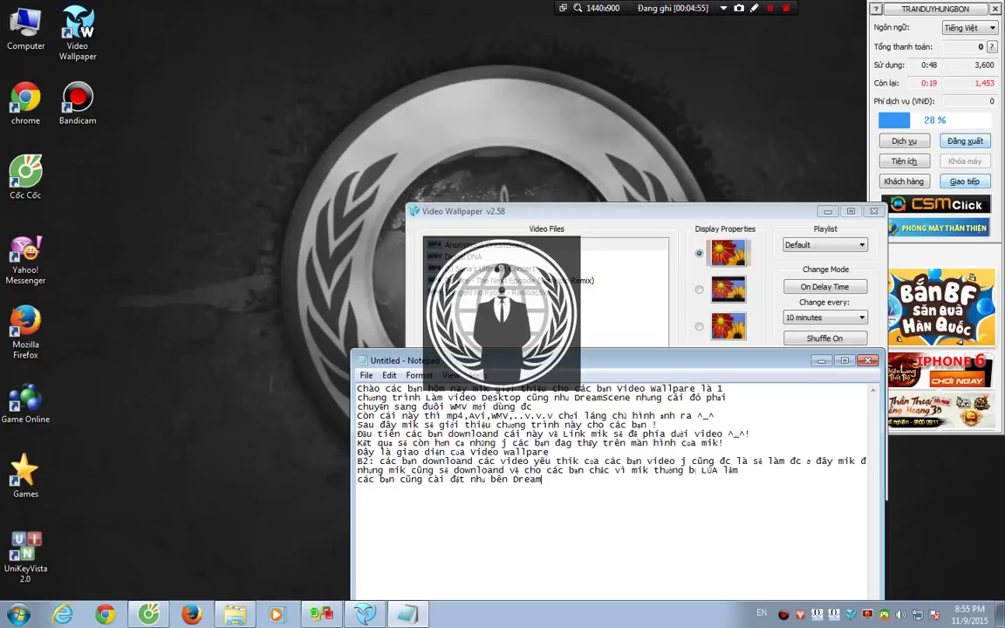
{"action": "type", "text": "S"}
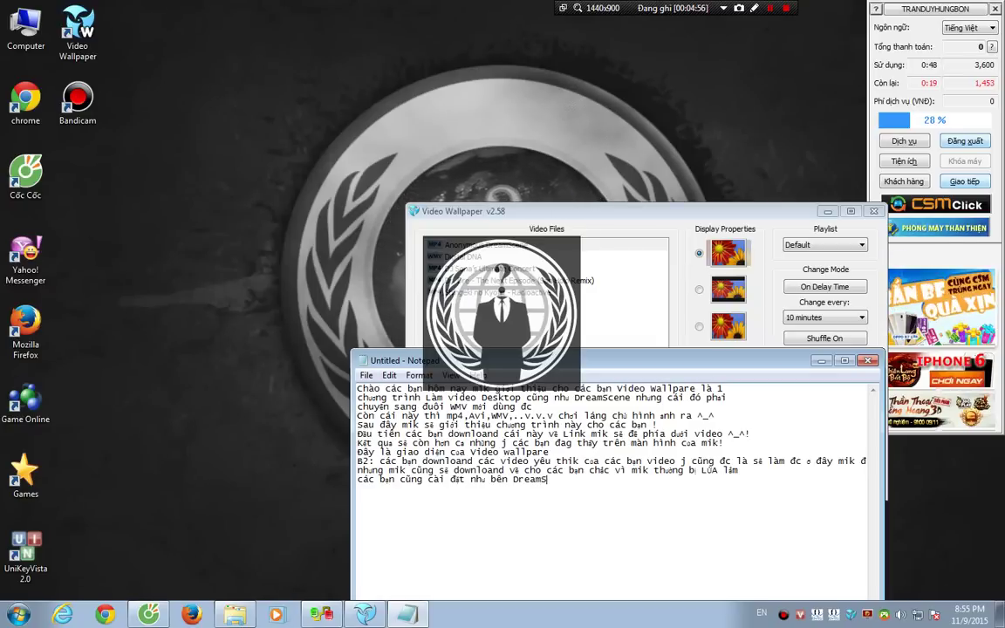
{"action": "key", "text": "BackSpace"}
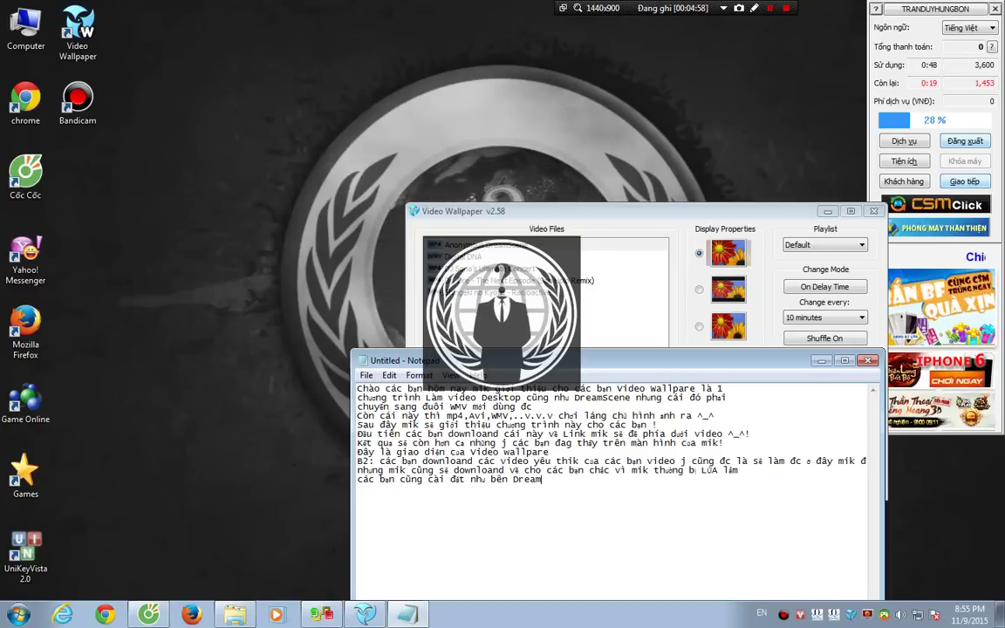
{"action": "type", "text": "Scc"}
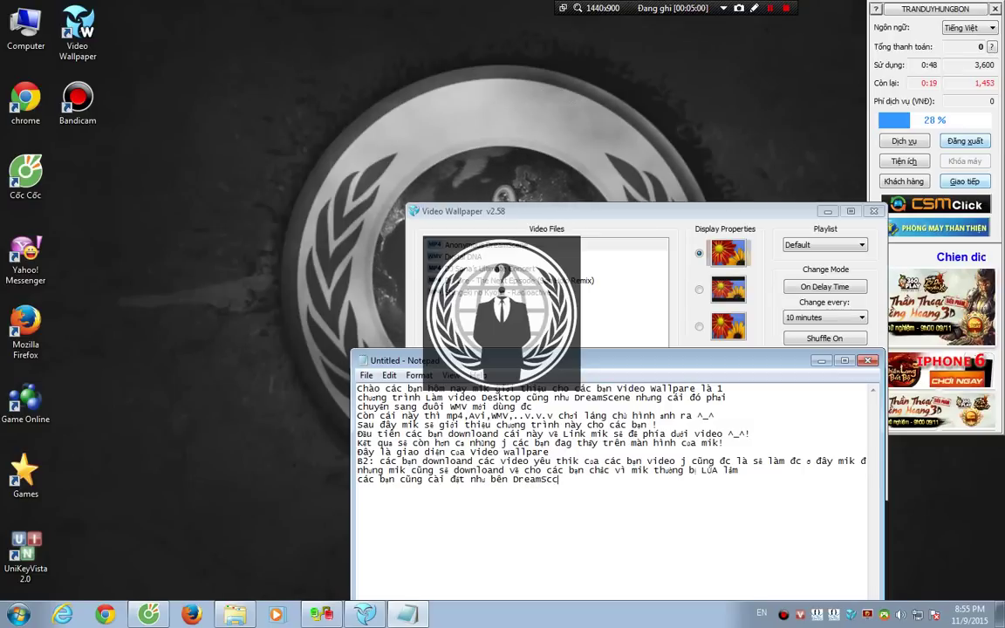
{"action": "key", "text": "BackSpace"}
{"action": "type", "text": "ene "}
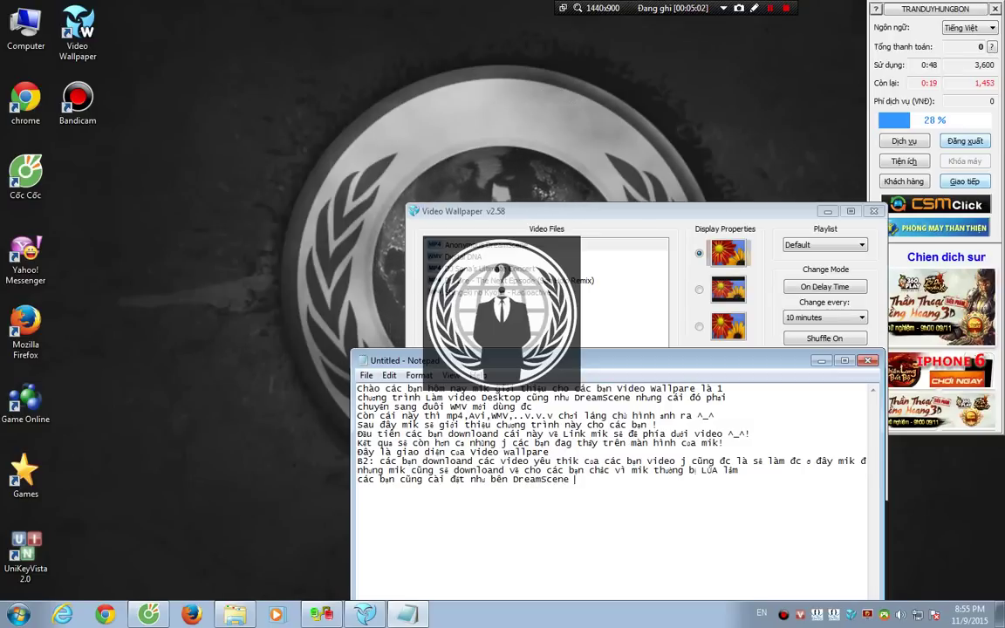
{"action": "type", "text": "!"}
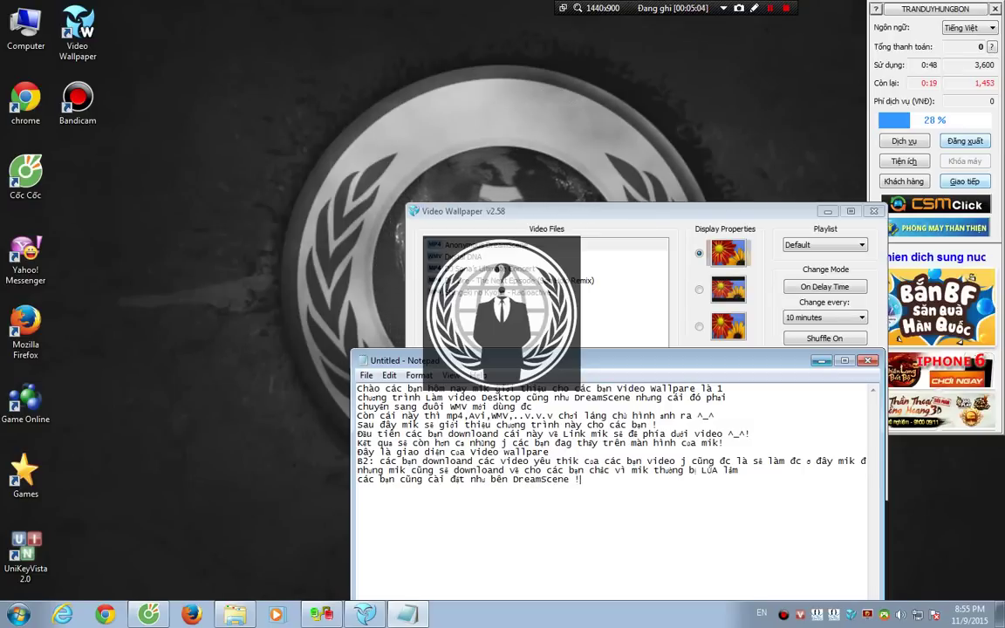
{"action": "left_click", "coordinate": [821, 360]}
{"action": "left_click", "coordinate": [19, 614]}
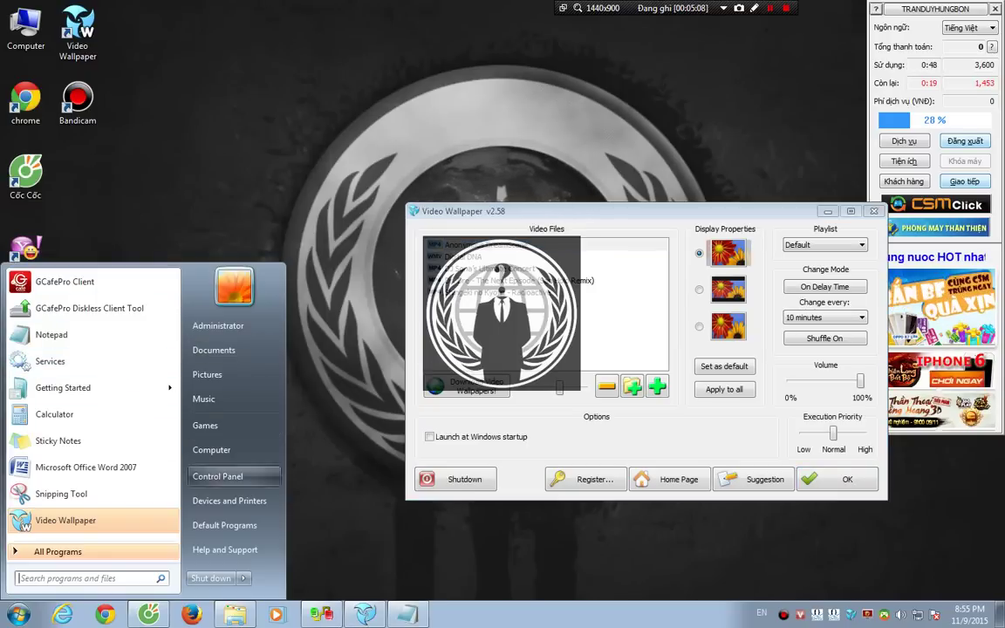
{"action": "left_click", "coordinate": [229, 500]}
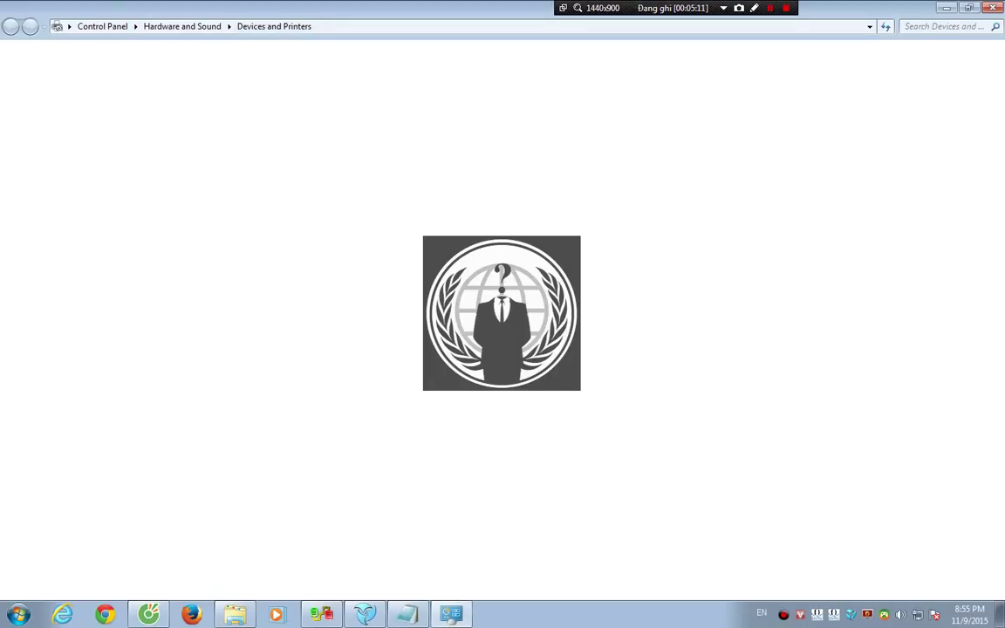
{"action": "left_click", "coordinate": [102, 26]}
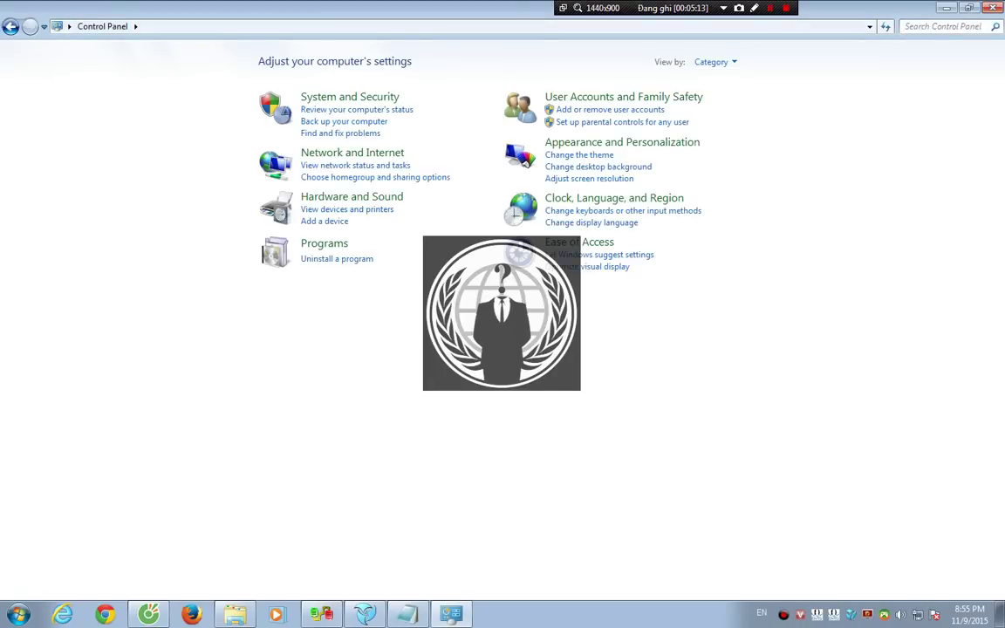
{"action": "key", "text": "alt+F4"}
Step: Open the visual effects settings from Control Panel's Performance Information and Tools, continuing the Video Wallpaper free trial when its registration reminder appears
{"action": "key", "text": "super"}
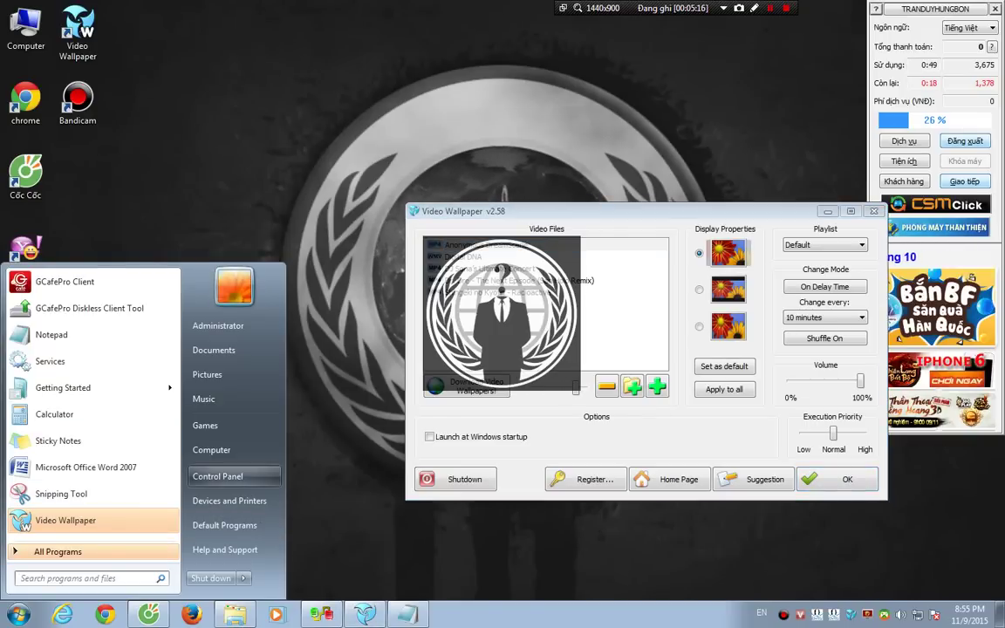
{"action": "left_click", "coordinate": [217, 477]}
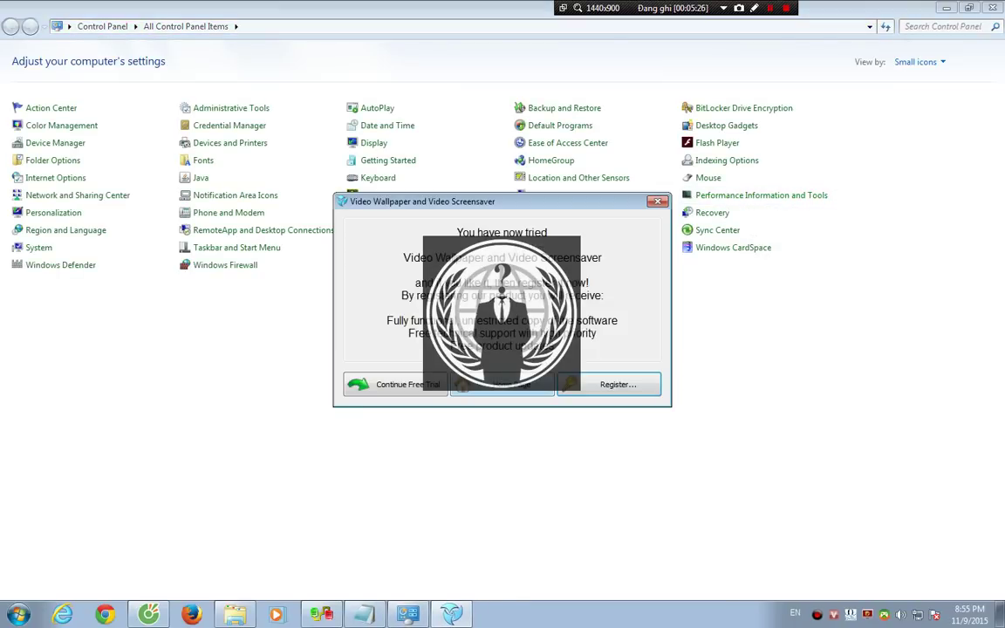
{"action": "left_click", "coordinate": [395, 384]}
{"action": "left_click", "coordinate": [761, 196]}
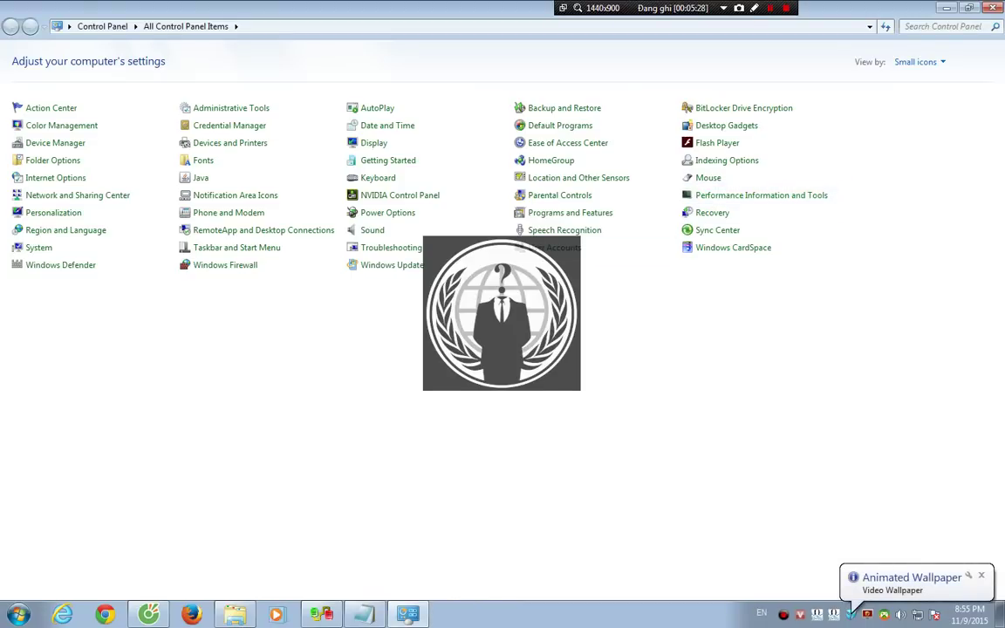
{"action": "left_click", "coordinate": [980, 576]}
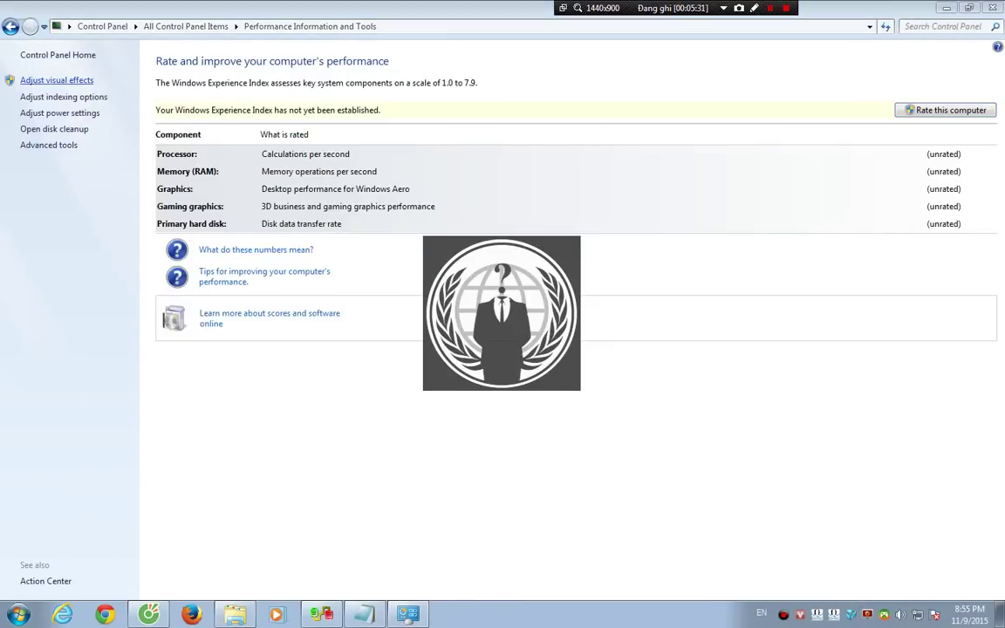
{"action": "left_click", "coordinate": [56, 80]}
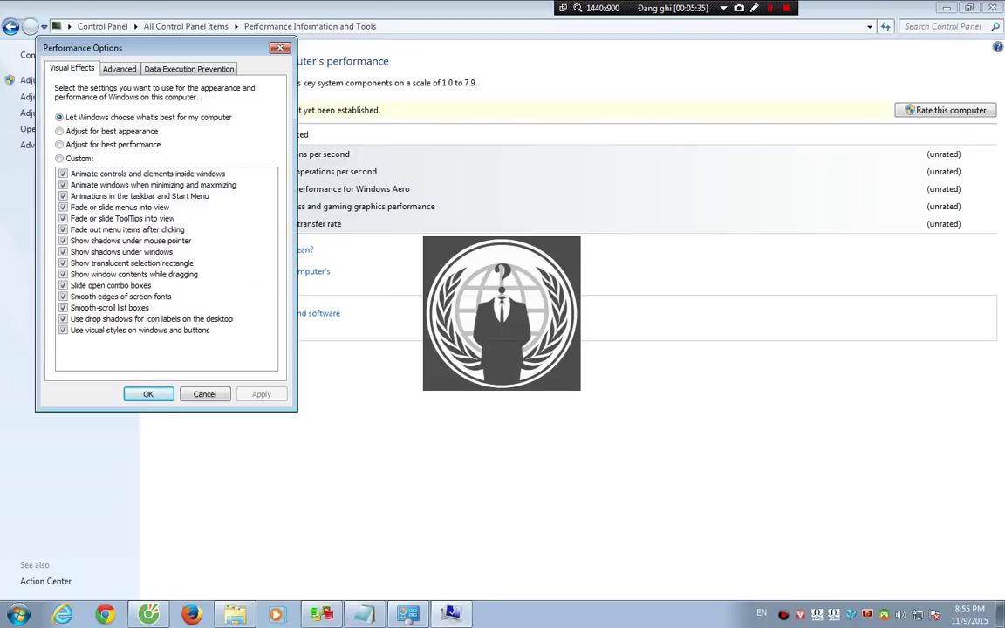
{"action": "left_click_drag", "start_coordinate": [165, 48], "coordinate": [564, 111]}
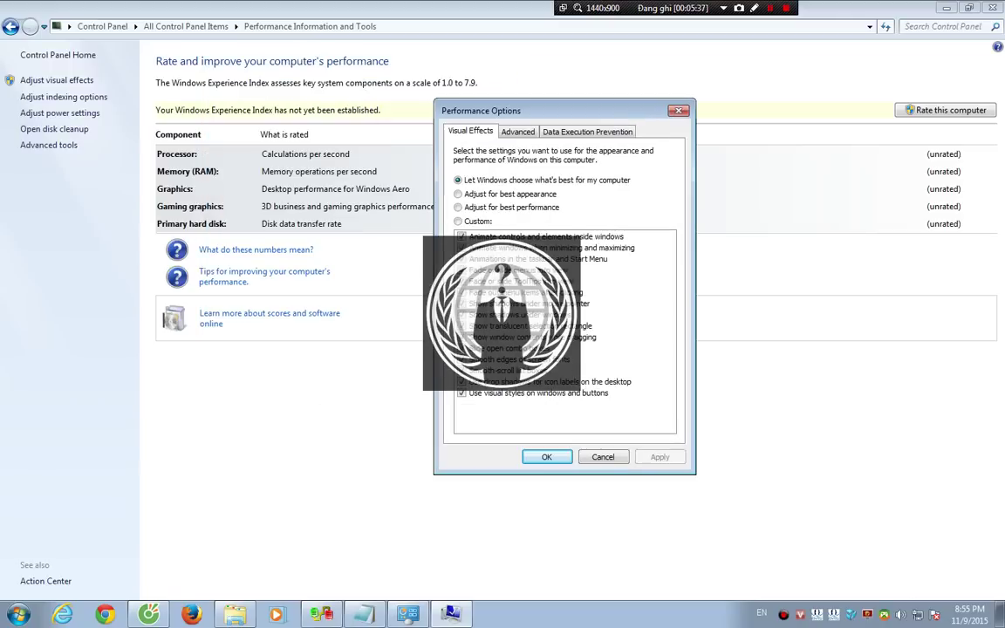
Step: Restore the Control Panel window to a smaller size, then open the mouse pointer settings from the desktop's Personalization page
{"action": "left_click", "coordinate": [968, 7]}
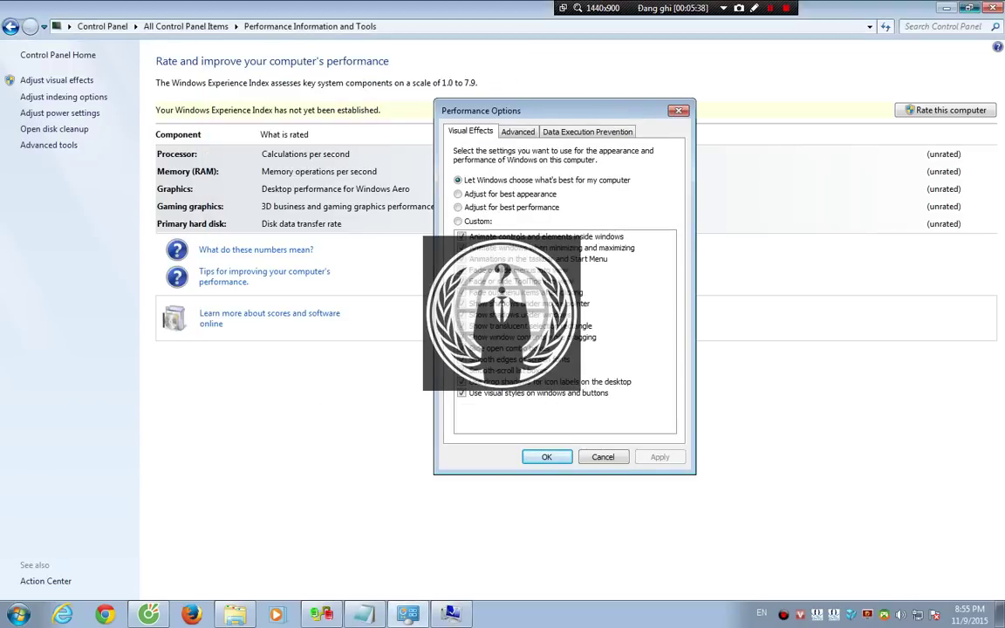
{"action": "right_click", "coordinate": [781, 81]}
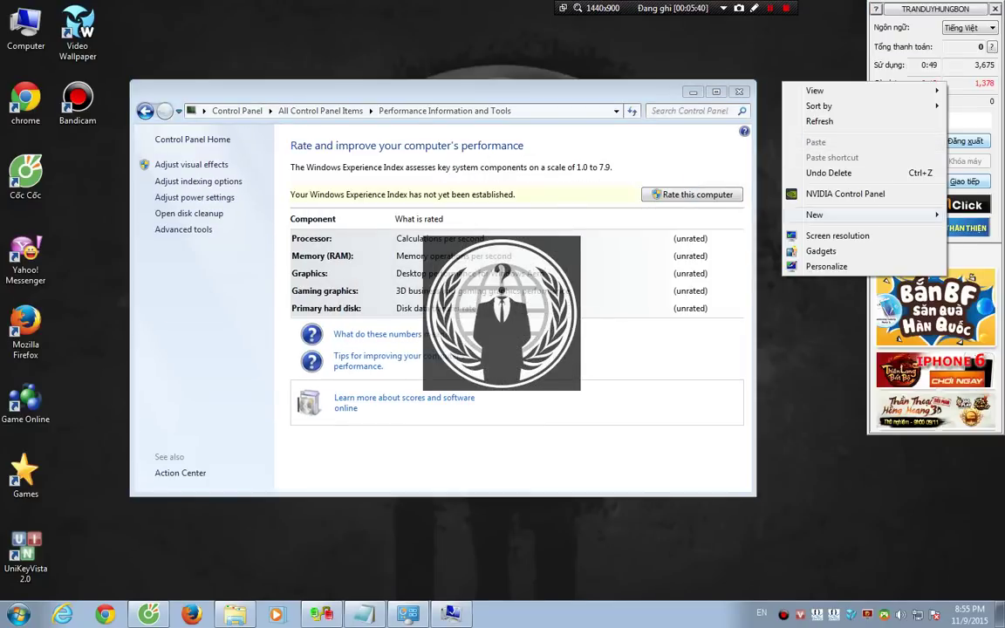
{"action": "left_click", "coordinate": [826, 266]}
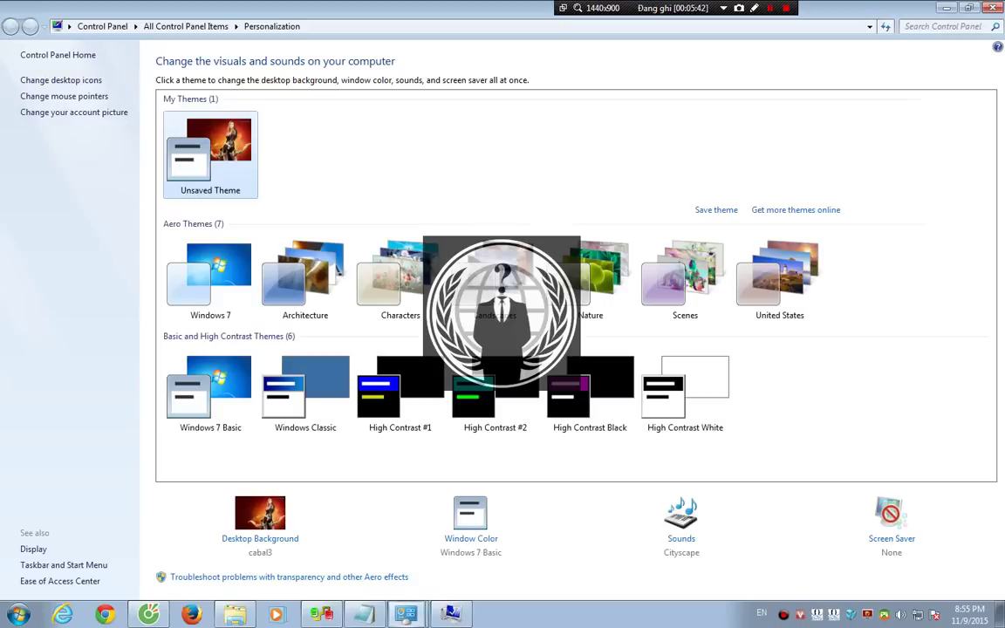
{"action": "left_click", "coordinate": [63, 96]}
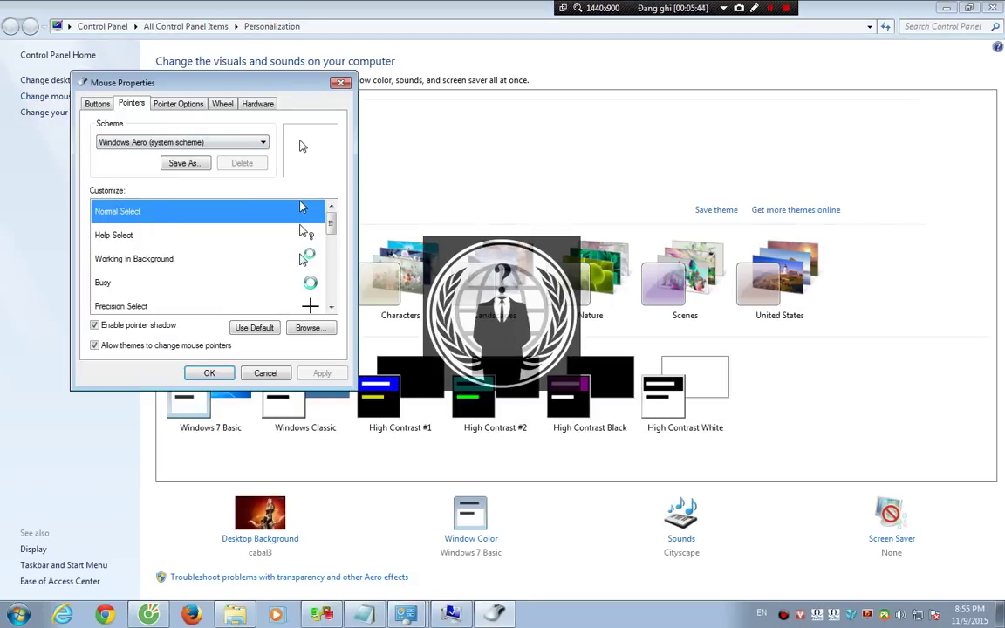
Step: Turn on "Show location of pointer when I press the CTRL key" in the mouse pointer options and apply it
{"action": "left_click", "coordinate": [178, 102]}
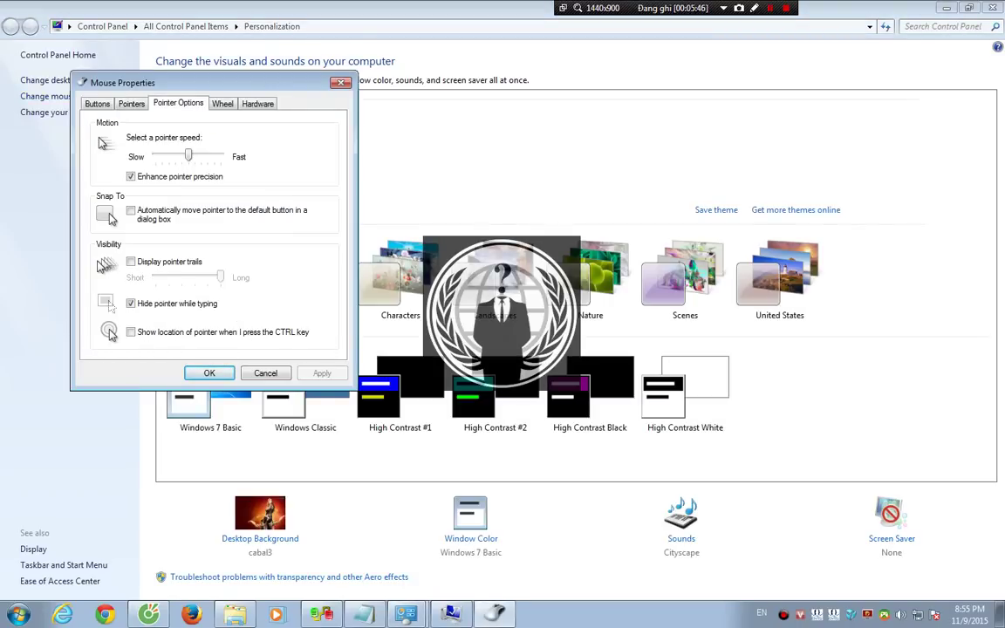
{"action": "left_click", "coordinate": [131, 331]}
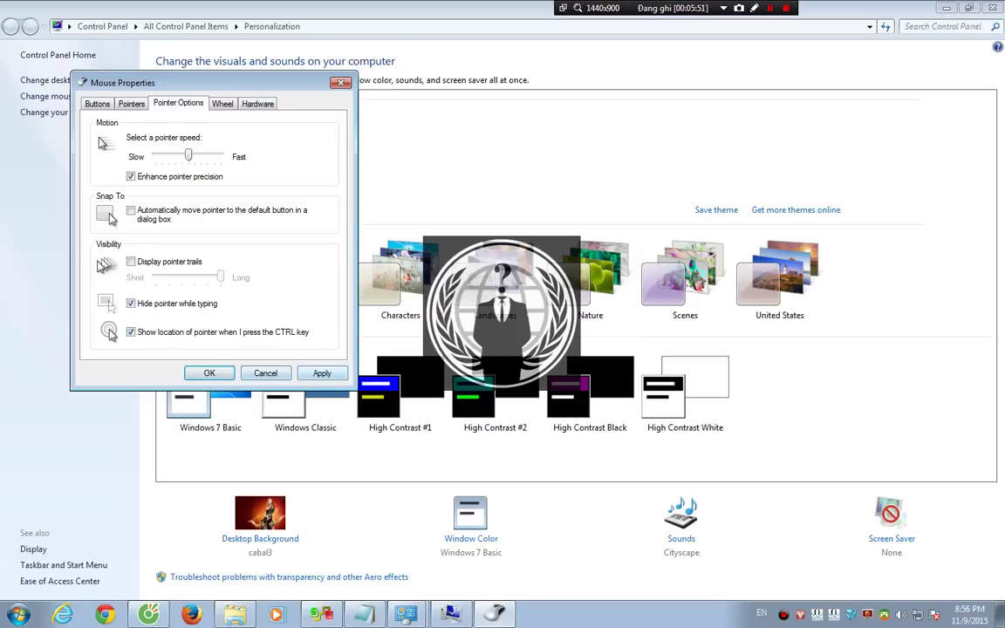
{"action": "key", "text": "Tab"}
{"action": "key", "text": "Tab"}
{"action": "key", "text": "Tab"}
{"action": "key", "text": "Return"}
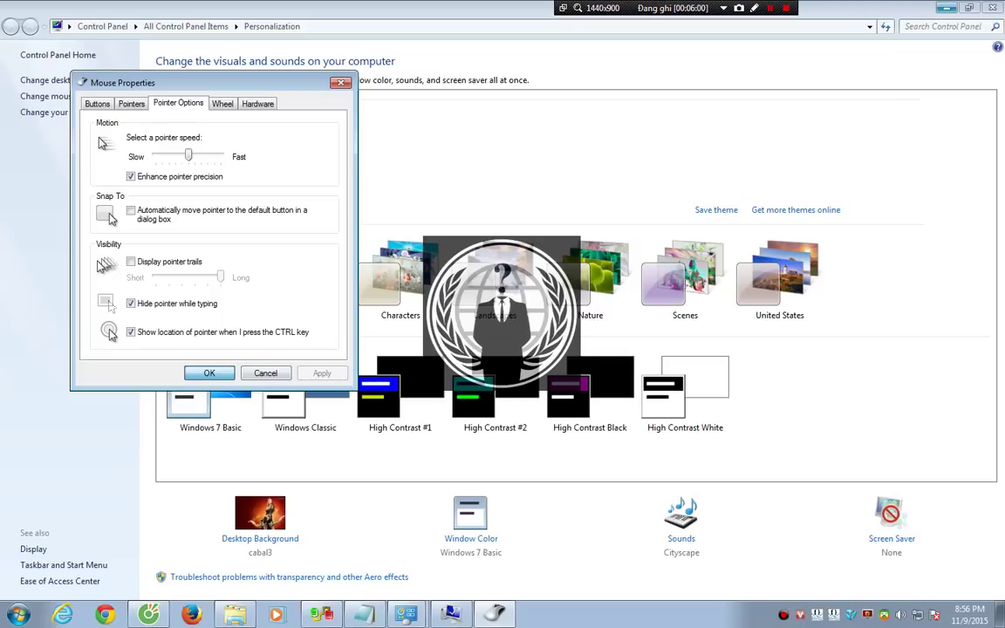
Step: Minimize the Personalization window and test the pointer location indicator over the desktop
{"action": "left_click", "coordinate": [946, 7]}
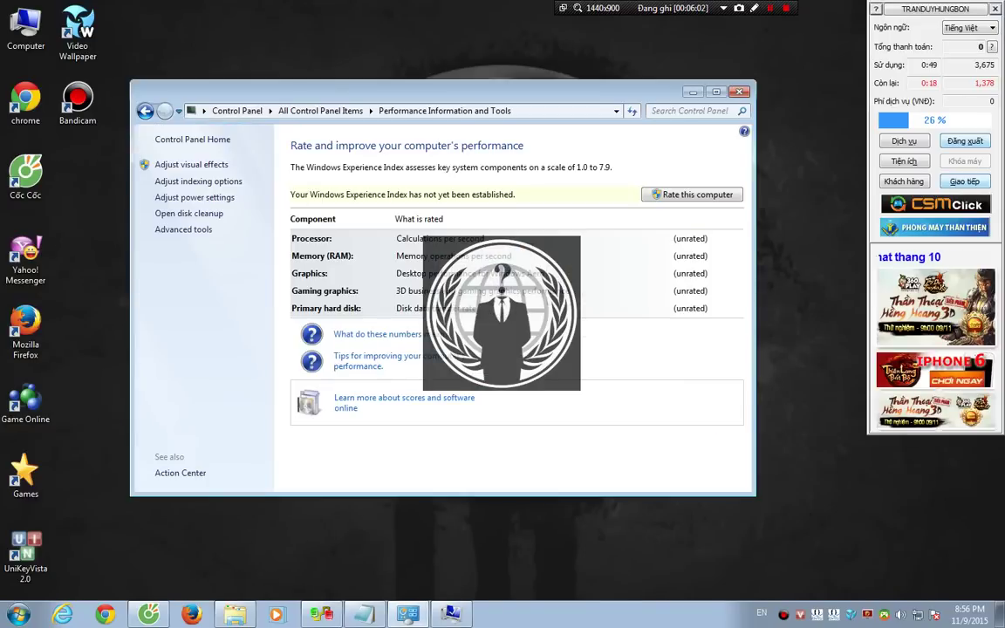
{"action": "key", "text": "ctrl"}
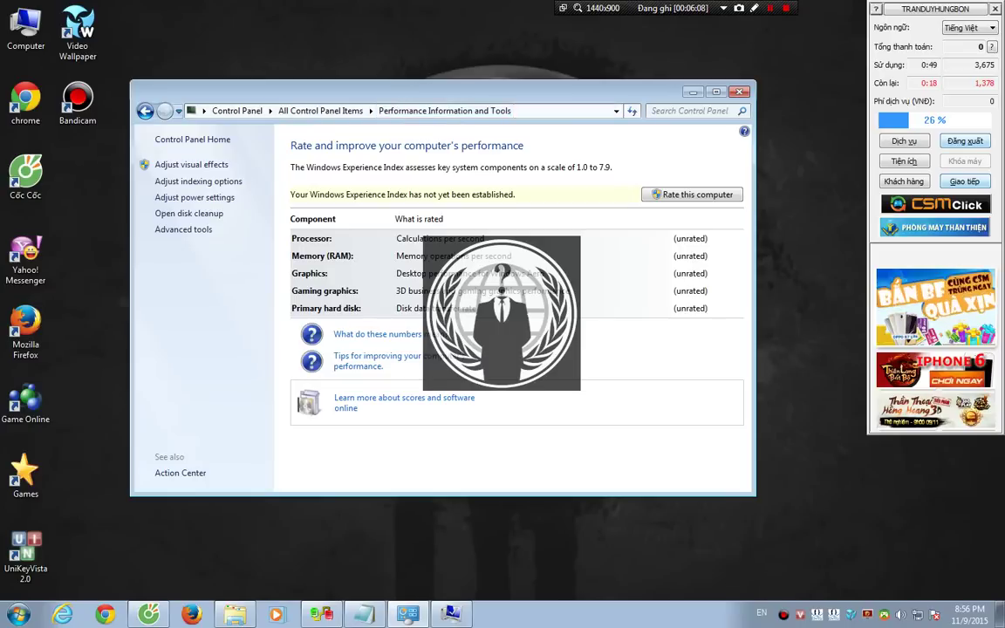
{"action": "key", "text": "ctrl"}
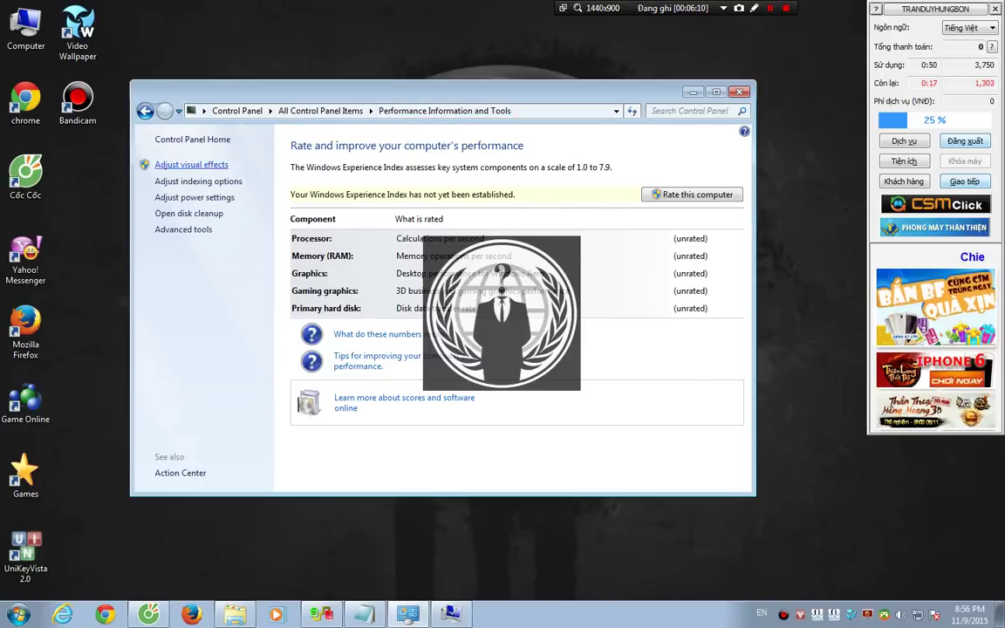
Step: Open the visual effects settings, then write "Cái này do ở ngoài net nên nó để như thế này" on a new line of the note
{"action": "left_click", "coordinate": [191, 164]}
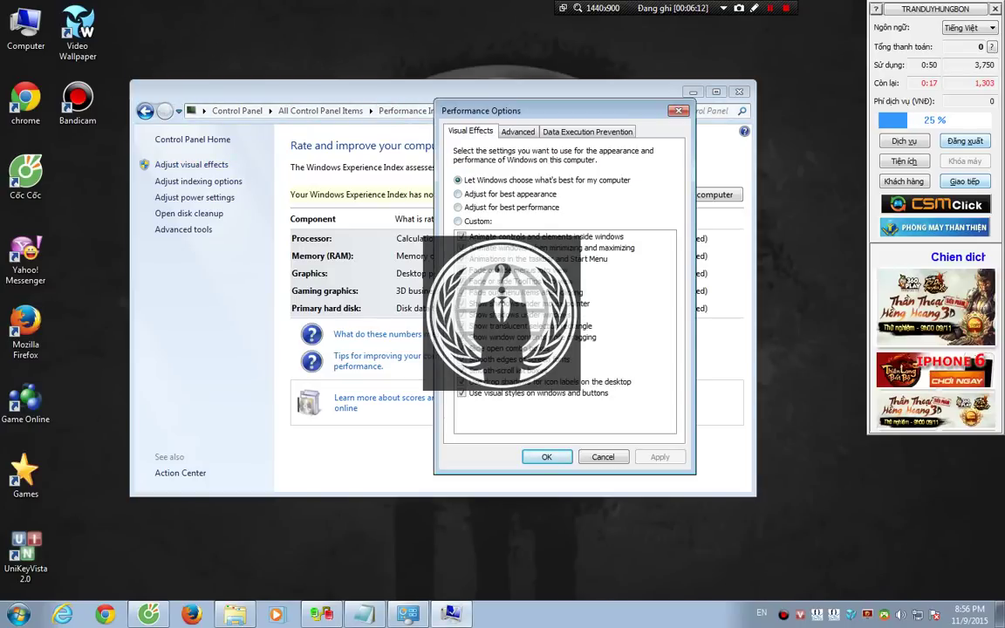
{"action": "left_click", "coordinate": [363, 614]}
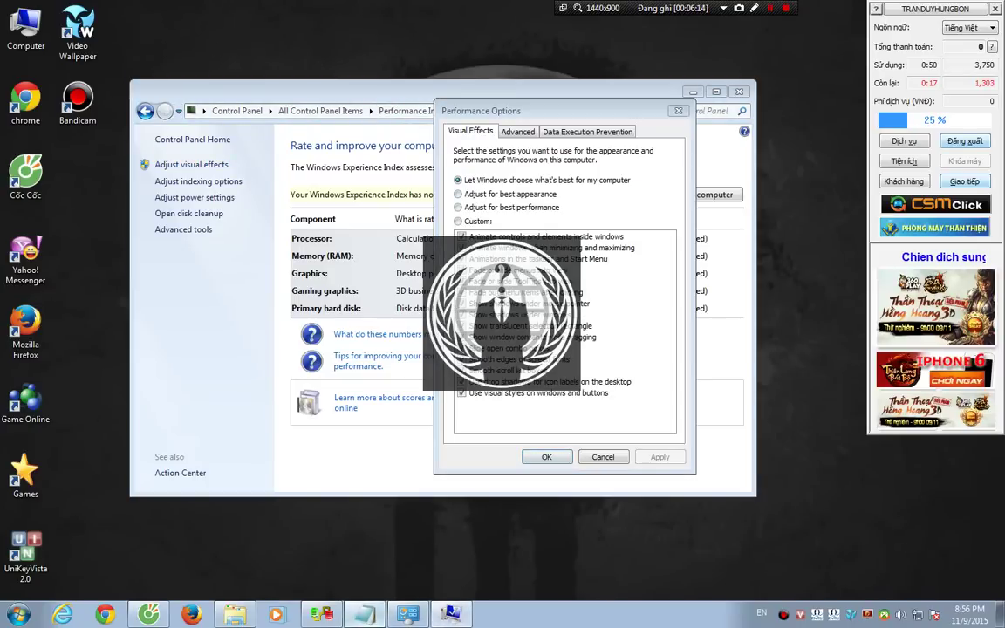
{"action": "key", "text": "Return"}
{"action": "type", "text": "C"}
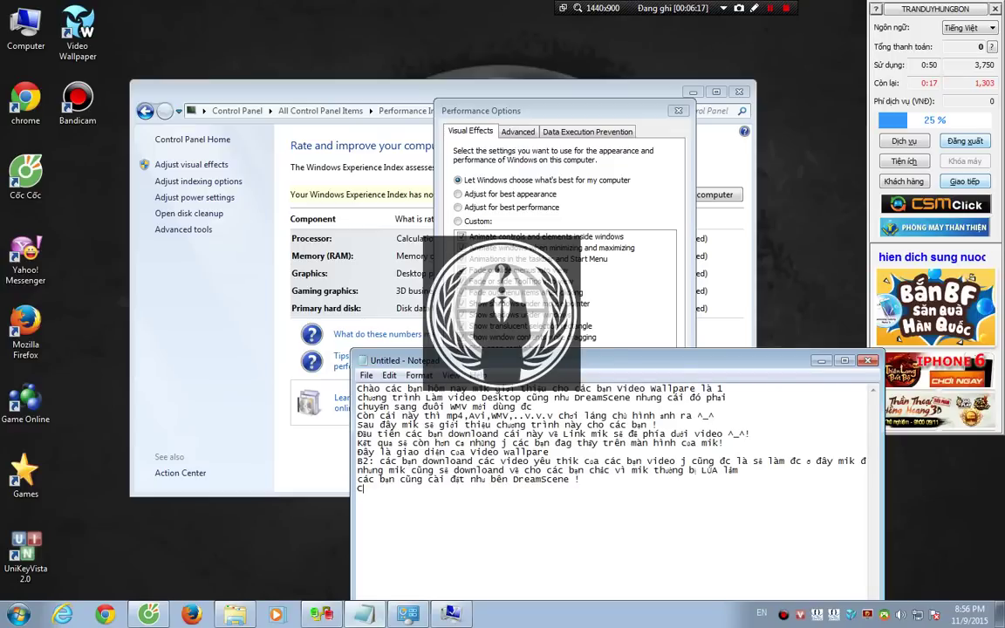
{"action": "type", "text": "ái này "}
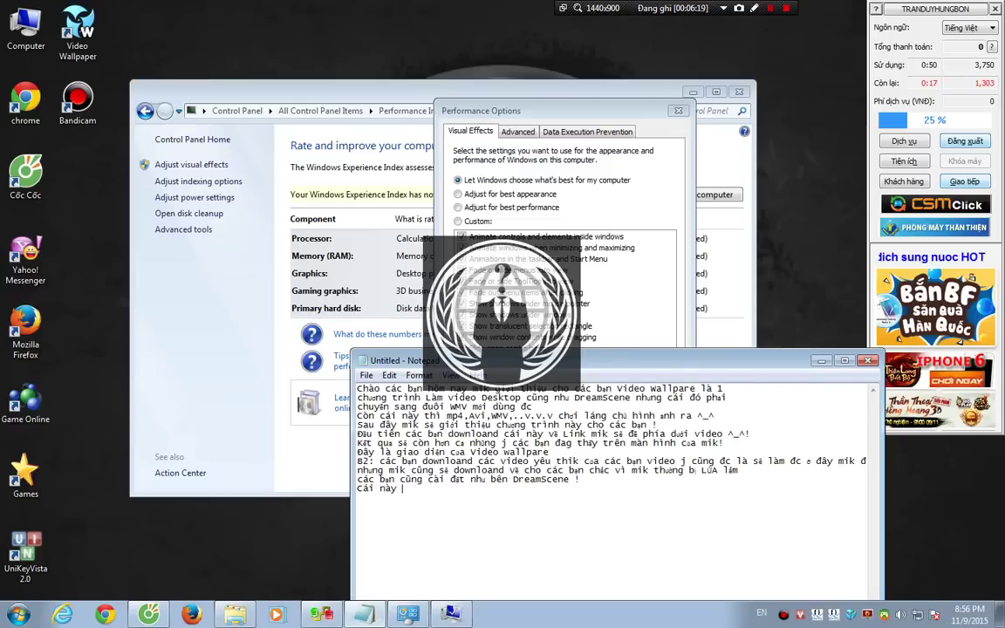
{"action": "type", "text": "đó ở ngo"}
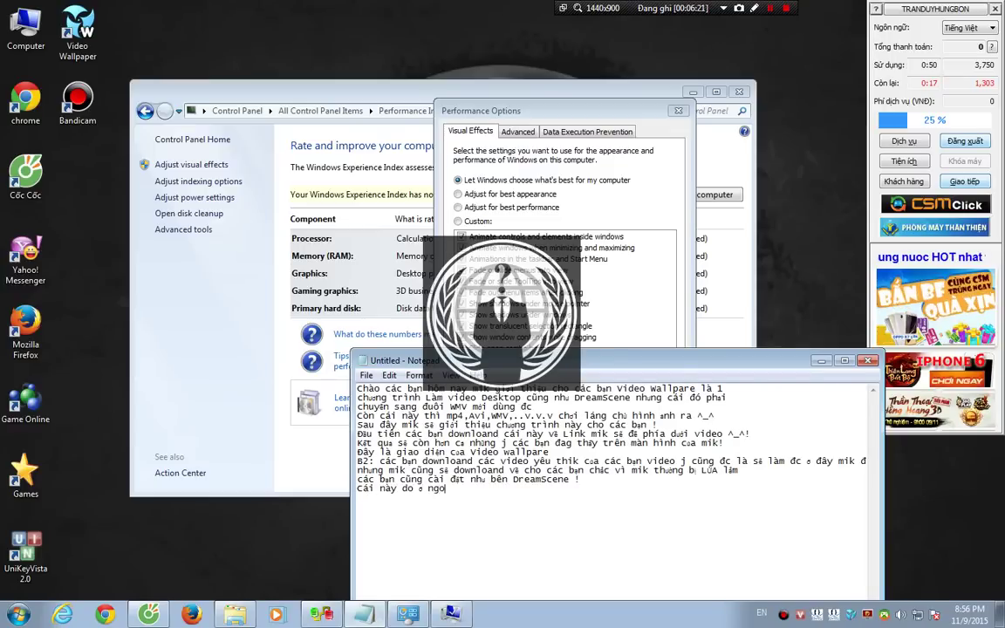
{"action": "type", "text": "ài net ne"}
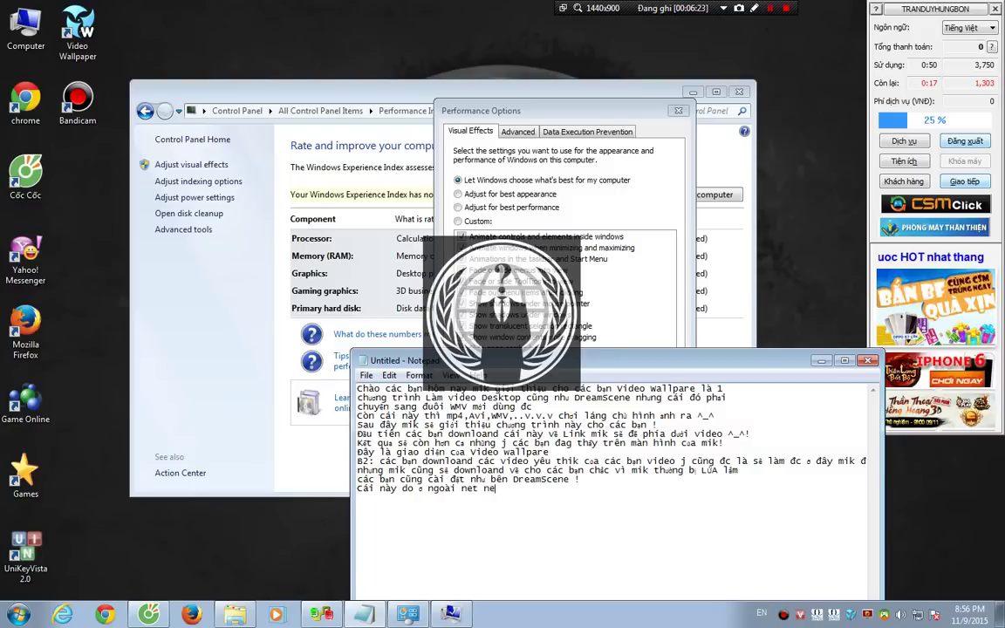
{"action": "key", "text": "BackSpace"}
{"action": "type", "text": "ên nó đa"}
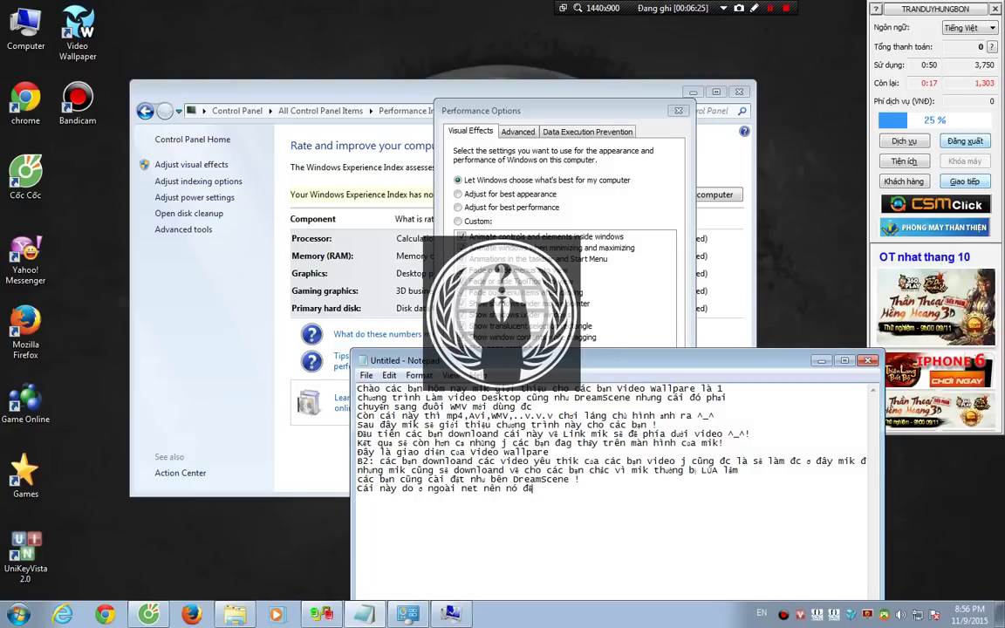
{"action": "type", "text": "x như the"}
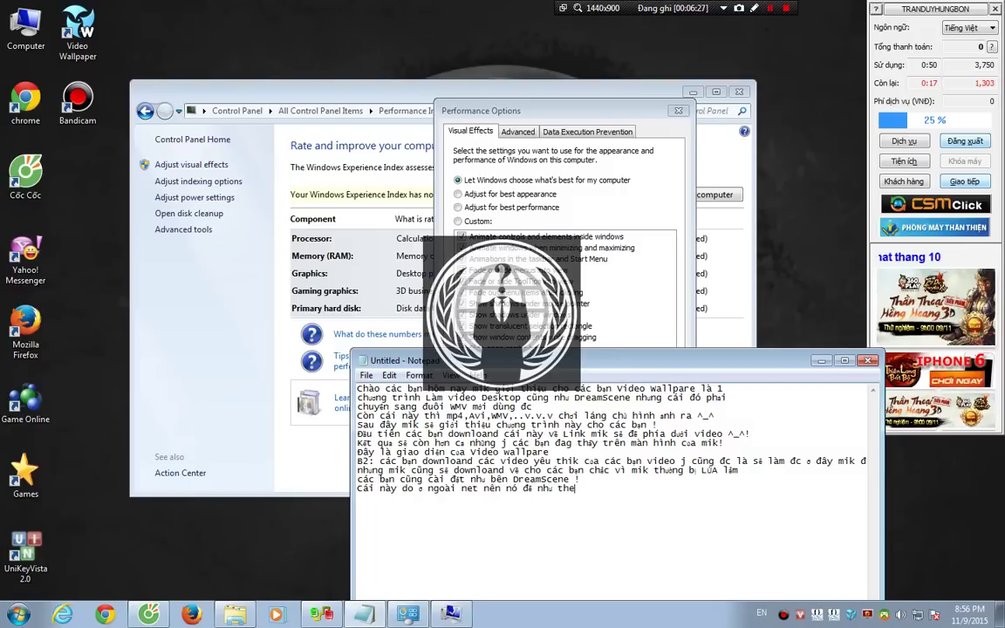
{"action": "type", "text": "ế này"}
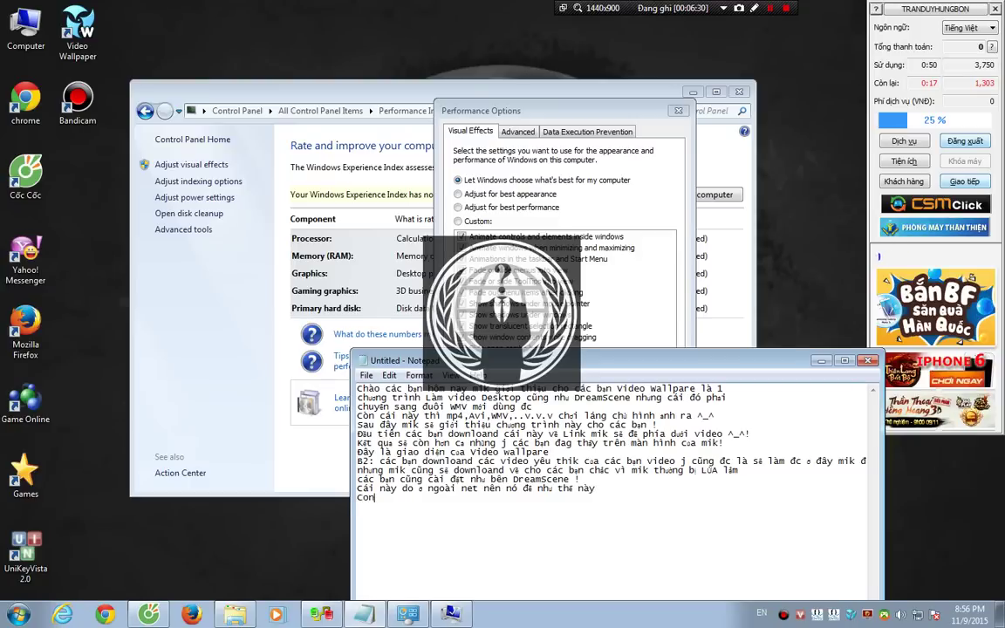
Step: Add the line "Còn máy tính các bạn có thể là để ở Custom các bạn bấm vào" to the note
{"action": "key", "text": "Return"}
{"action": "type", "text": "Con máy tin"}
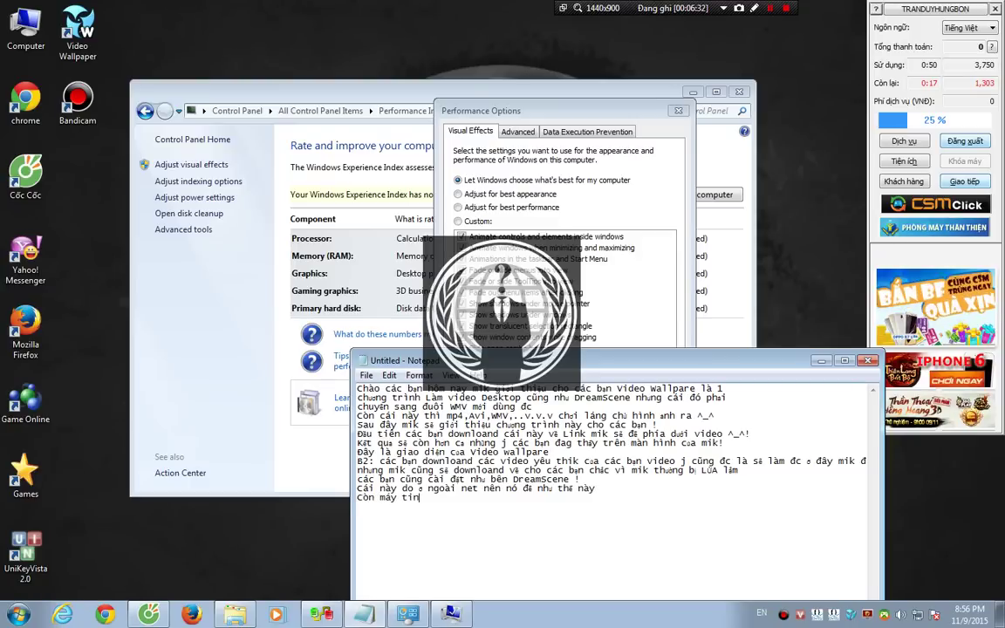
{"action": "type", "text": "h các bạn có thể đ"}
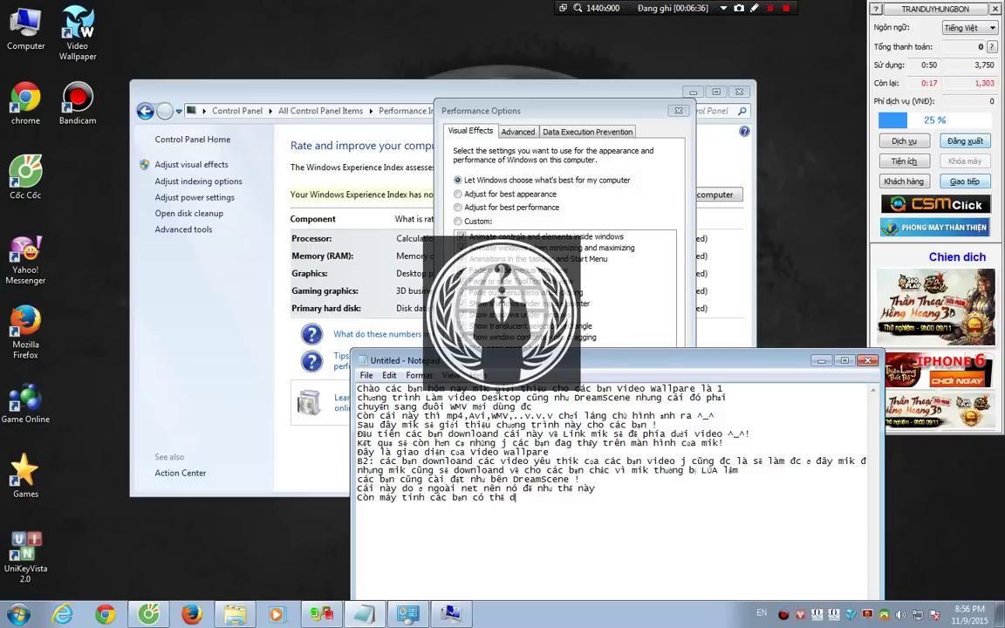
{"action": "key", "text": "BackSpace"}
{"action": "type", "text": "là đ"}
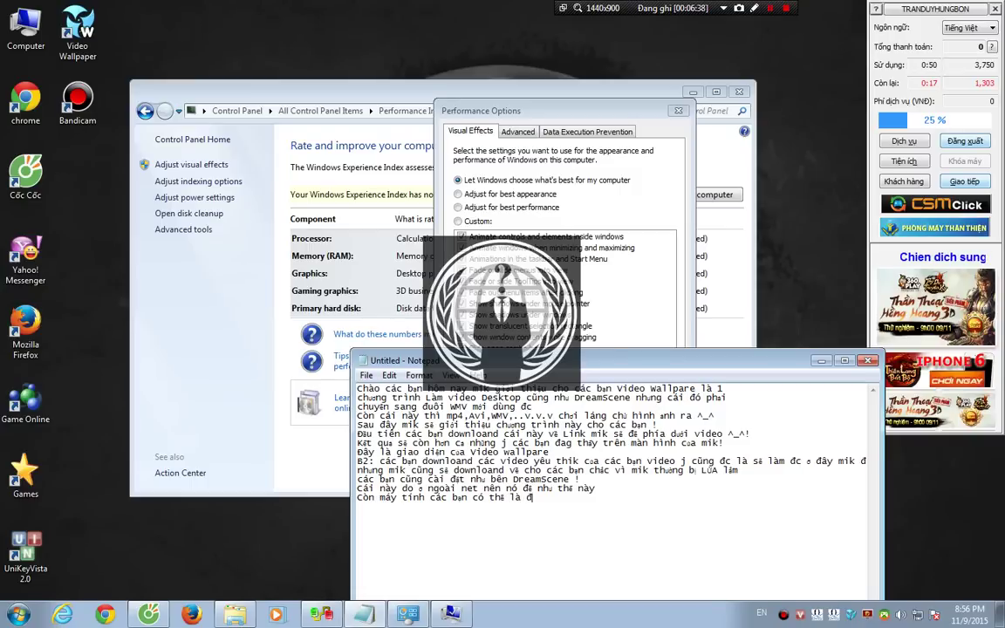
{"action": "type", "text": "ươ"}
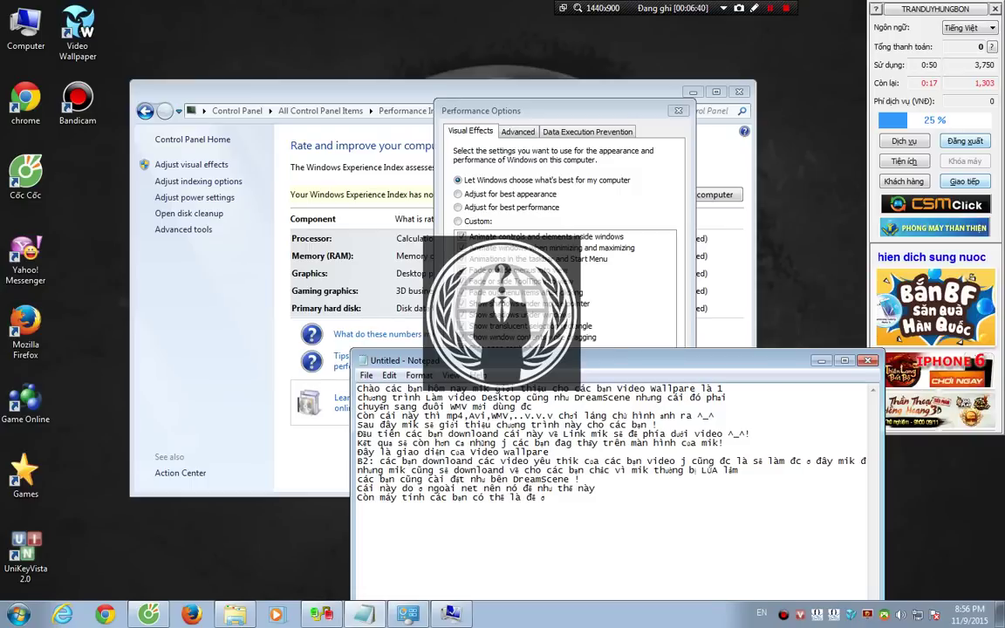
{"action": "type", "text": " Cus"}
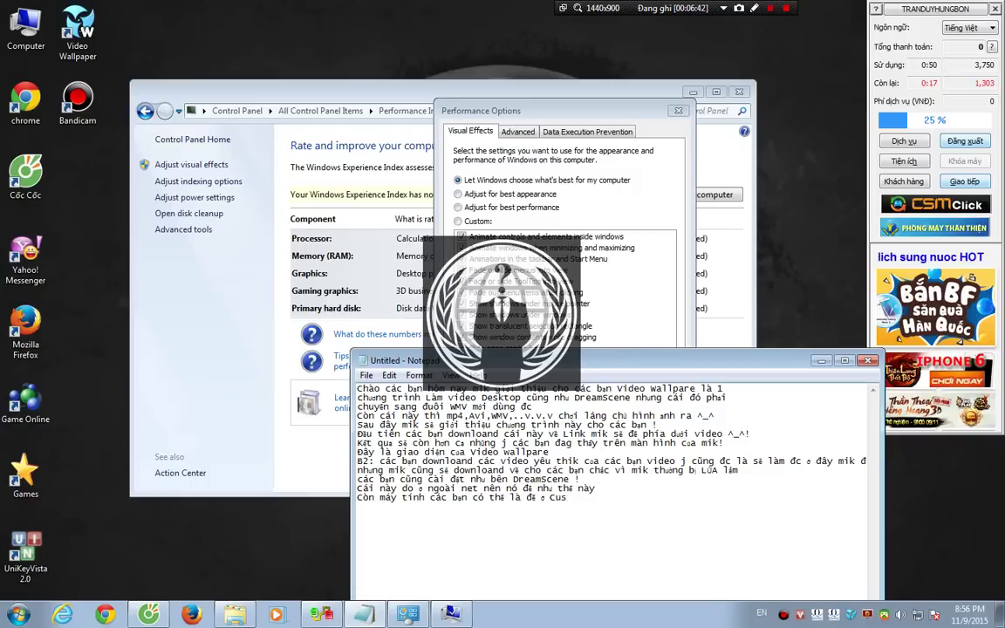
{"action": "type", "text": "tom"}
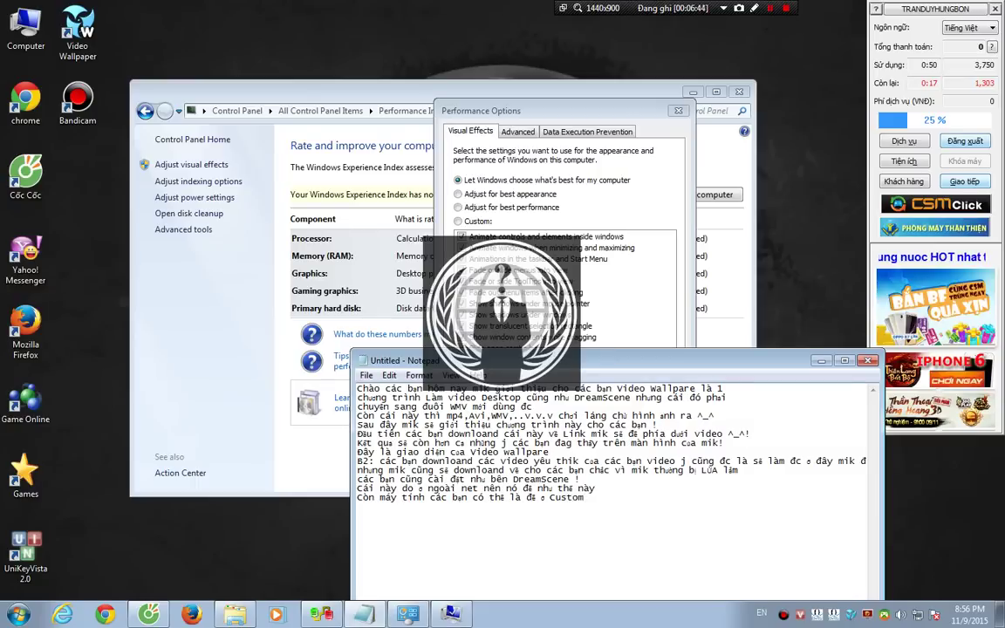
{"action": "type", "text": " các "}
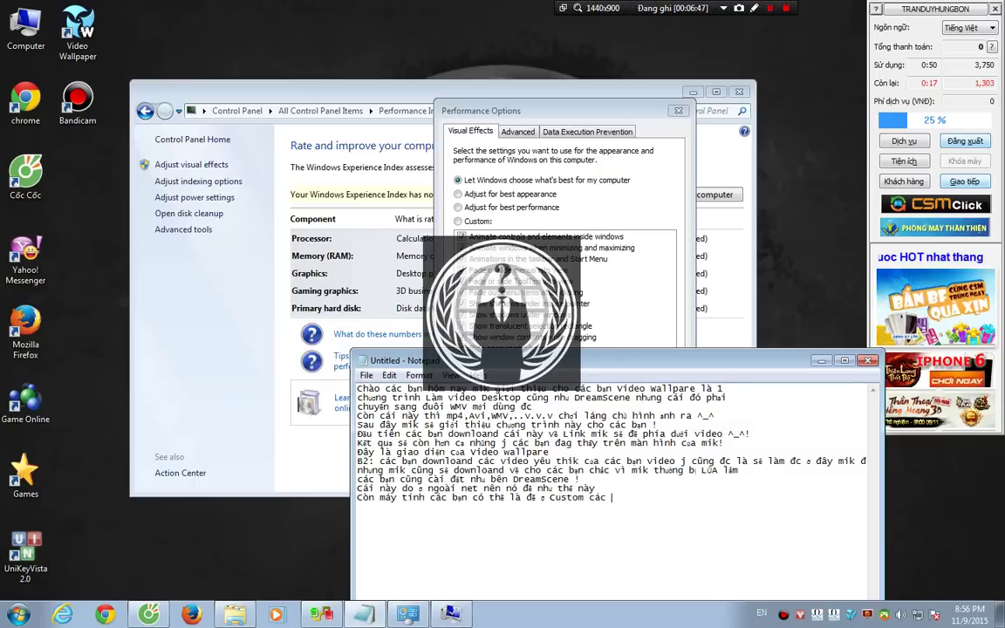
{"action": "type", "text": "bạn bậ"}
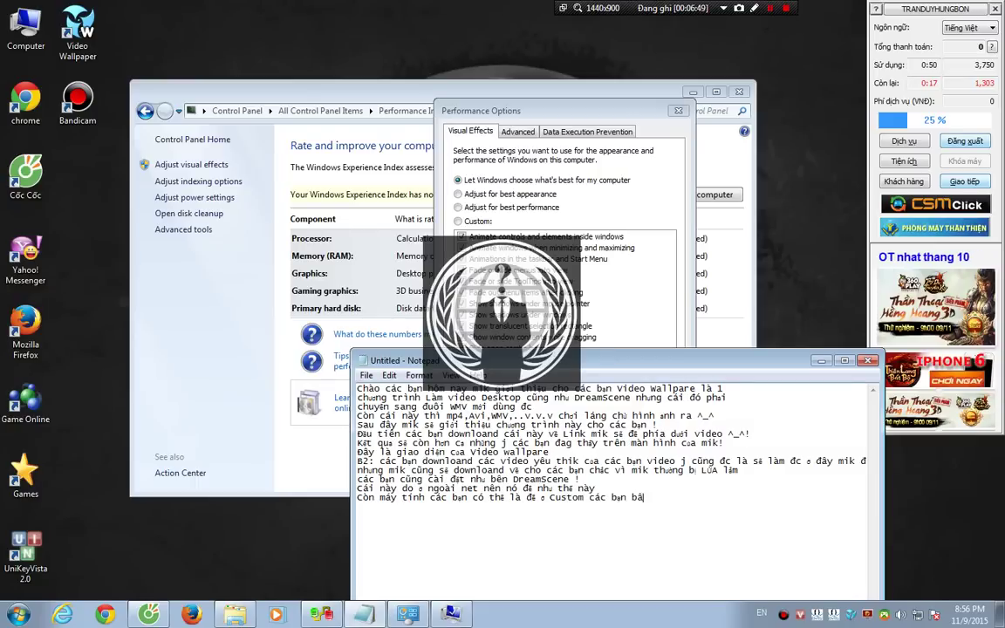
{"action": "key", "text": "BackSpace"}
{"action": "type", "text": "ấm vào"}
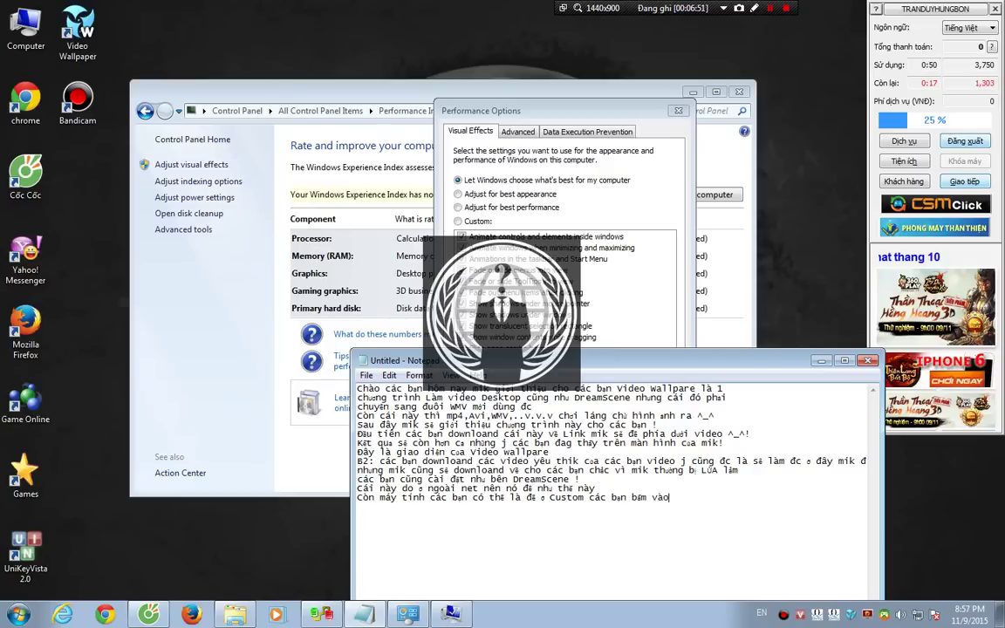
Step: Apply "Let Windows choose what's best for my computer", then show the Advanced performance settings and move the dialog clear of the note
{"action": "left_click", "coordinate": [458, 194]}
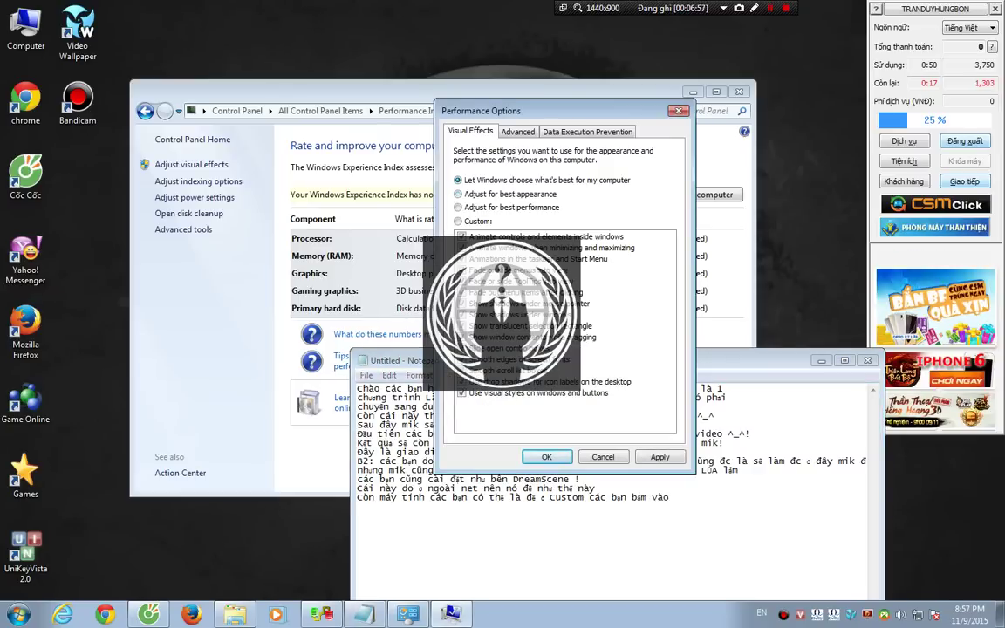
{"action": "key", "text": "alt+a"}
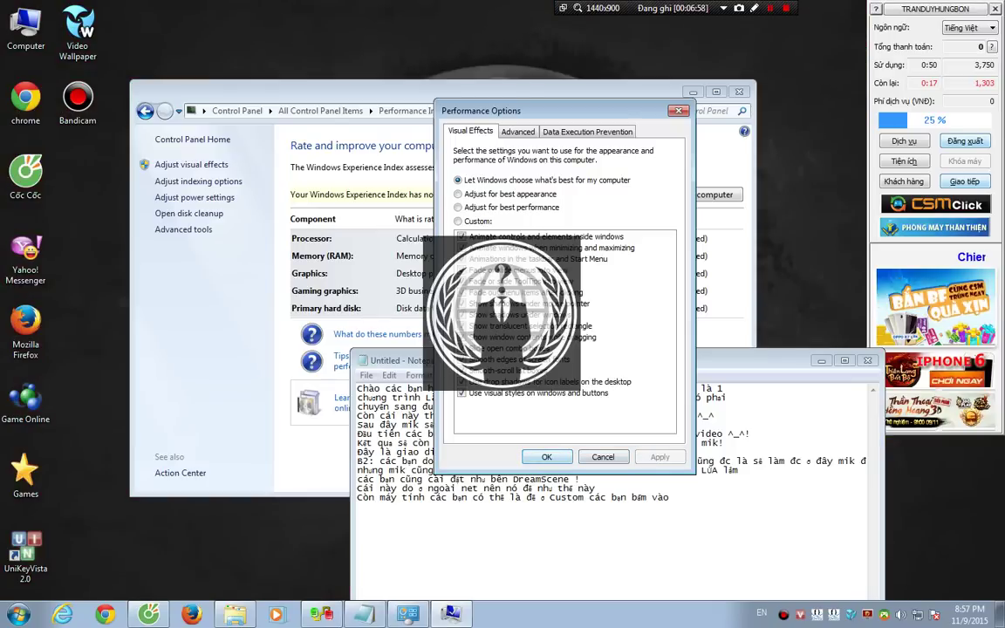
{"action": "left_click", "coordinate": [518, 131]}
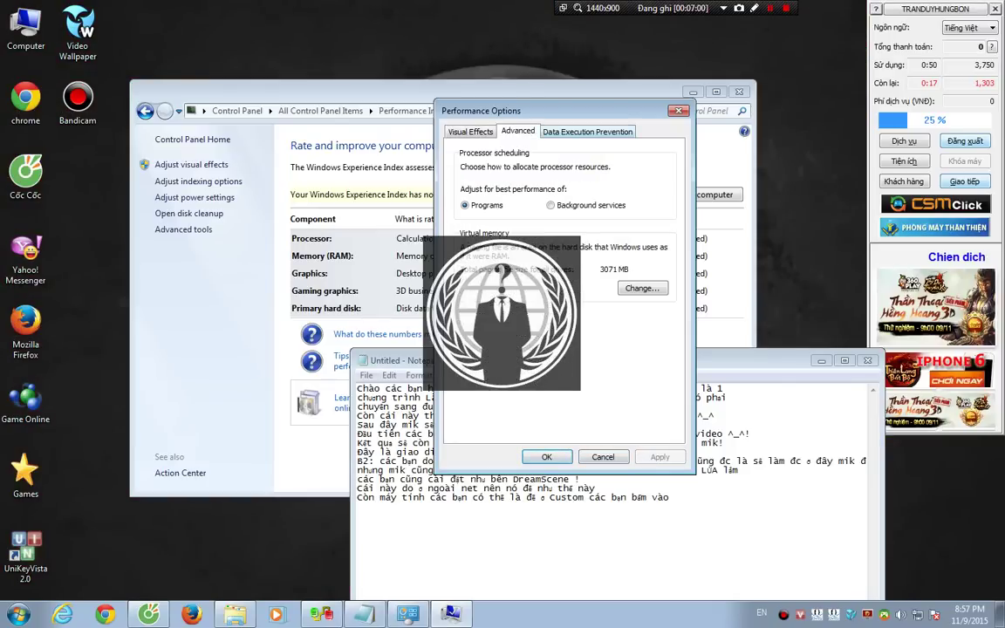
{"action": "left_click_drag", "start_coordinate": [558, 111], "coordinate": [762, 60]}
Step: Add the line "Nếu muốn chắc ăn các bạn có thể chuyển qua thành Background" at the end of the Notepad note
{"action": "left_click", "coordinate": [669, 498]}
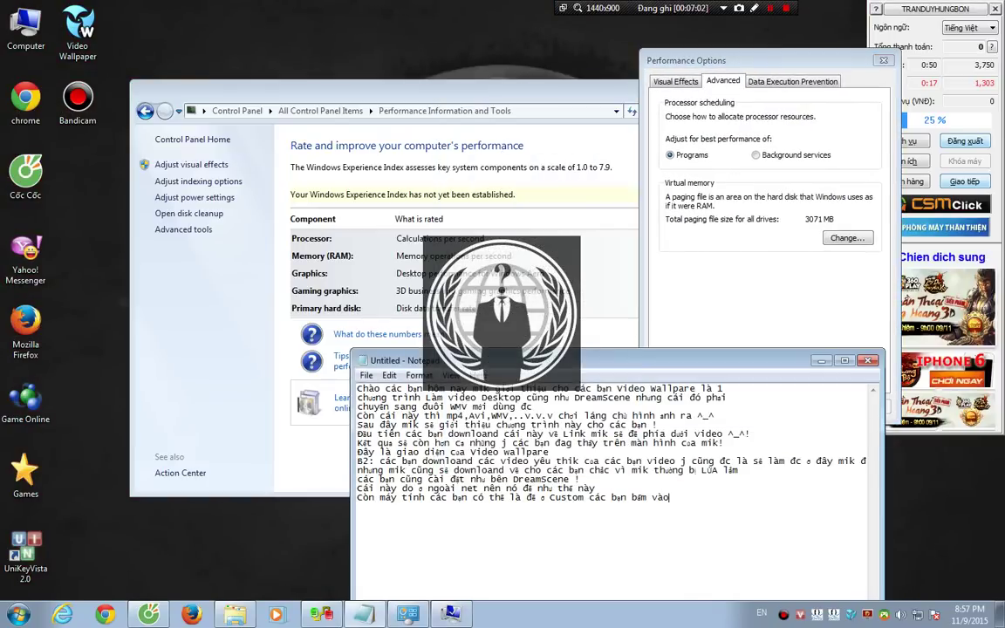
{"action": "type", "text": "Nếu m"}
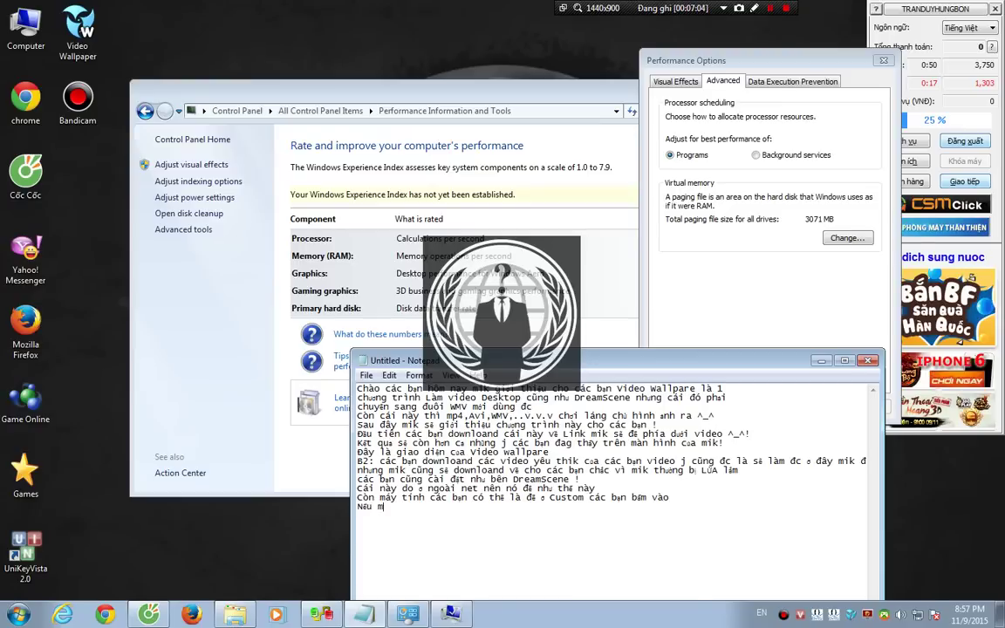
{"action": "type", "text": "uốn chắc"}
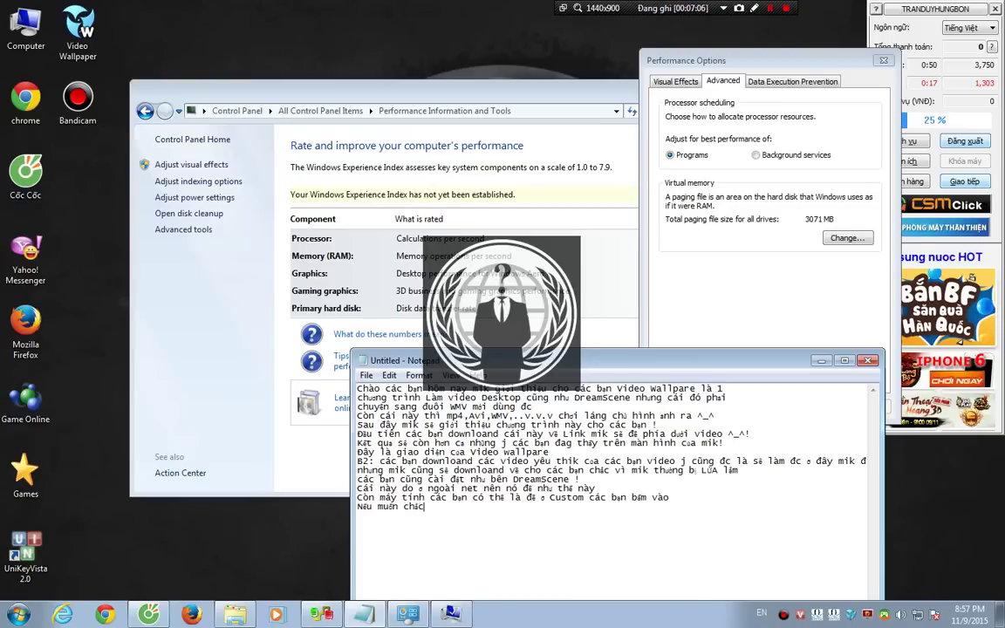
{"action": "type", "text": " ăn các "}
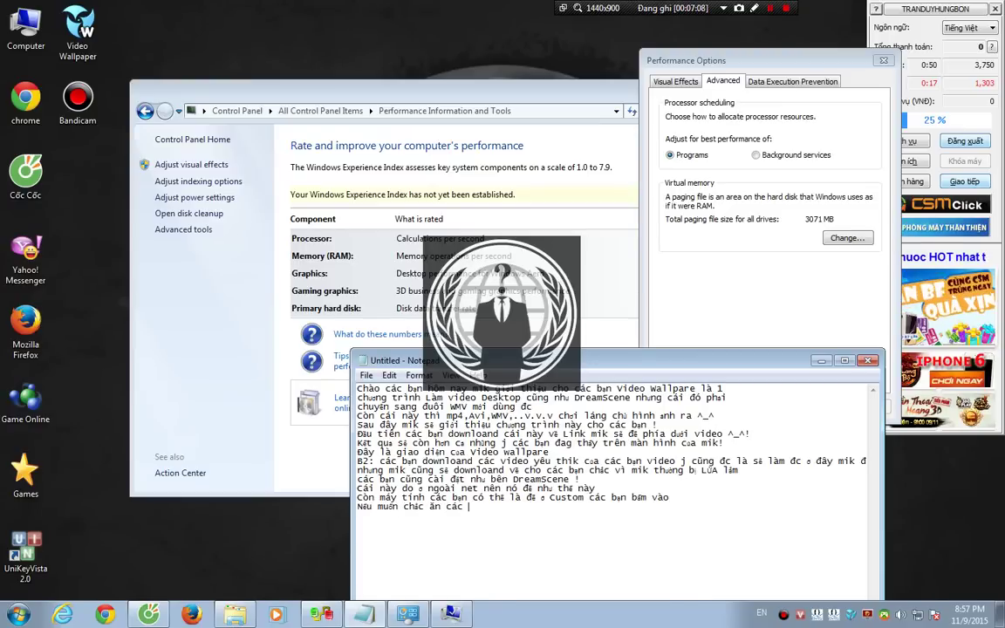
{"action": "type", "text": "bạn có r"}
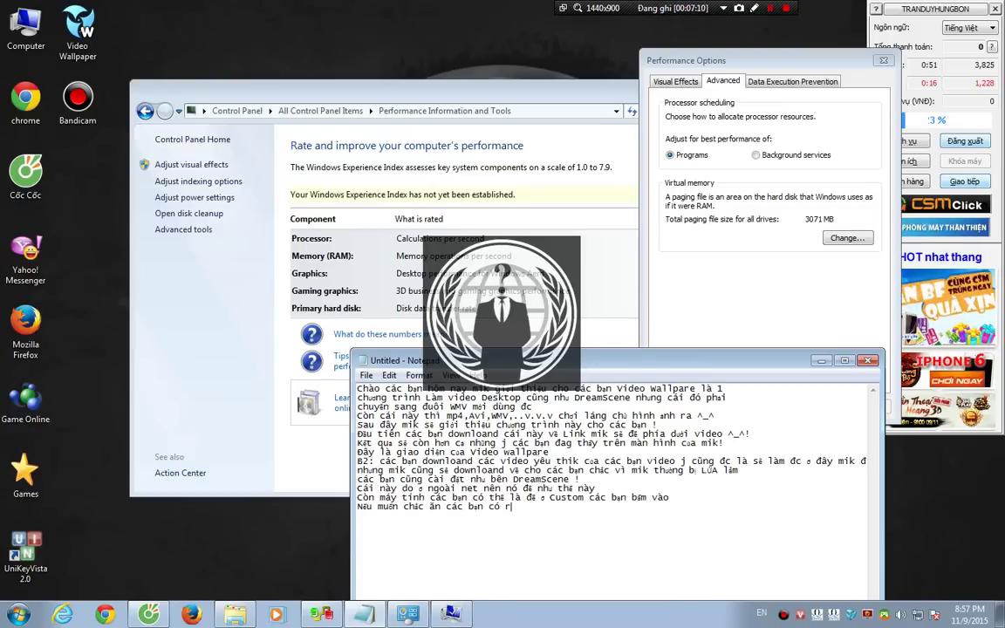
{"action": "key", "text": "BackSpace"}
{"action": "type", "text": "thể"}
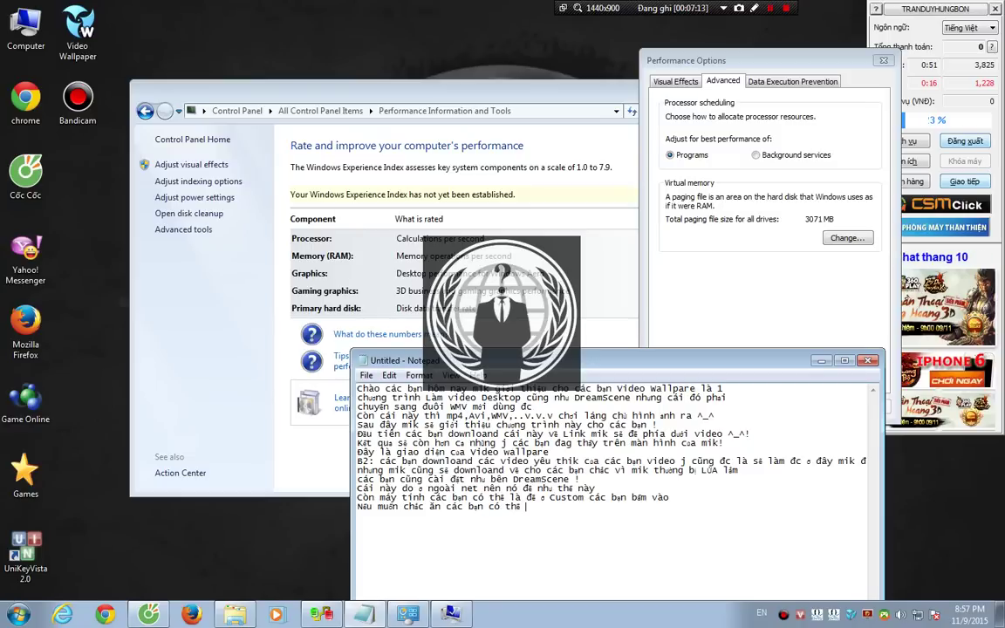
{"action": "type", "text": " chuyển qua"}
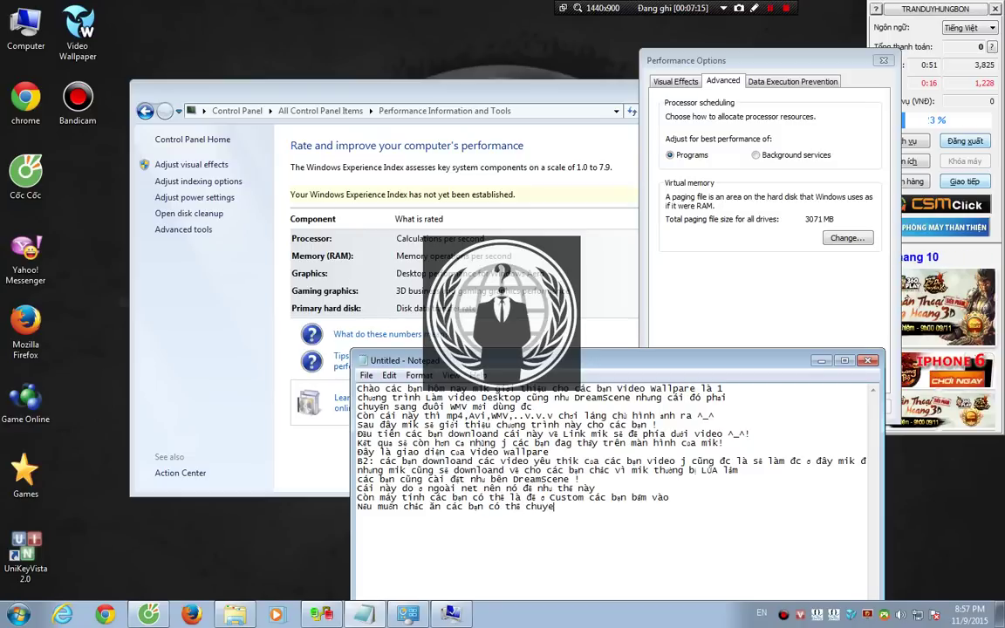
{"action": "type", "text": " thành"}
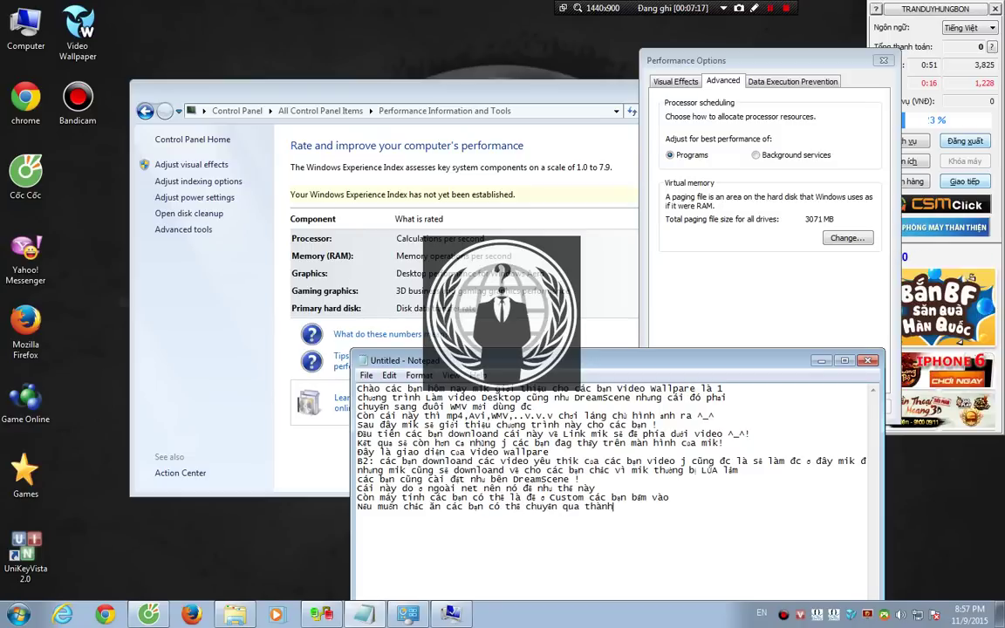
{"action": "type", "text": " Backg"}
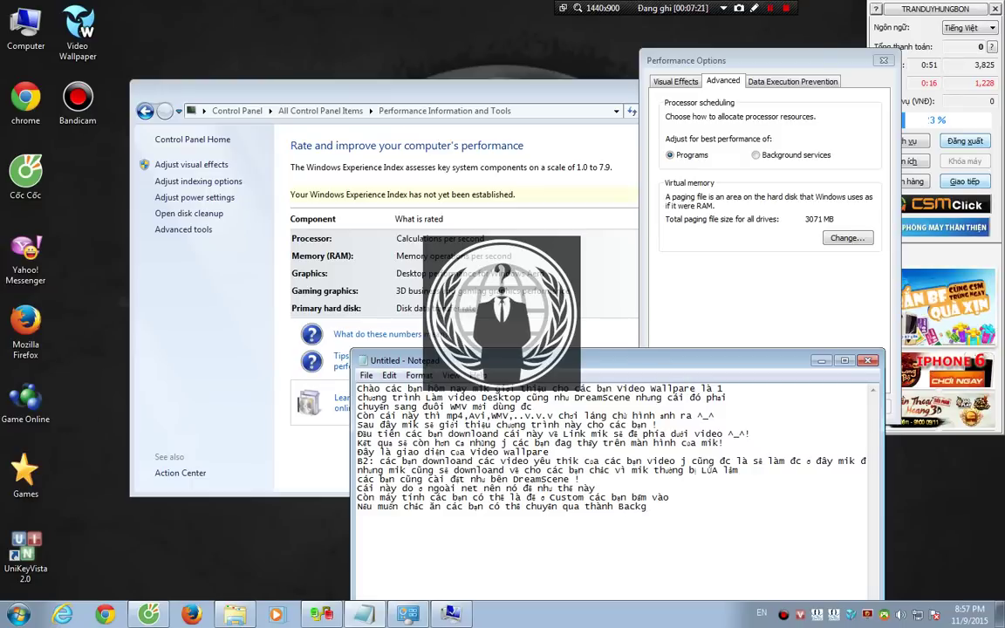
{"action": "type", "text": "roun"}
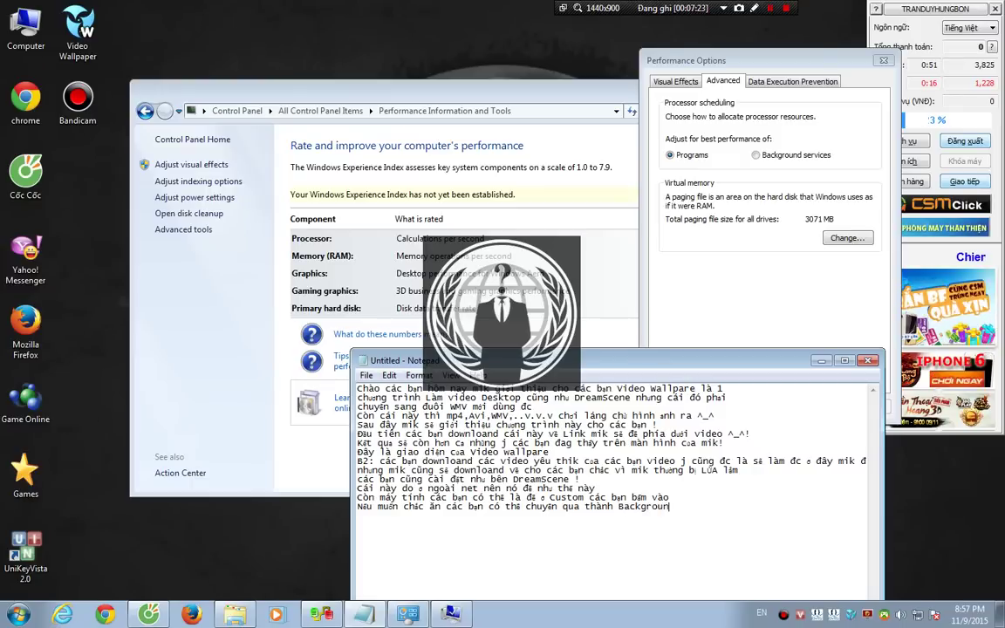
{"action": "type", "text": "d"}
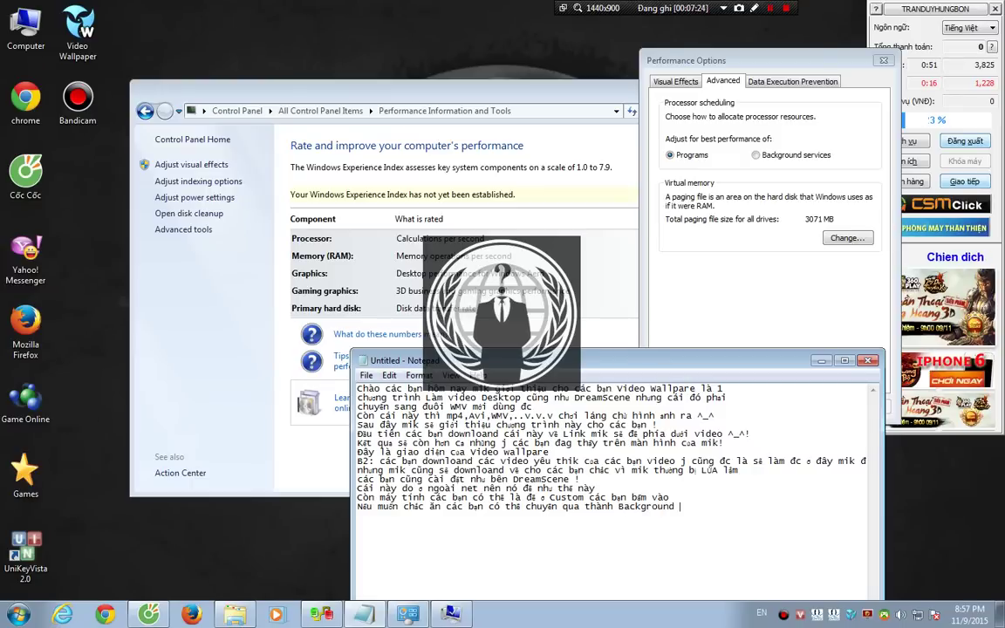
Step: End the Background line with "..." and add "Cái đó ko quan trọng lắm" on a new line below it
{"action": "type", "text": " ..."}
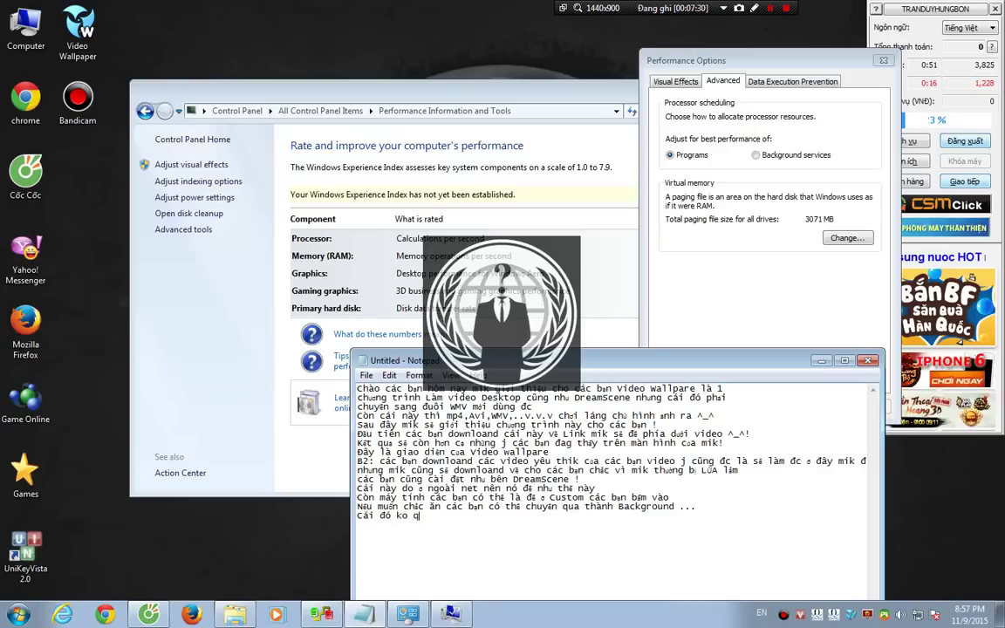
{"action": "type", "text": "uan trọng"}
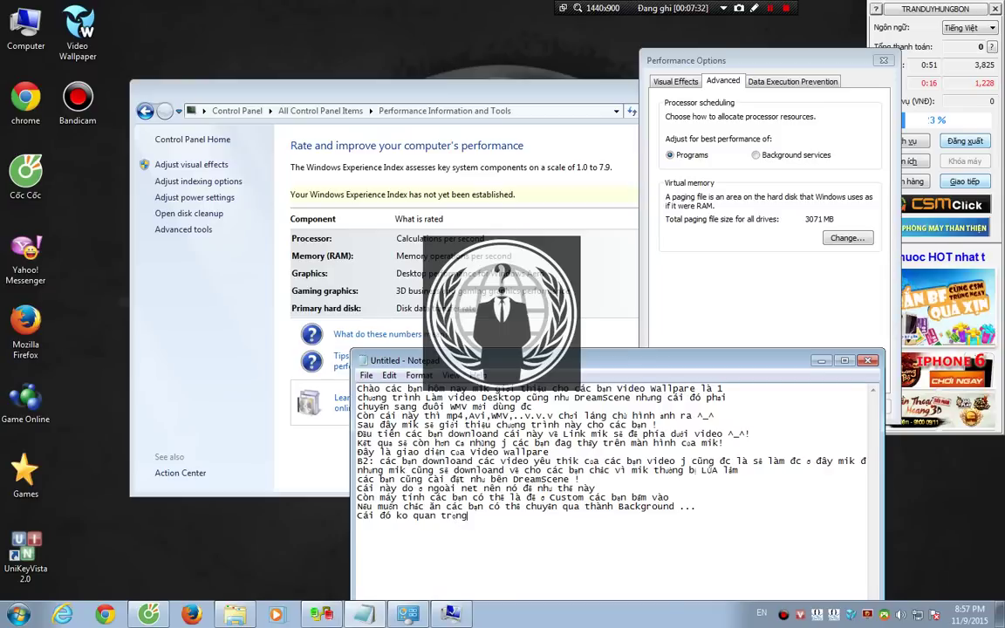
{"action": "type", "text": " lắm"}
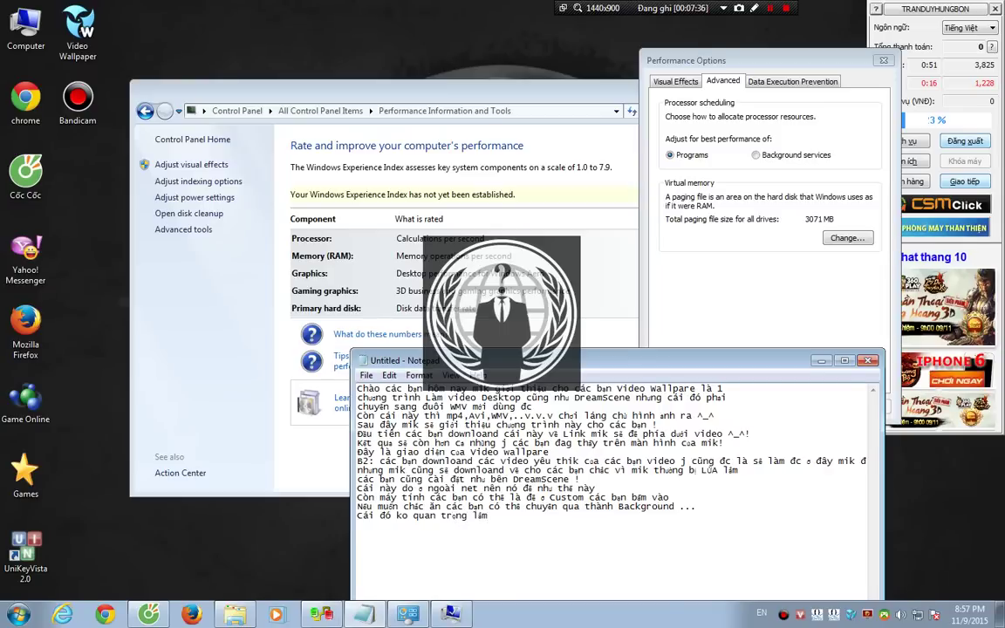
Step: Minimize the note and close both the Performance Options dialog and the Performance Information and Tools window
{"action": "left_click", "coordinate": [821, 361]}
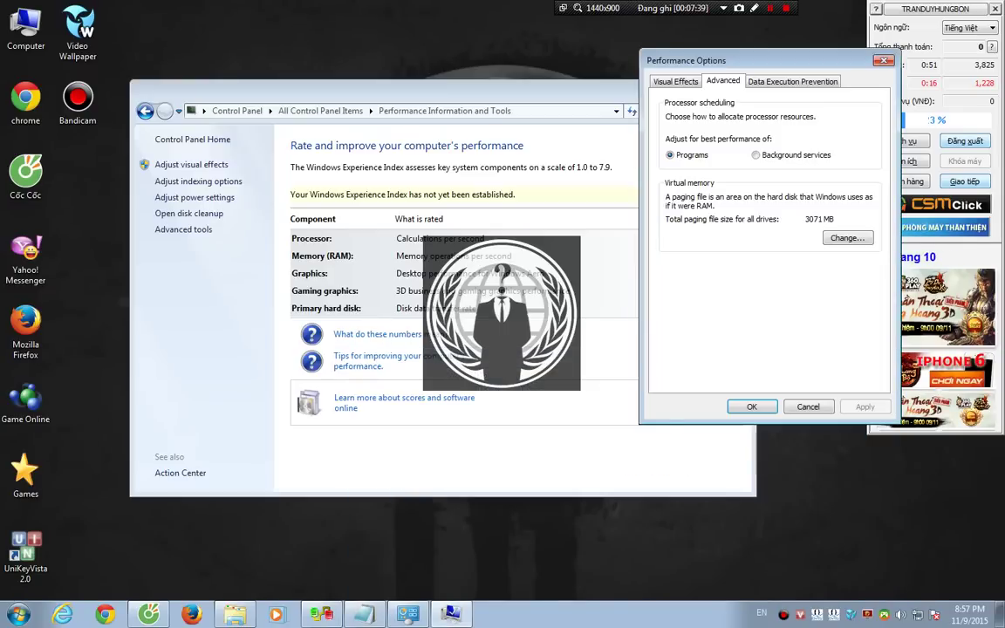
{"action": "left_click", "coordinate": [883, 61]}
{"action": "left_click", "coordinate": [741, 88]}
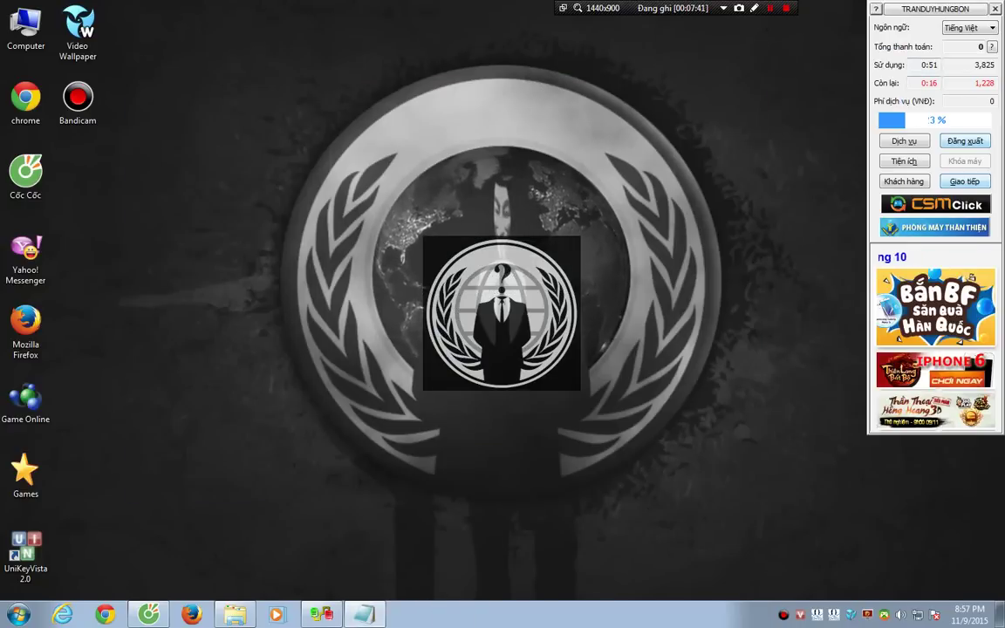
Step: Restore the note and add the line "Sau khi cài đặt xong các bạn downloand video mik thick về như mik"
{"action": "left_click", "coordinate": [365, 615]}
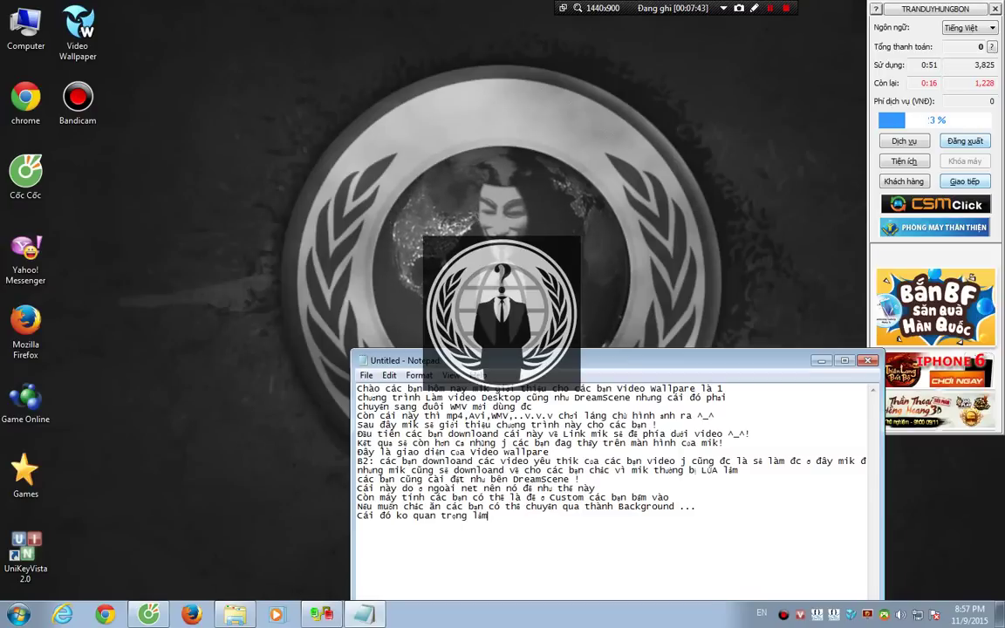
{"action": "type", "text": "Sau khi "}
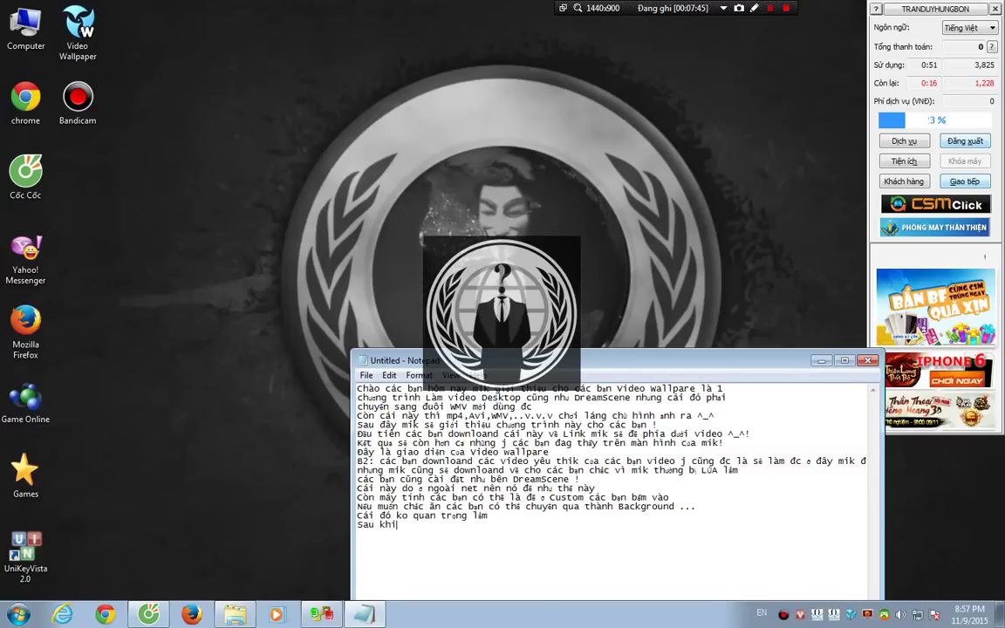
{"action": "type", "text": "cài đặt "}
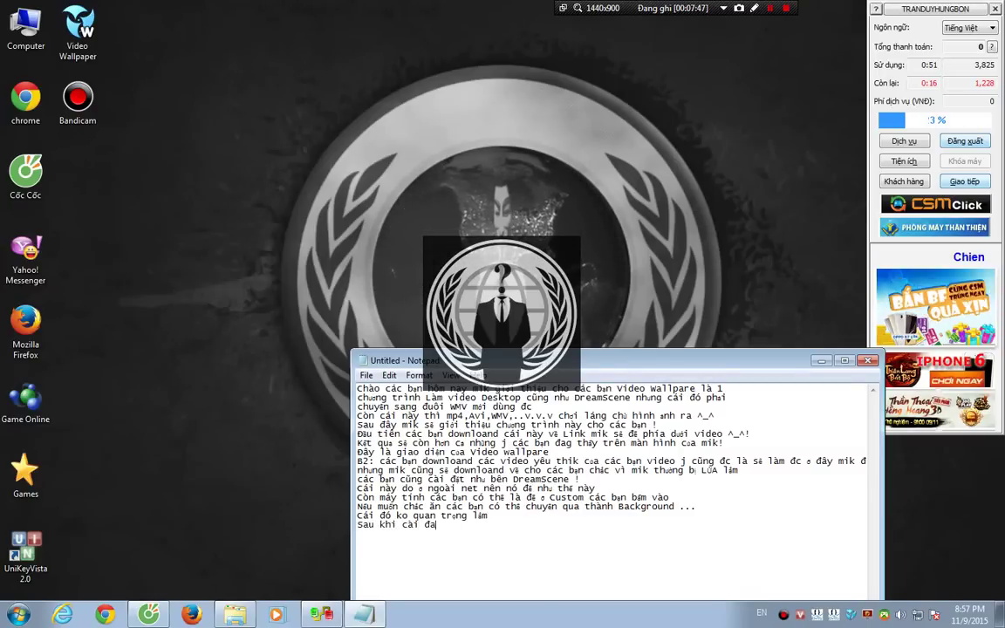
{"action": "type", "text": "xong các "}
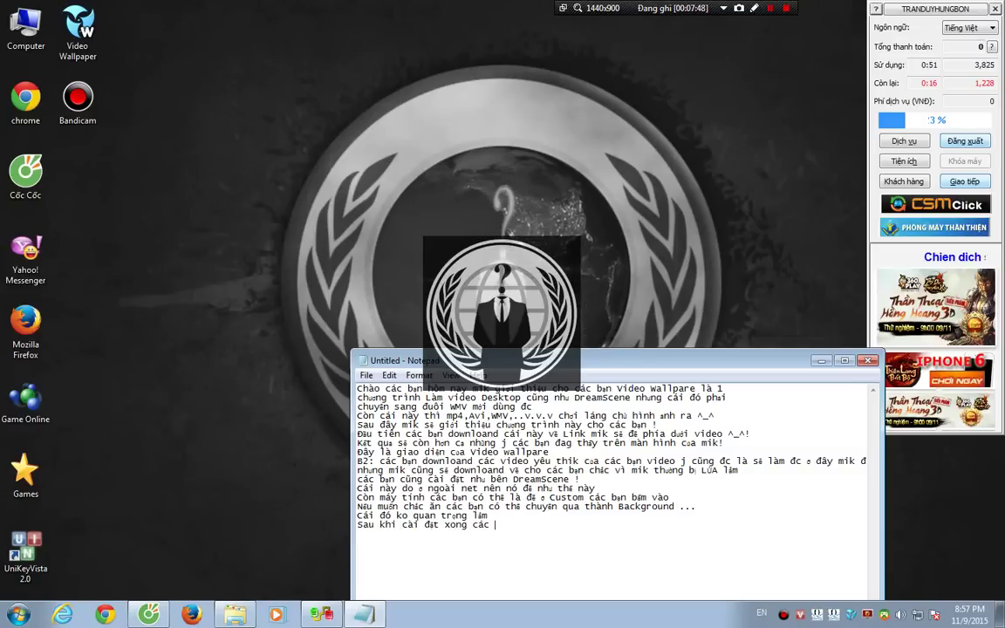
{"action": "type", "text": "ban down"}
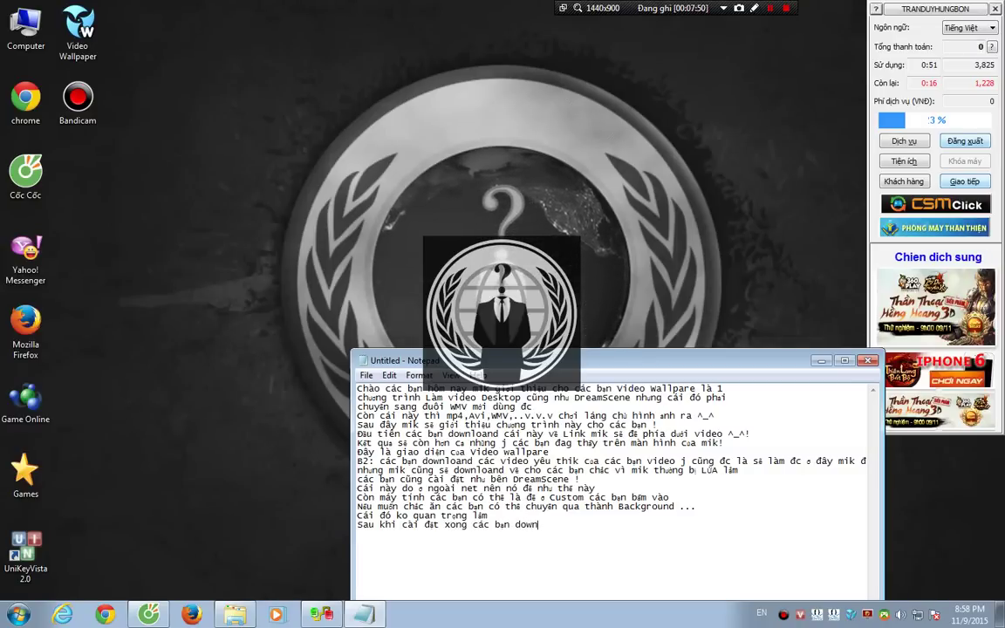
{"action": "type", "text": "load vid"}
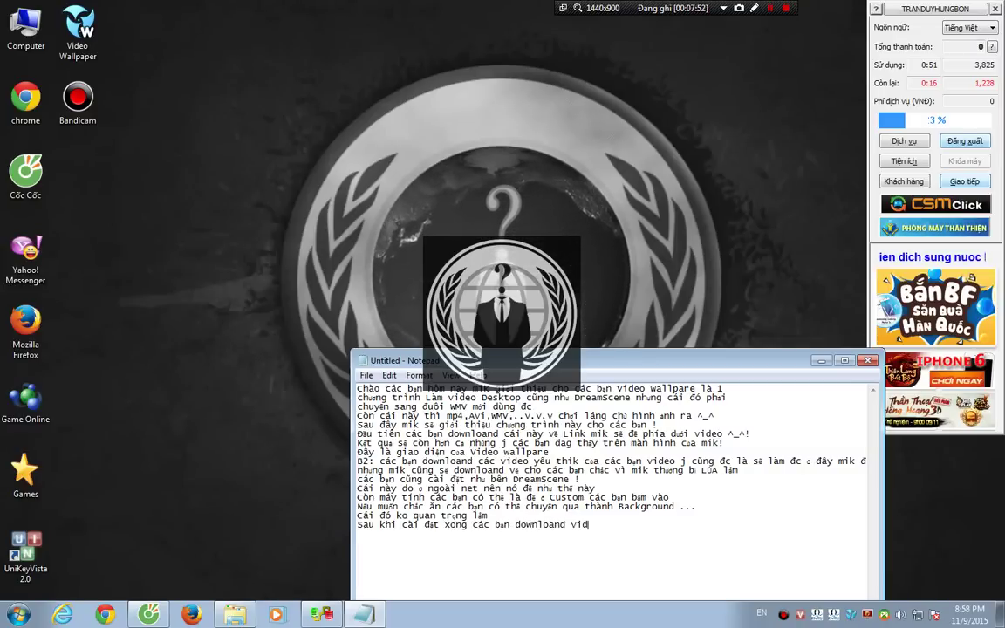
{"action": "type", "text": "eo mik thic"}
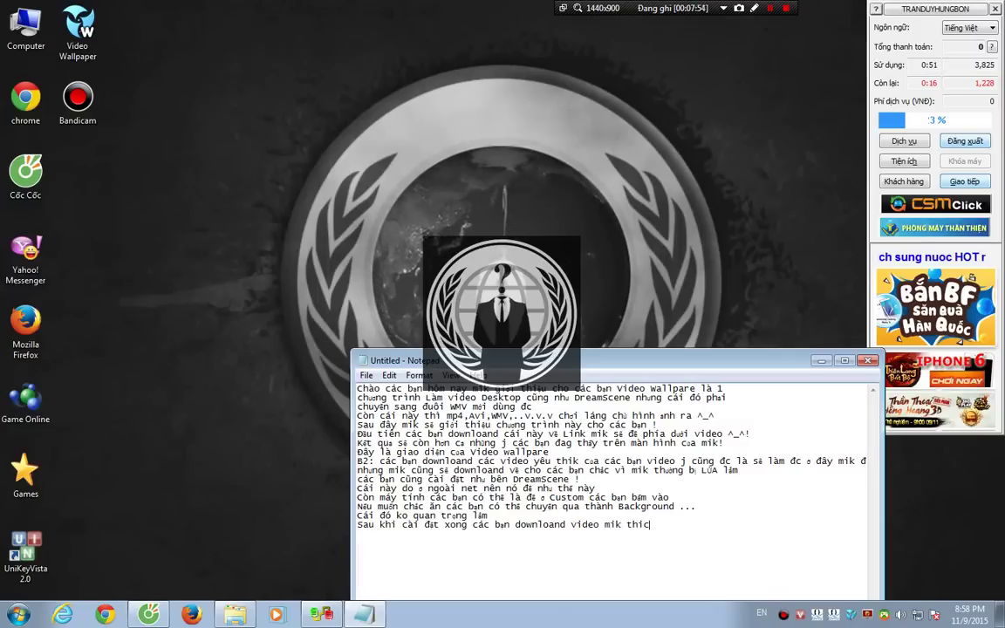
{"action": "type", "text": "k "}
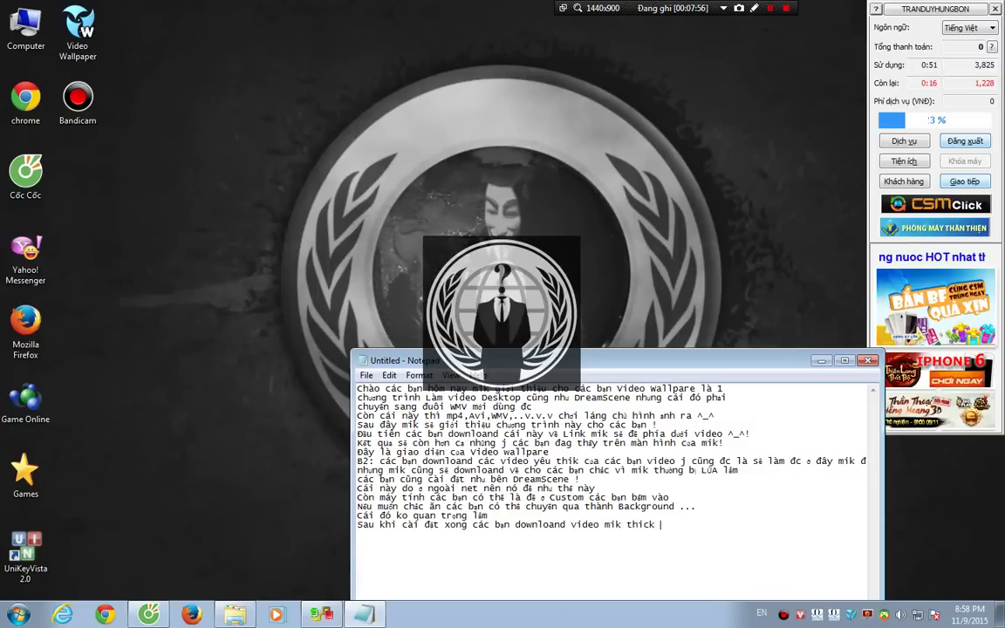
{"action": "type", "text": "về như mik"}
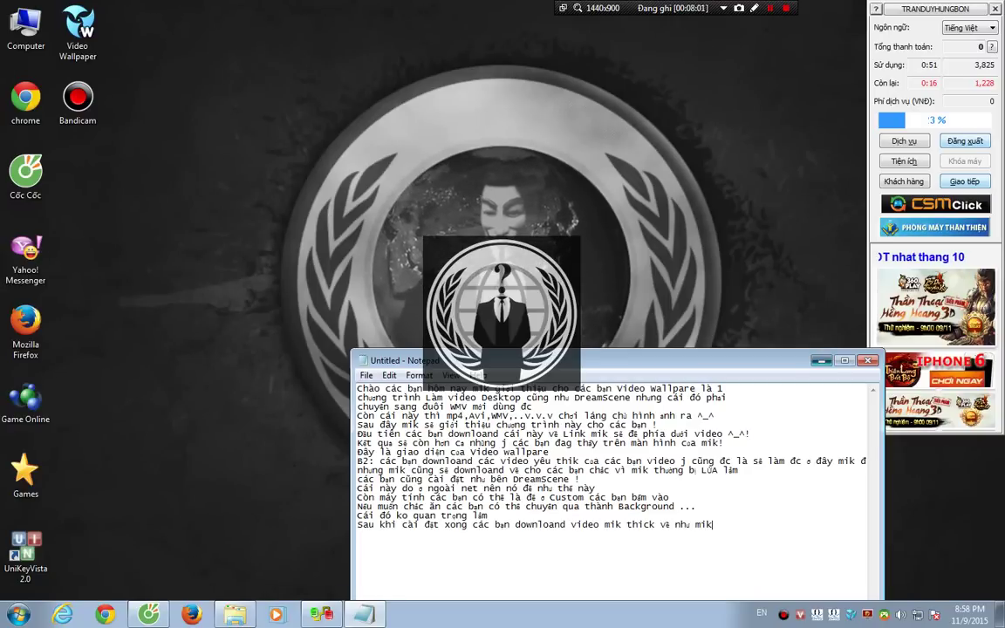
Step: Minimize the note, switch to the Cốc Cốc browser, and download the YouTube video "【Electro】Dabin - Ghost Hack" as mp4, HD
{"action": "left_click", "coordinate": [821, 361]}
{"action": "left_click", "coordinate": [148, 614]}
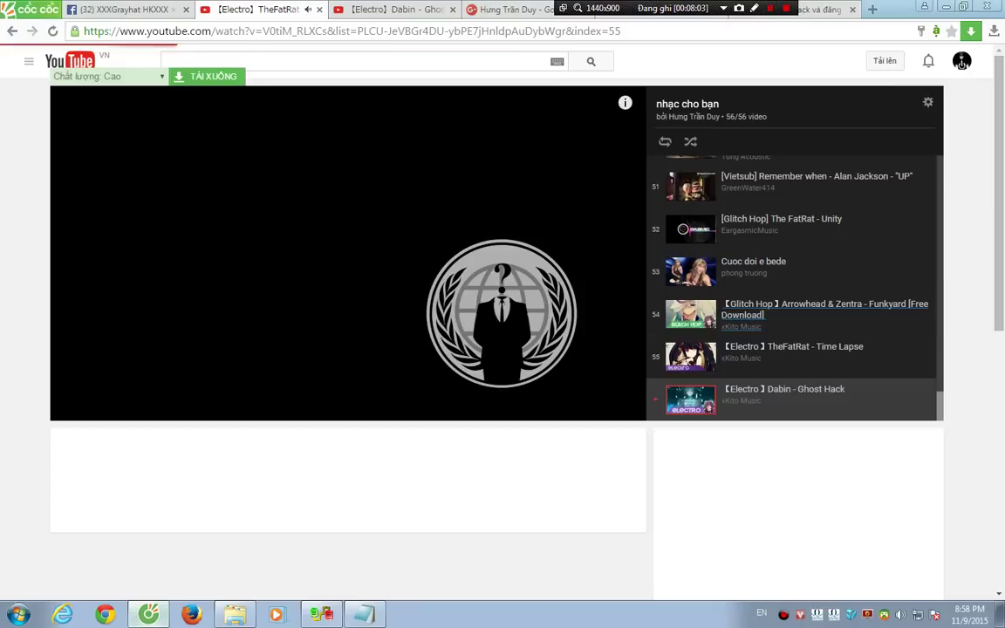
{"action": "key", "text": "ctrl+Tab"}
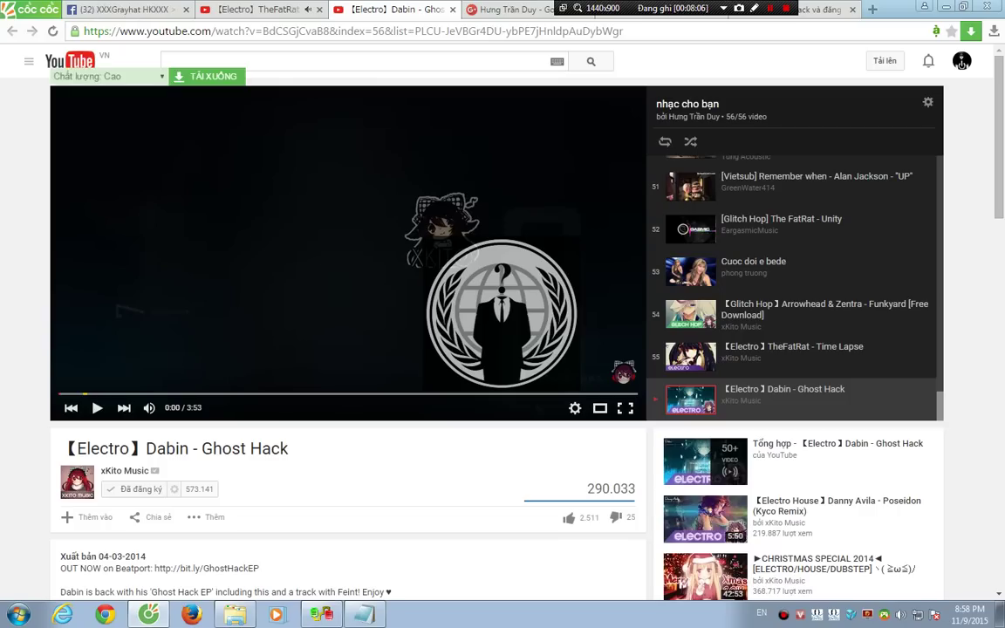
{"action": "left_click", "coordinate": [962, 61]}
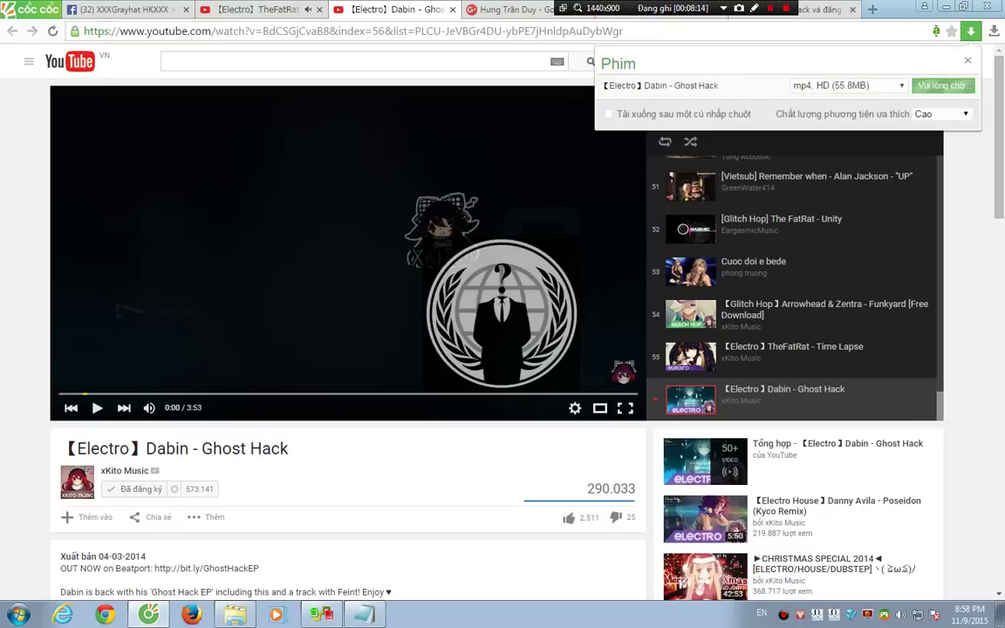
{"action": "left_click", "coordinate": [943, 85]}
Step: Return to the Notepad note and start a new line with "để đề phòng những bạn sài googlechrome ko có downloand Youtobe"
{"action": "key", "text": "alt+Tab"}
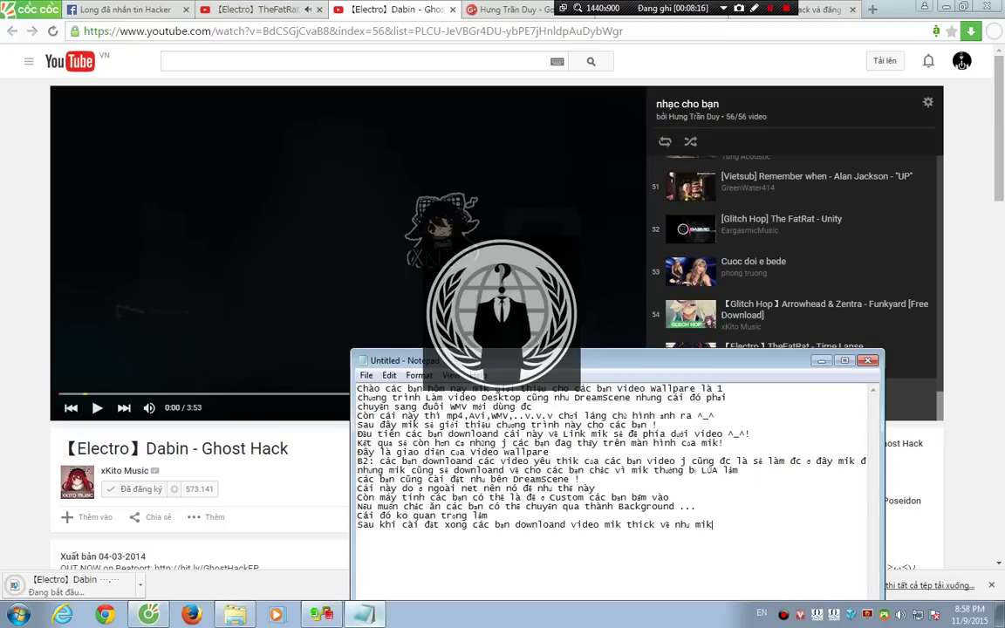
{"action": "type", "text": "ddee"}
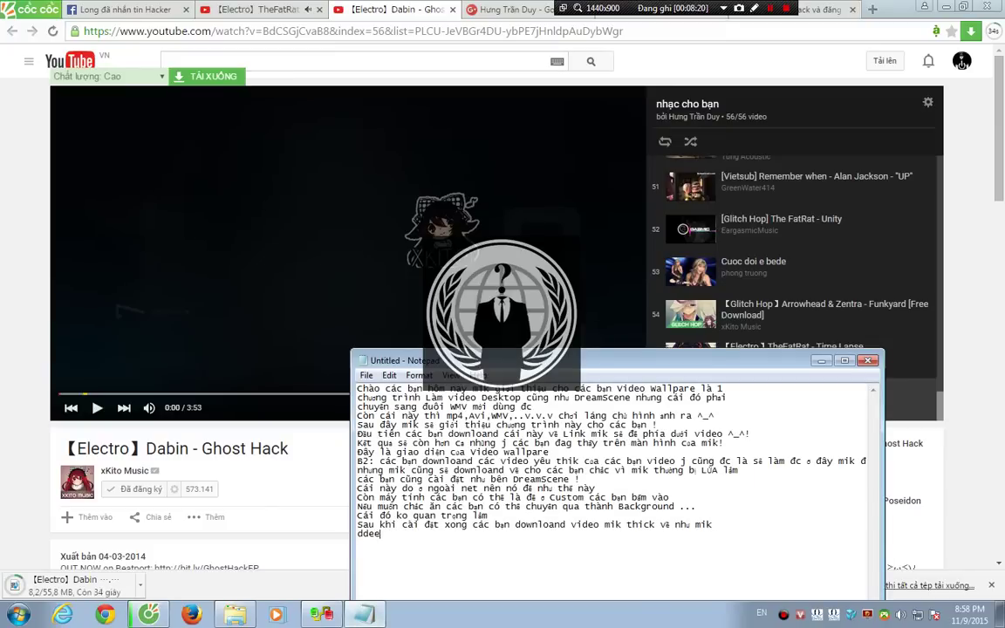
{"action": "key", "text": "BackSpace"}
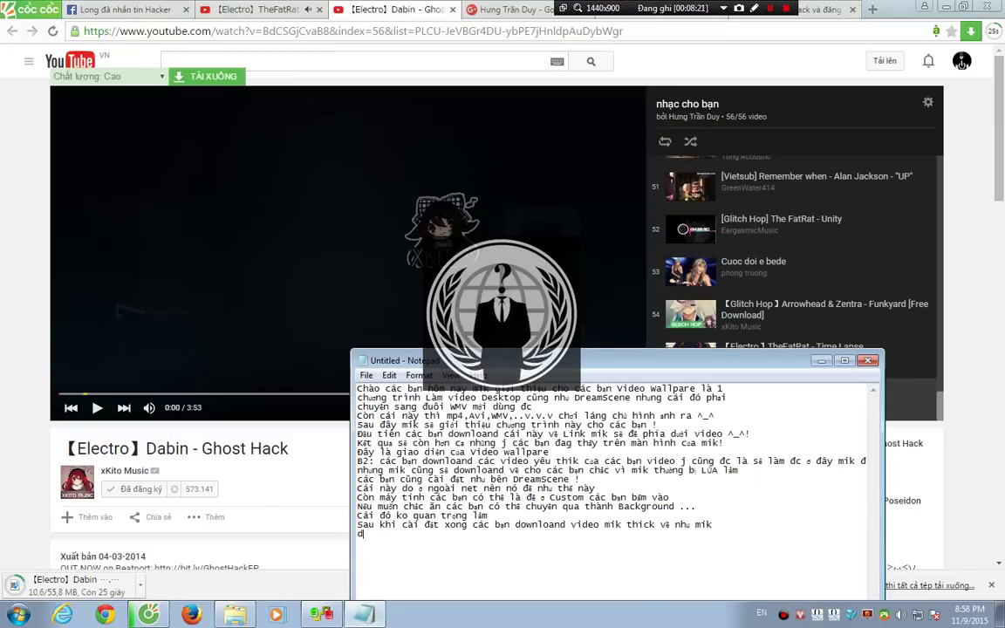
{"action": "type", "text": "ã d"}
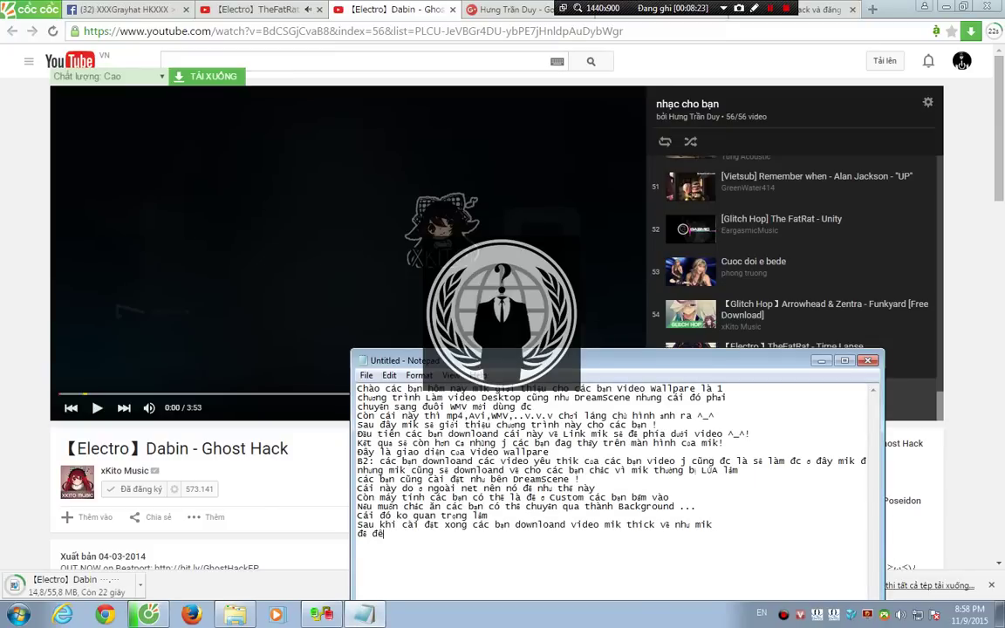
{"action": "type", "text": "phong"}
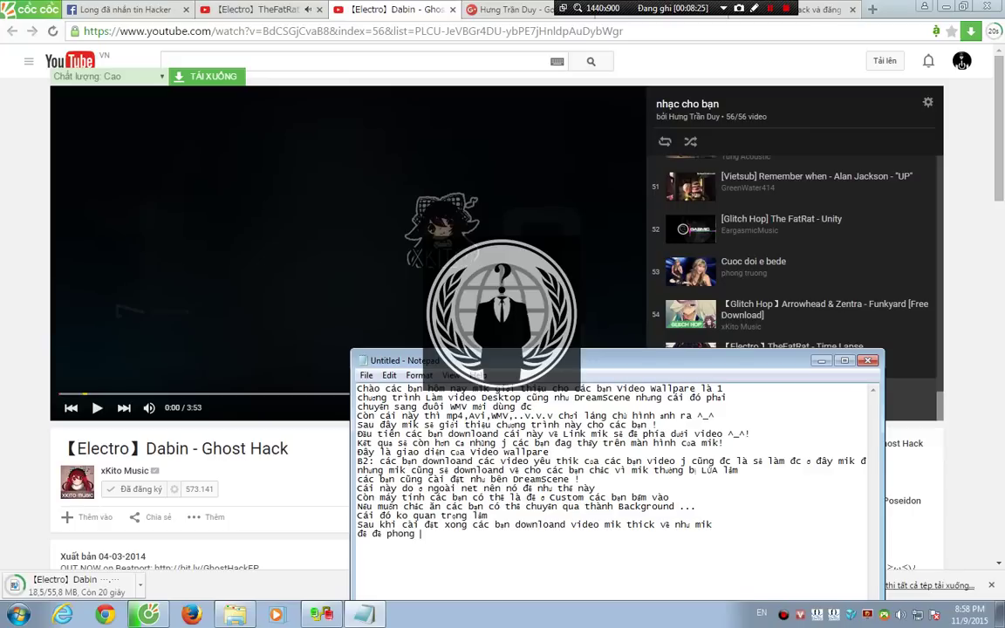
{"action": "type", "text": " nhung bạn sai g"}
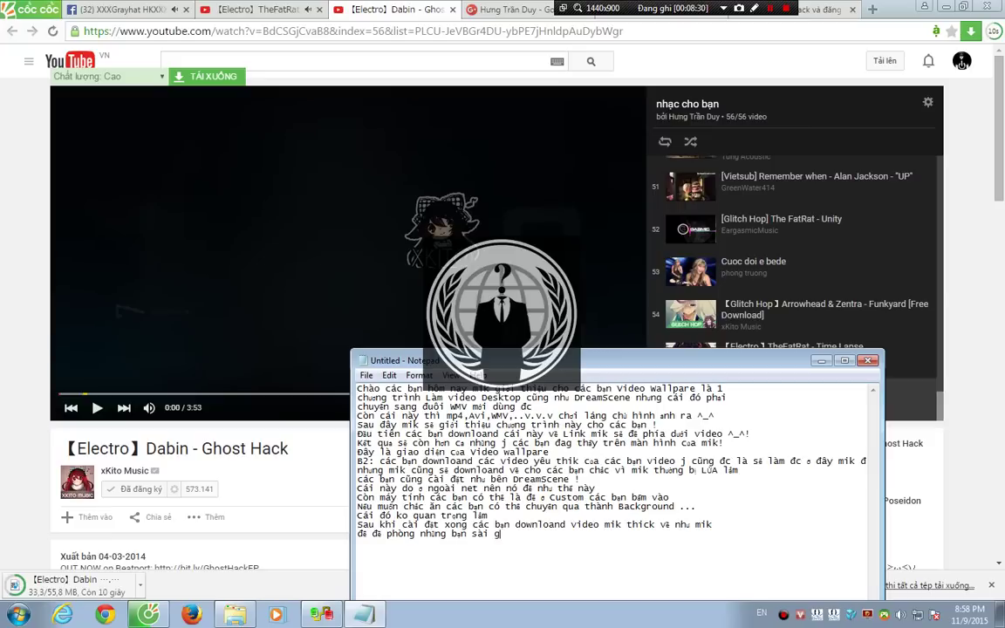
{"action": "type", "text": "oogle"}
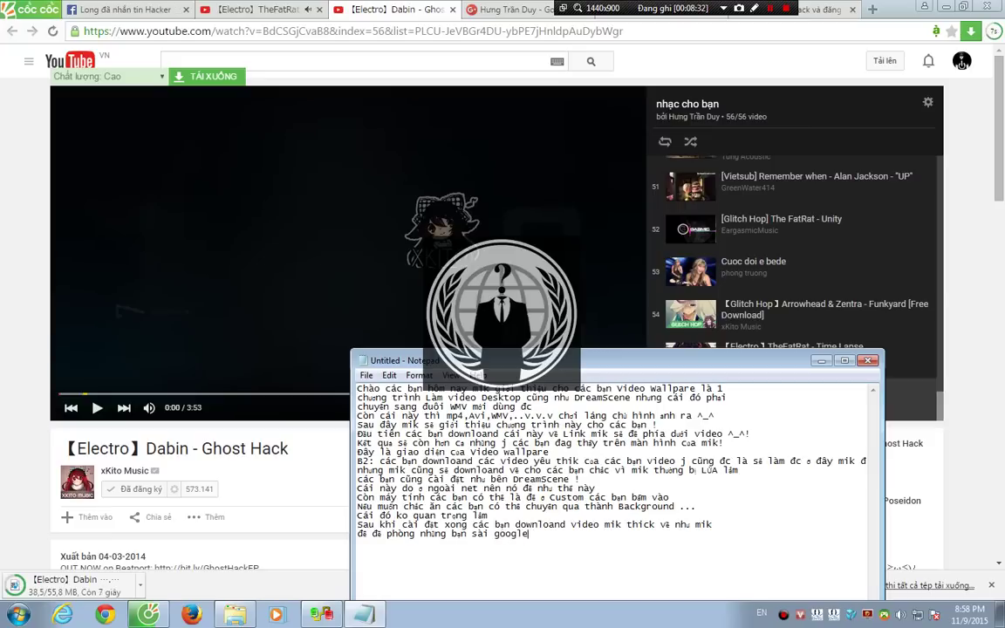
{"action": "type", "text": "chrom"}
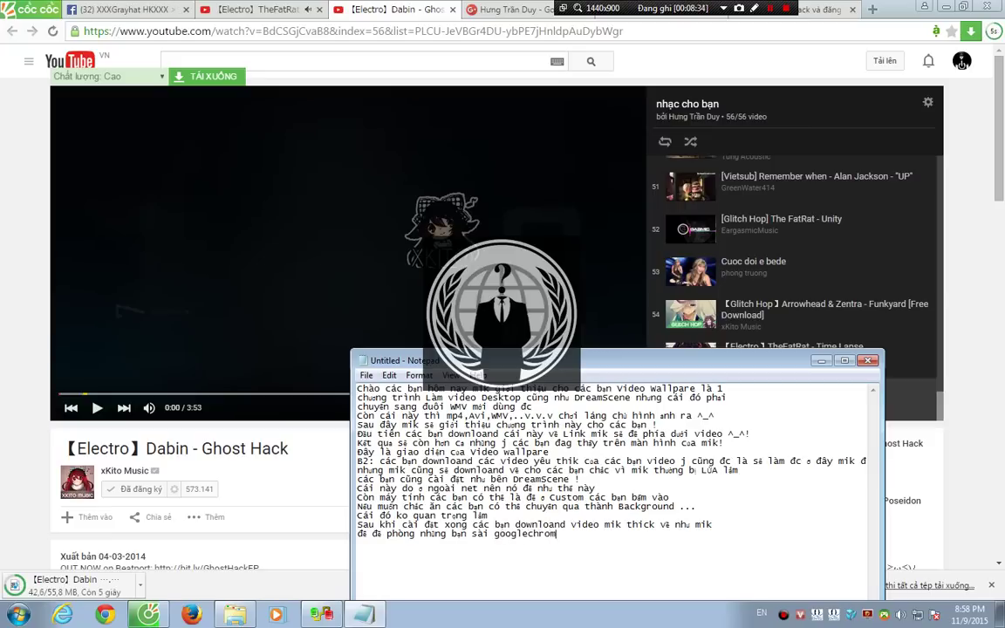
{"action": "type", "text": "e ko có"}
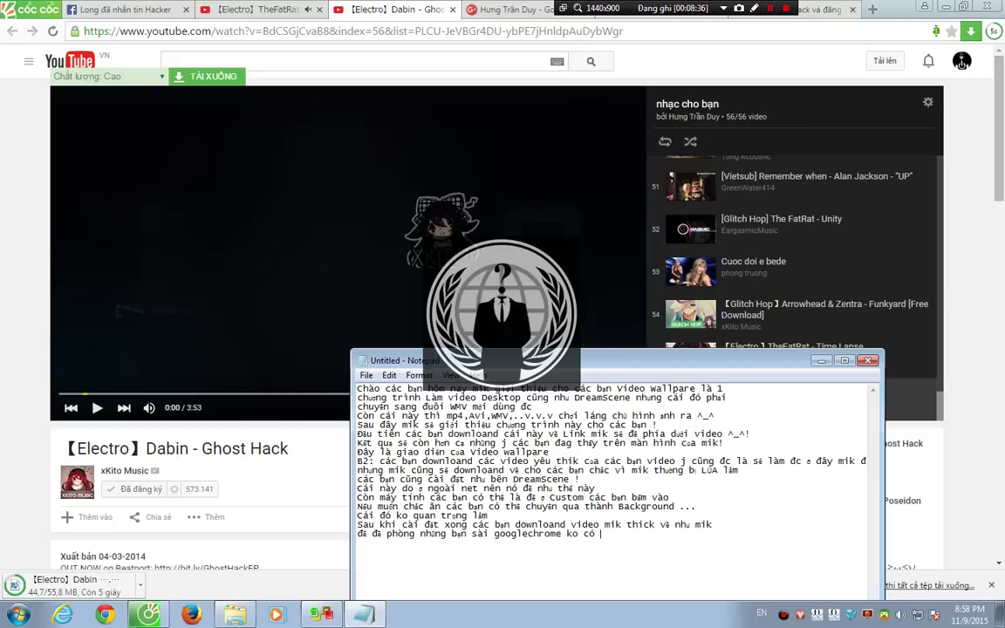
{"action": "type", "text": " download"}
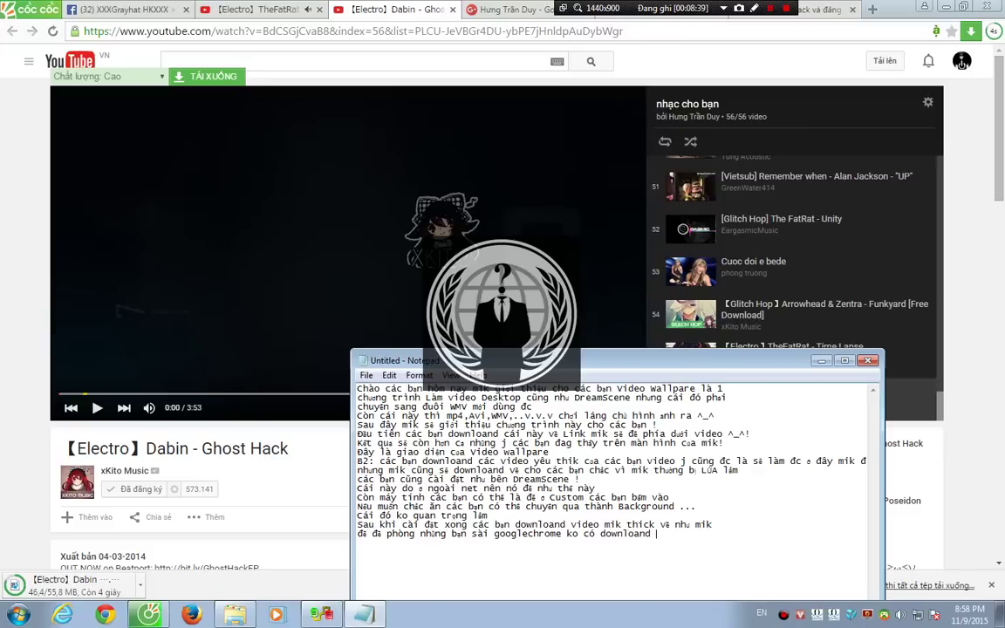
{"action": "type", "text": " Youtobe "}
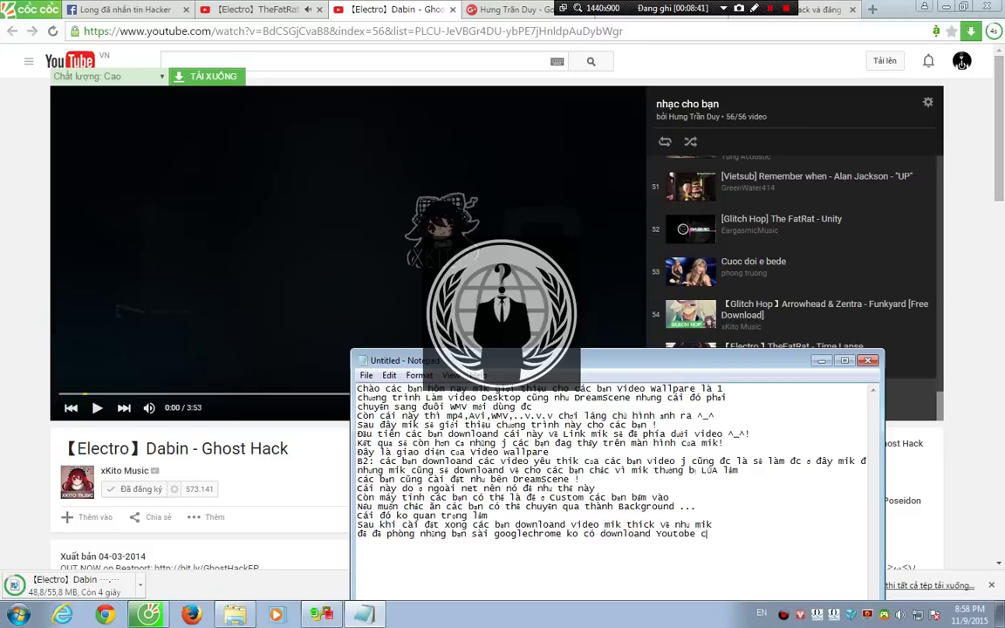
Step: Continue the last line of the note with "các bạn có thể search google là"
{"action": "type", "text": "các bạn co"}
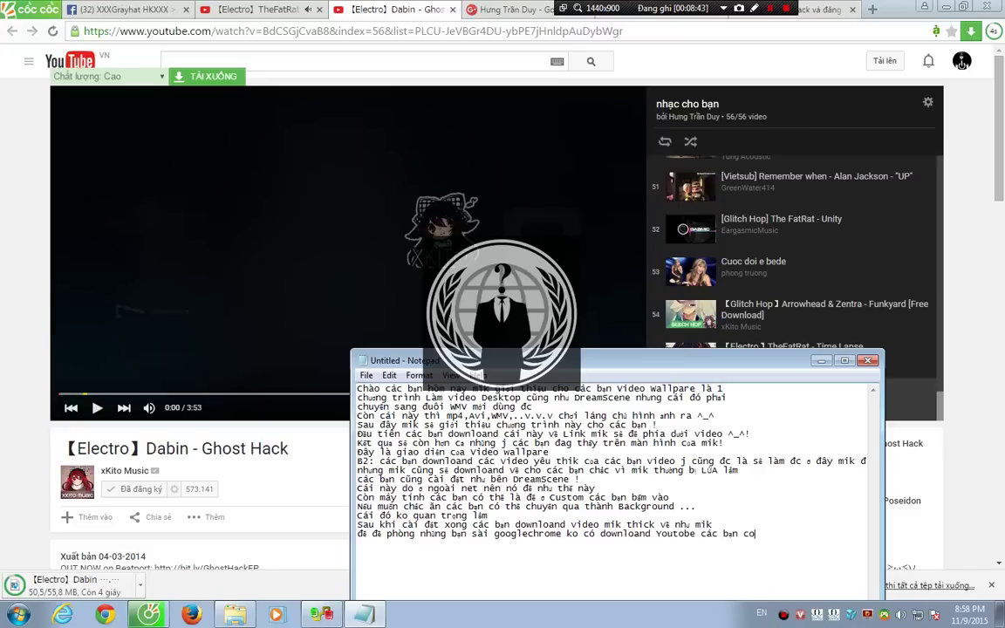
{"action": "key", "text": "BackSpace"}
{"action": "type", "text": "ó thể "}
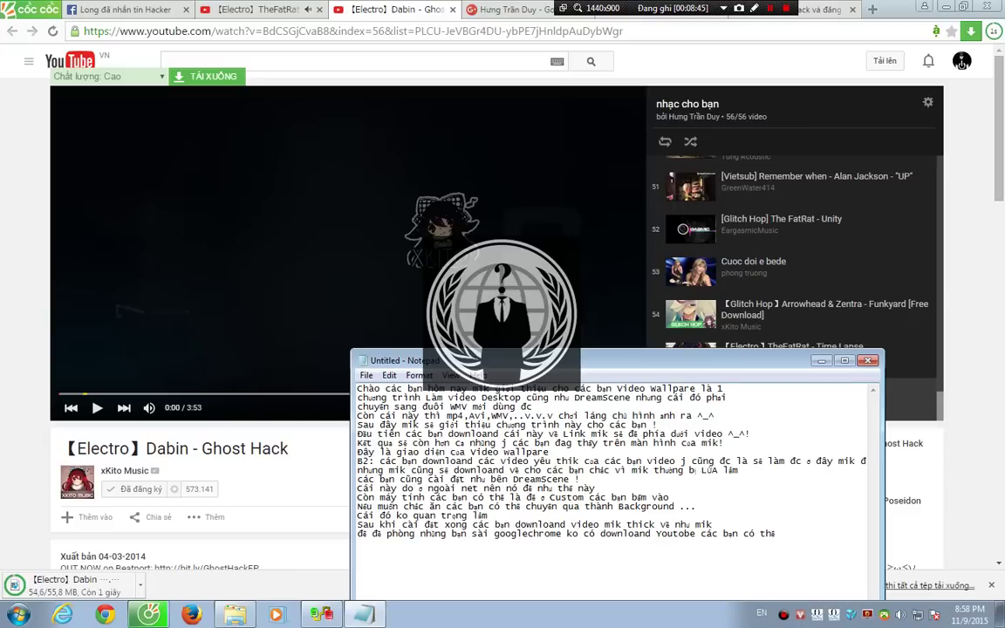
{"action": "type", "text": "sea"}
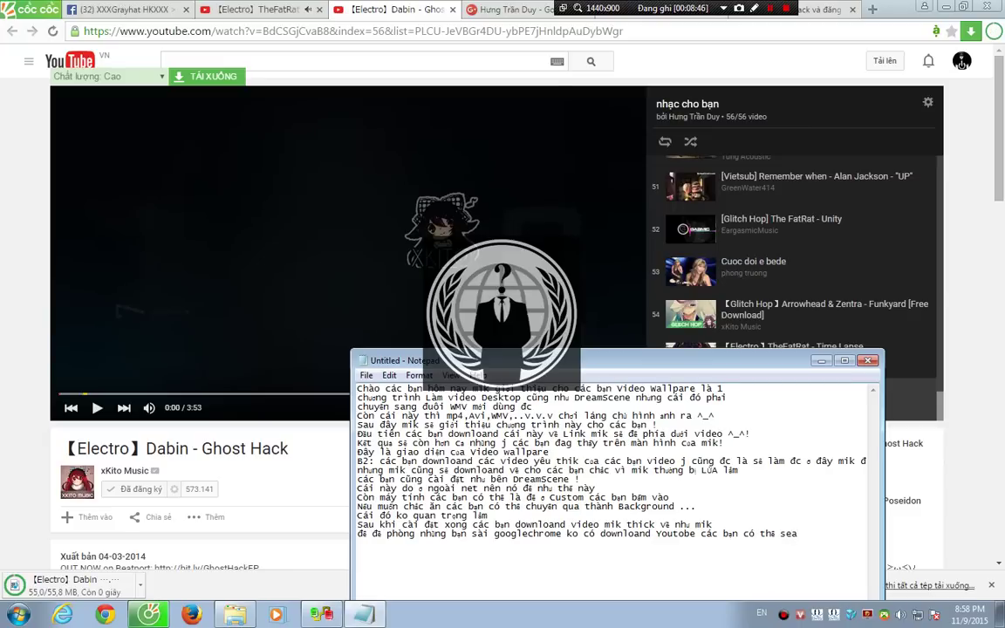
{"action": "type", "text": "cher"}
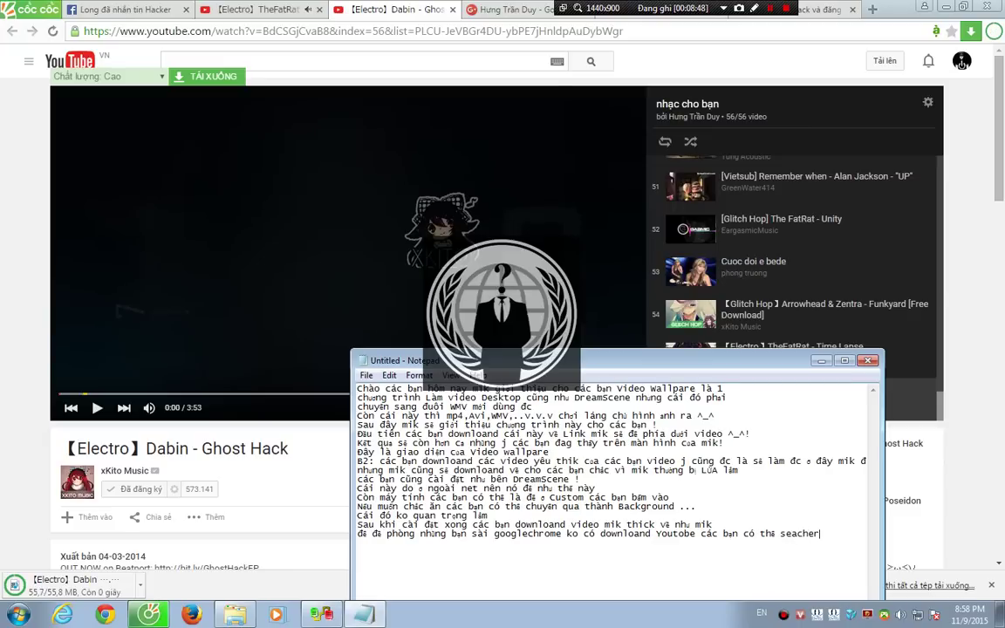
{"action": "key", "text": "BackSpace"}
{"action": "key", "text": "BackSpace"}
{"action": "key", "text": "BackSpace"}
{"action": "key", "text": "BackSpace"}
{"action": "type", "text": "rch"}
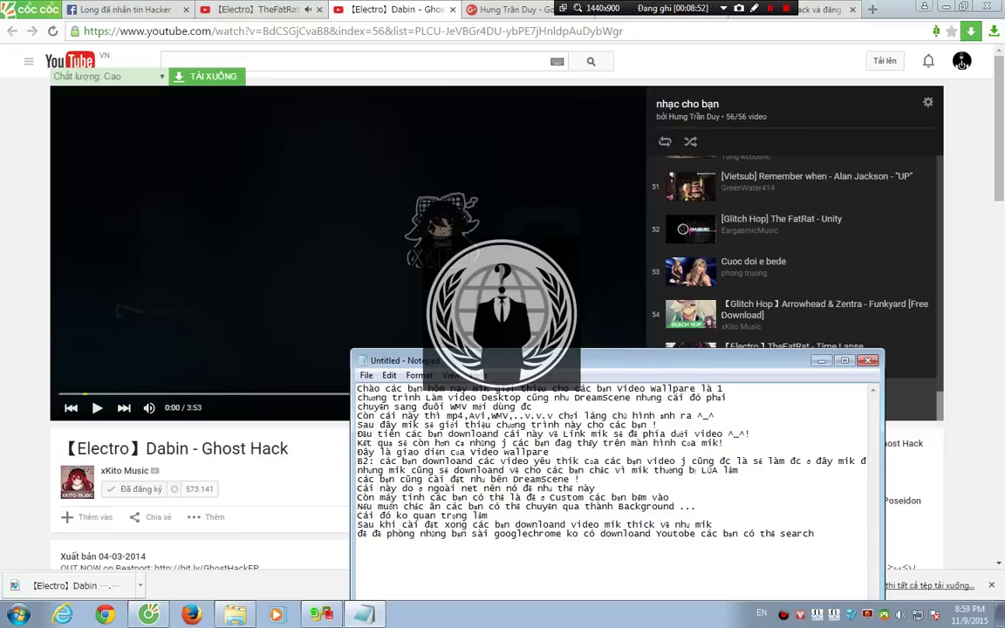
{"action": "type", "text": " g"}
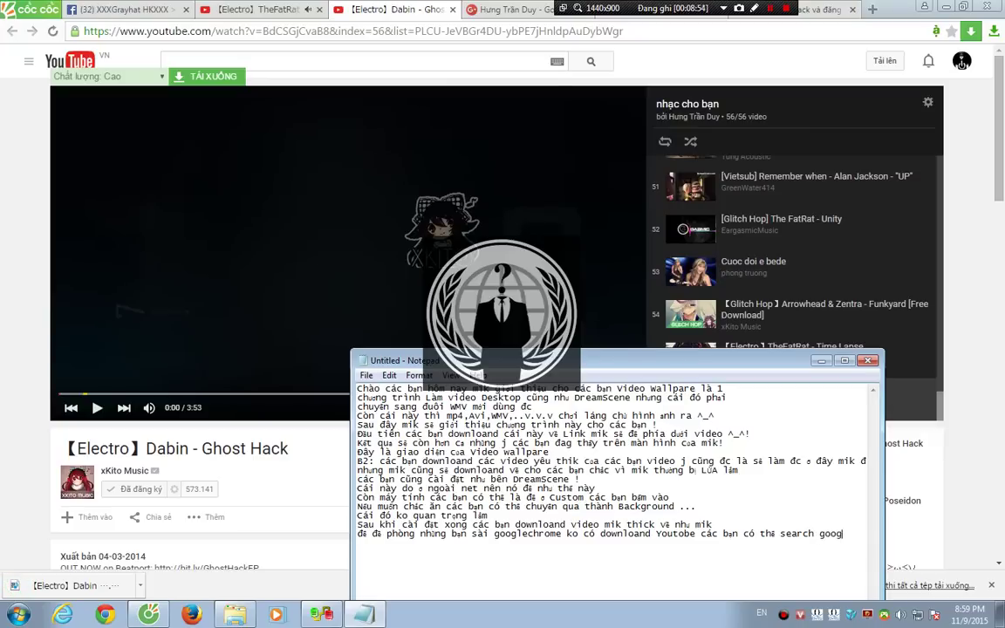
{"action": "type", "text": "õogle là"}
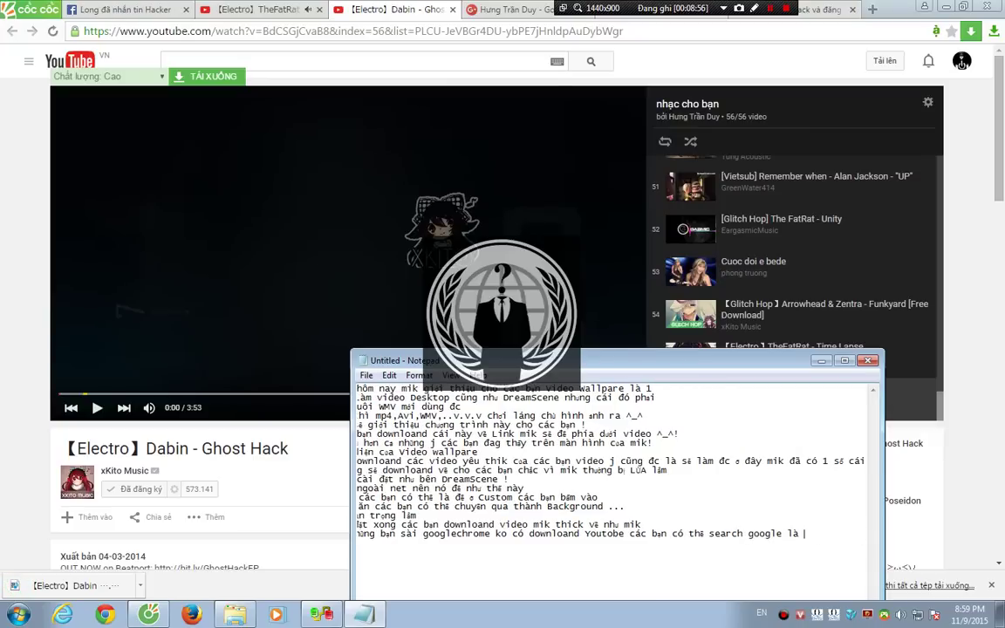
Step: Finish the line with "Keepvid sau đó copy đúng link đó zô là down đc"
{"action": "type", "text": " Keepvid sau đó co"}
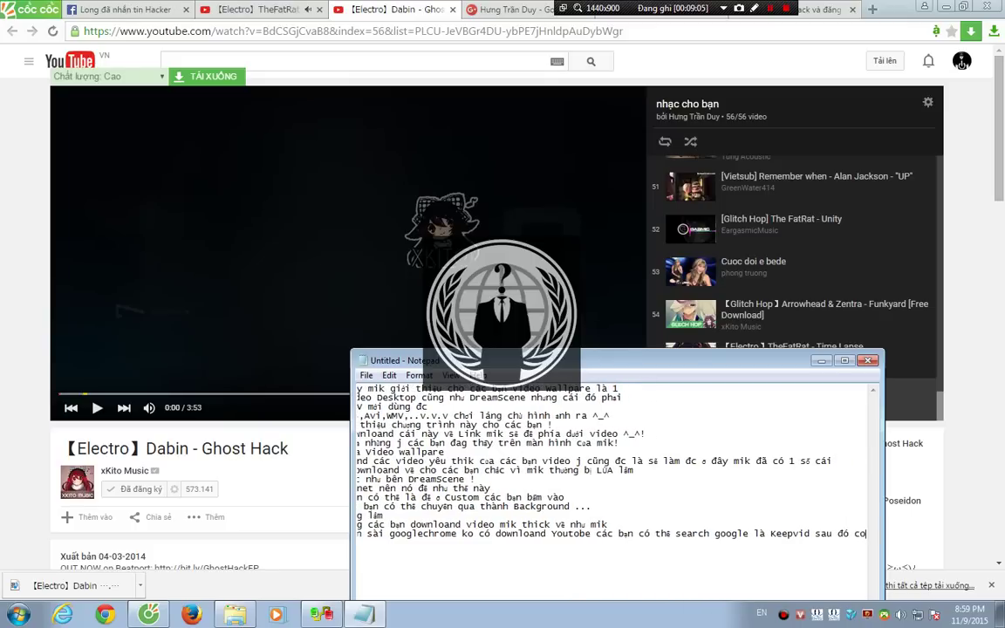
{"action": "type", "text": "py đung"}
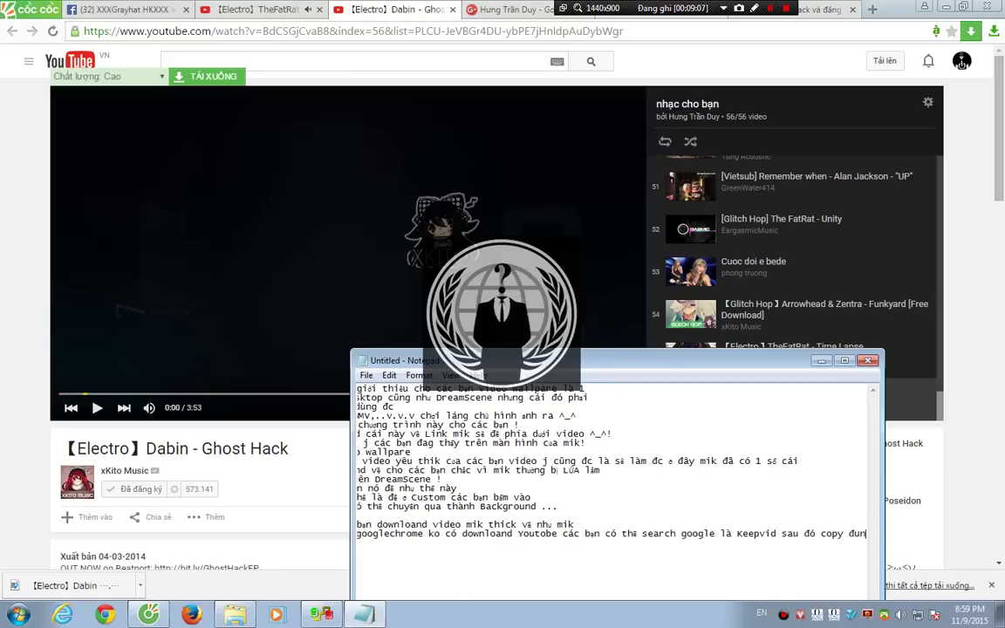
{"action": "type", "text": " l"}
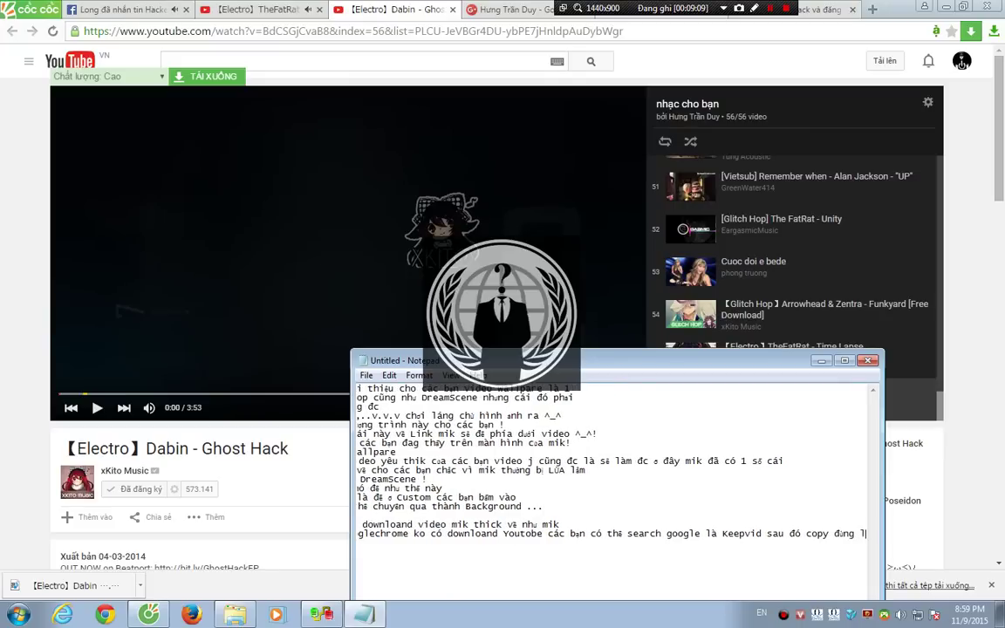
{"action": "type", "text": "ink đó đ"}
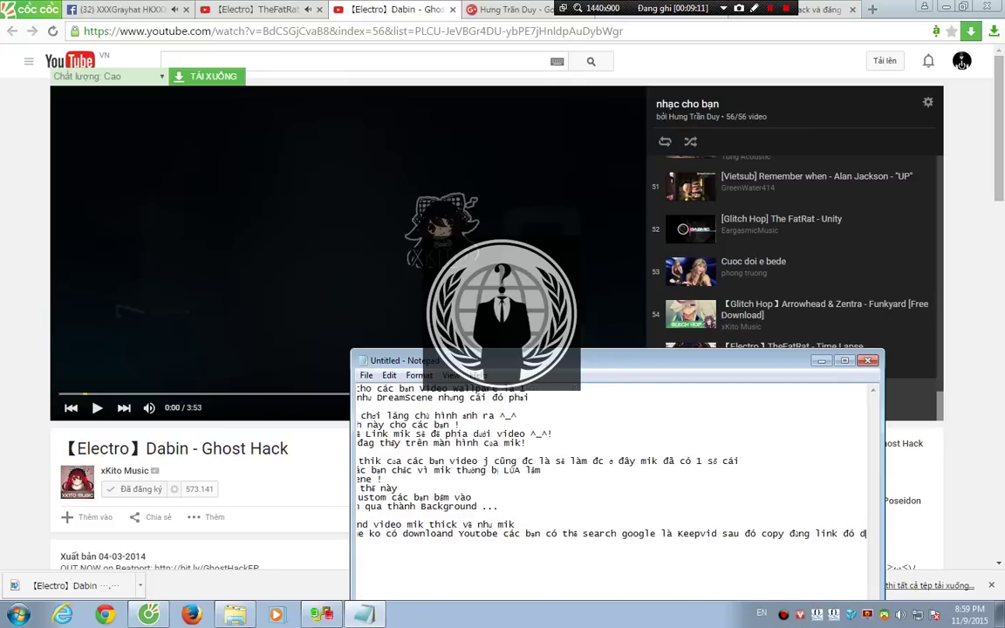
{"action": "type", "text": "zô là "}
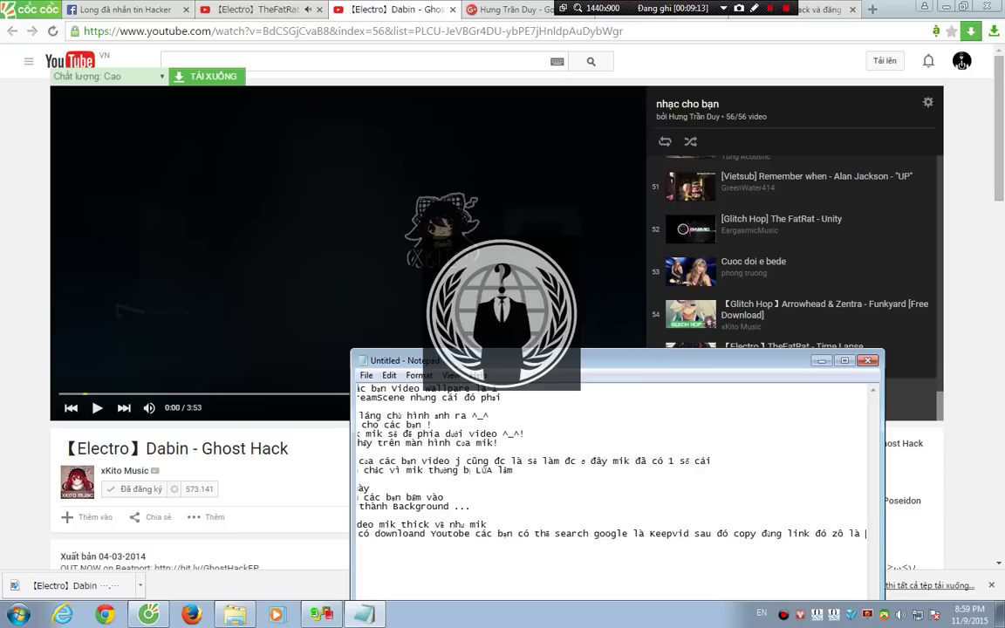
{"action": "type", "text": "dạn đc"}
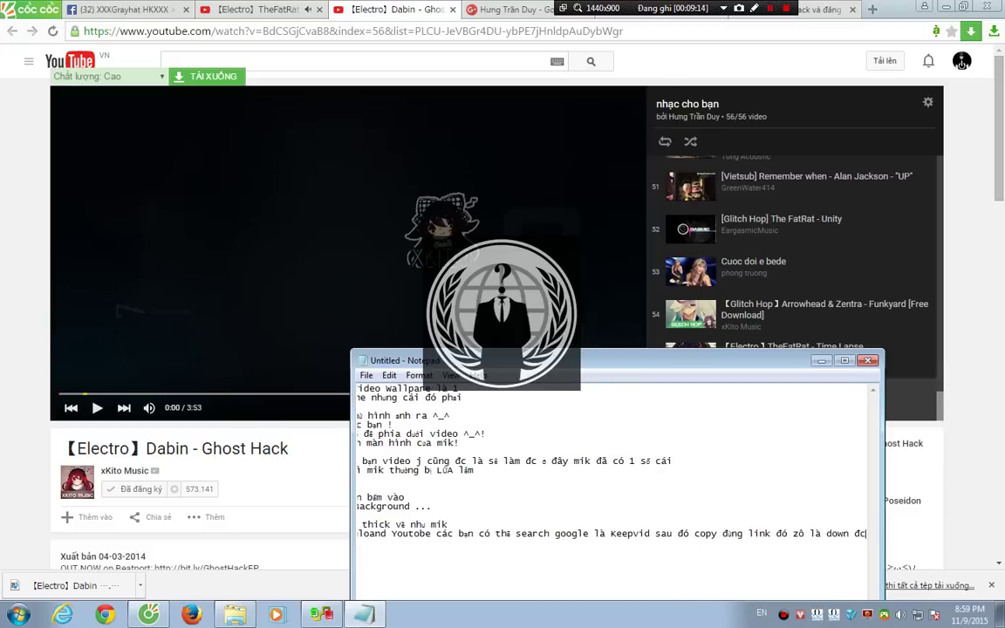
Step: Highlight the YouTube video's address in the browser and add the note line "Rồi sau khi downloand xong làm theo mik cũng đơn giản lắm"
{"action": "triple_click", "coordinate": [377, 30]}
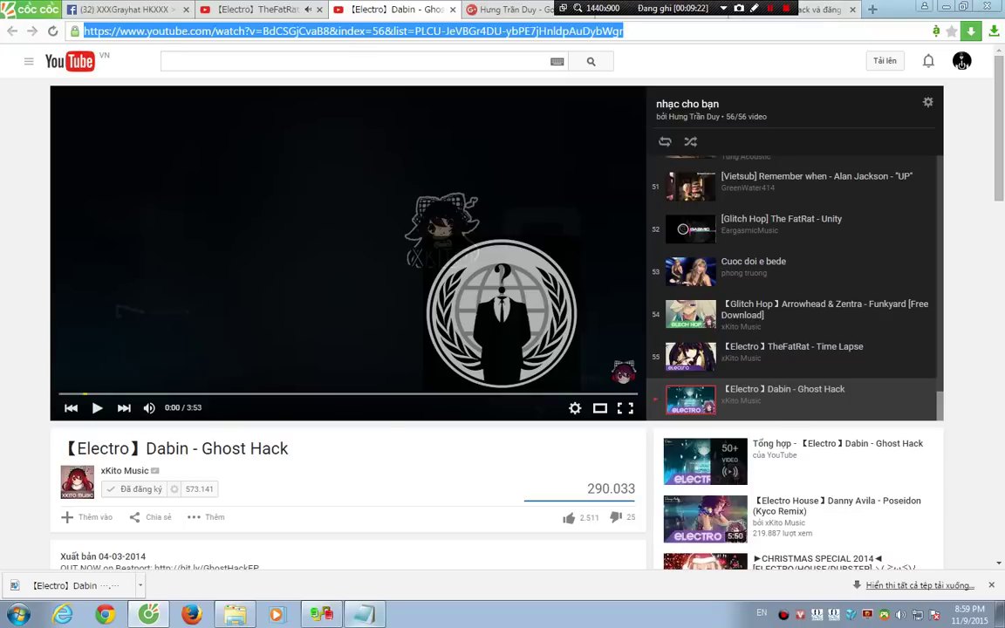
{"action": "key", "text": "alt+Tab"}
{"action": "left_click_drag", "start_coordinate": [523, 360], "coordinate": [500, 269]}
{"action": "key", "text": "Return"}
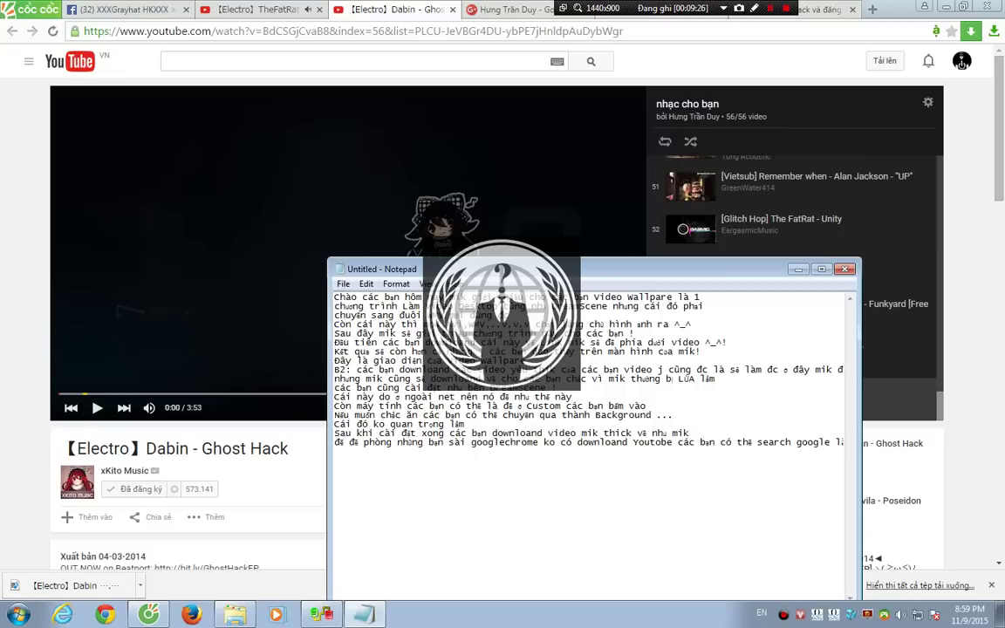
{"action": "left_click", "coordinate": [798, 269]}
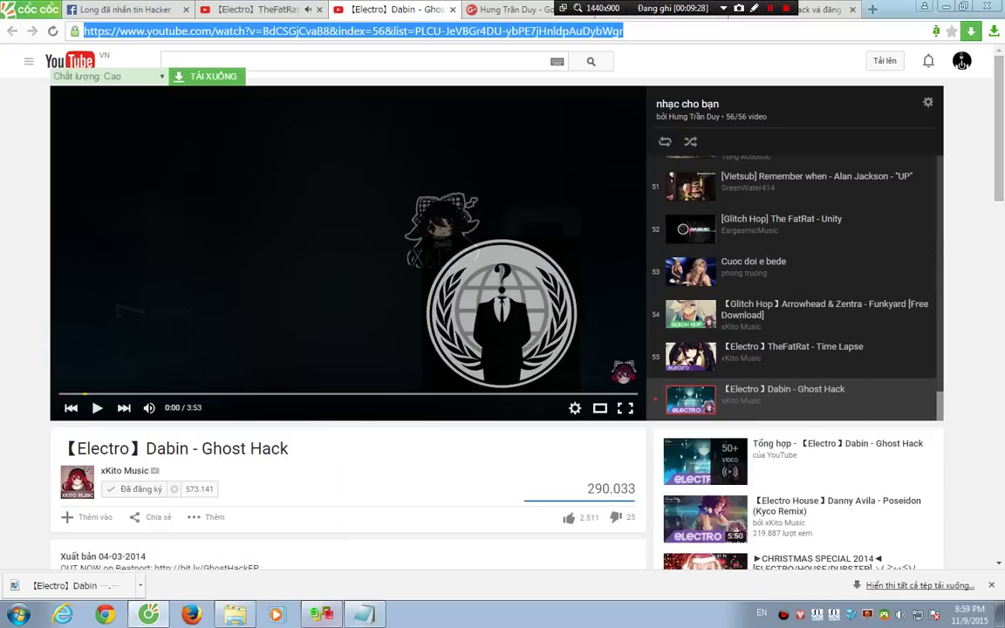
{"action": "left_click", "coordinate": [364, 614]}
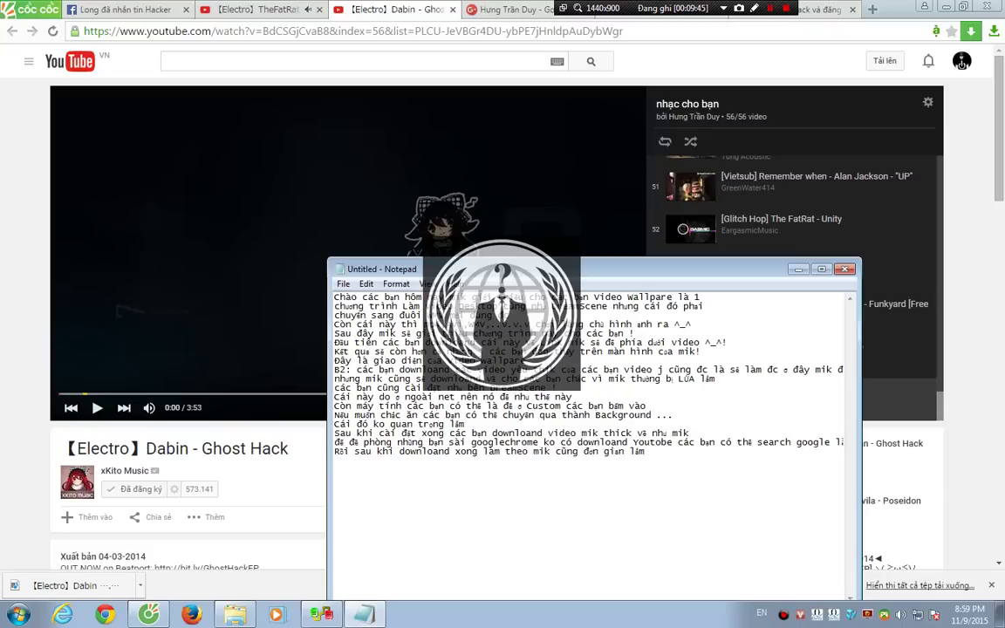
{"action": "left_click", "coordinate": [798, 268]}
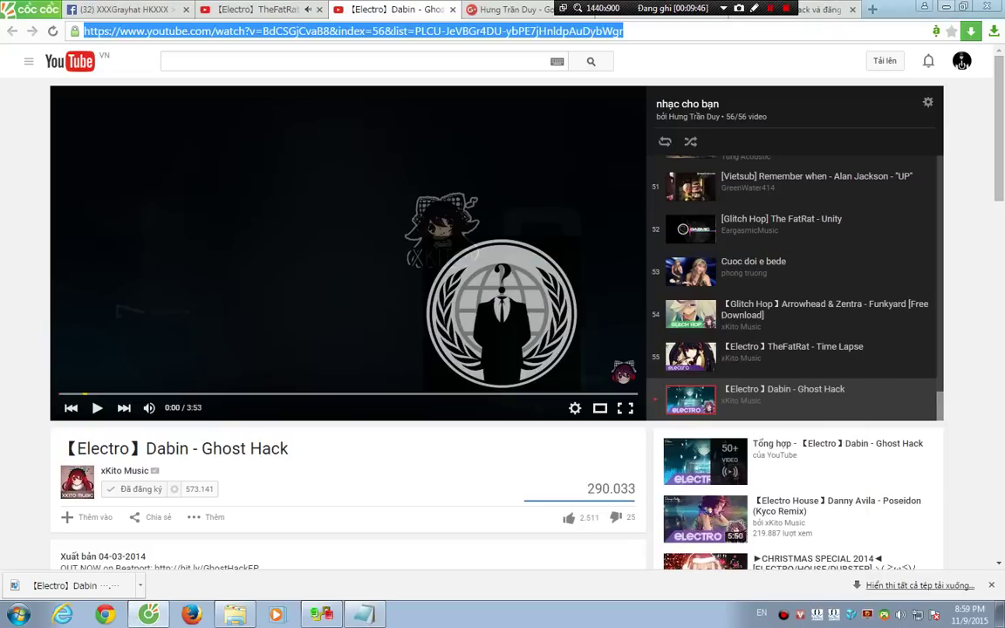
Step: Minimize the browser and close the open Bandicam folder window
{"action": "left_click", "coordinate": [945, 7]}
{"action": "left_click", "coordinate": [234, 614]}
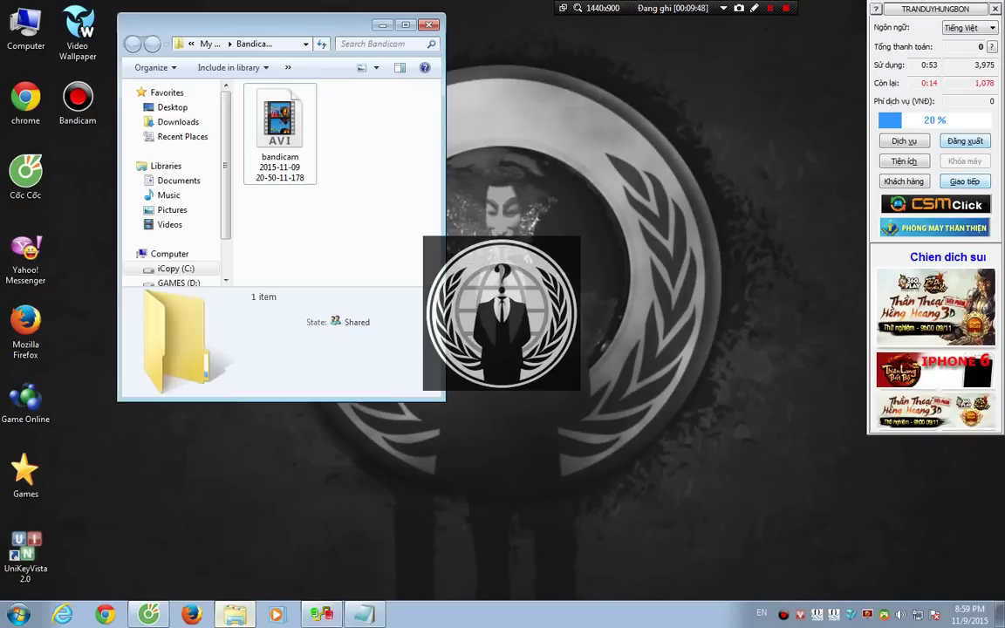
{"action": "left_click_drag", "start_coordinate": [262, 24], "coordinate": [202, 65]}
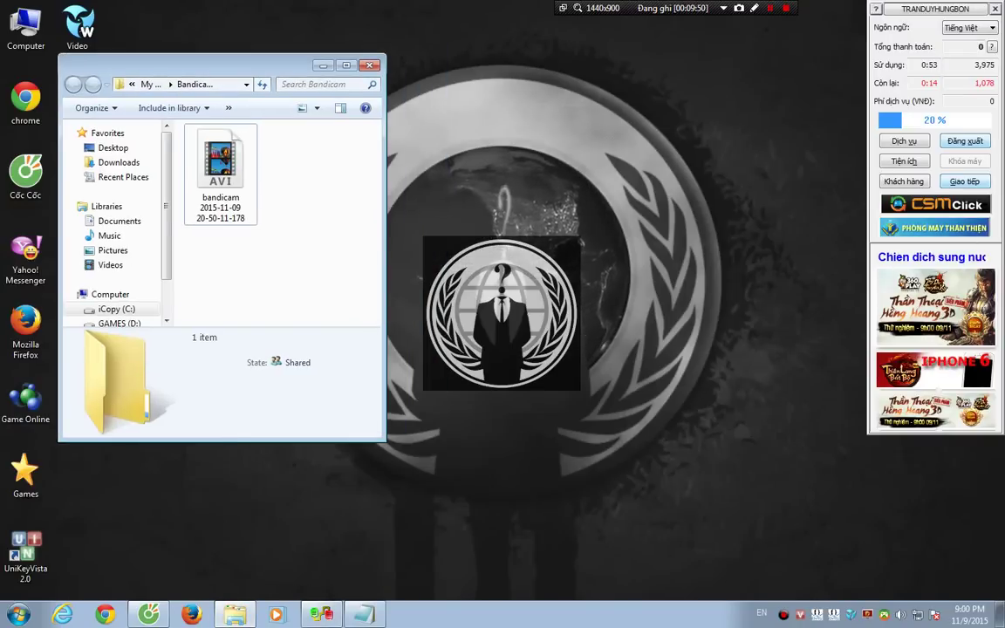
{"action": "left_click", "coordinate": [369, 64]}
Step: Open the recent Download folder on GAMES (D:) and enlarge its window to show the full file list
{"action": "right_click", "coordinate": [234, 614]}
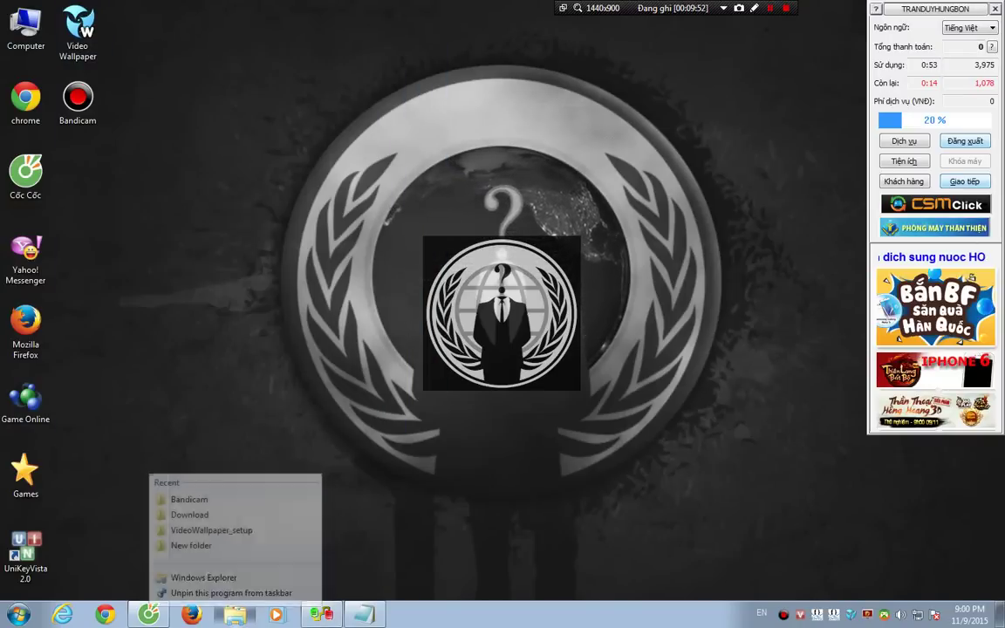
{"action": "left_click", "coordinate": [189, 447]}
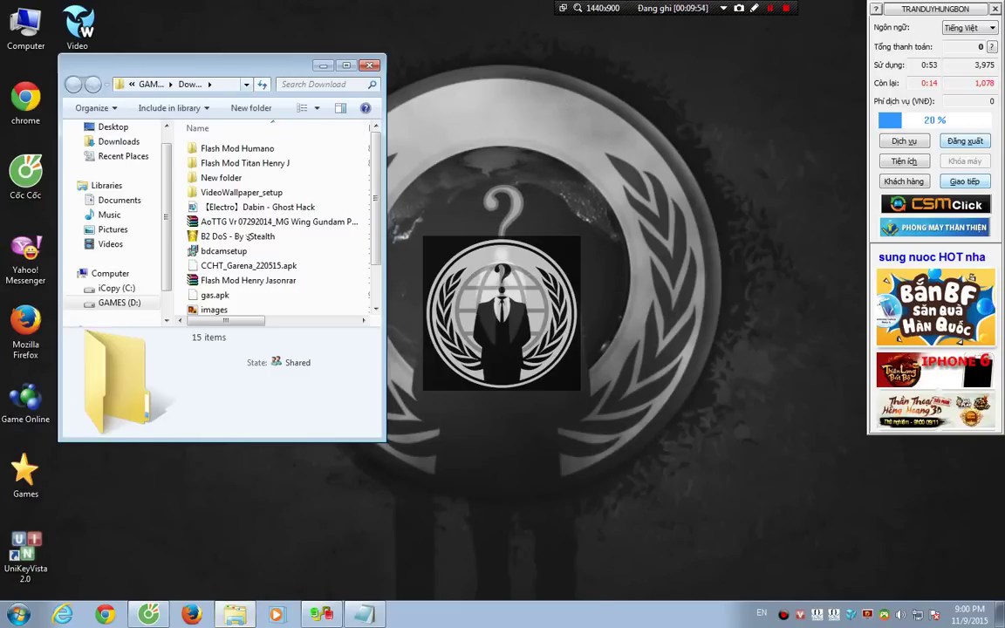
{"action": "left_click_drag", "start_coordinate": [218, 66], "coordinate": [195, 125]}
{"action": "left_click_drag", "start_coordinate": [361, 261], "coordinate": [533, 262]}
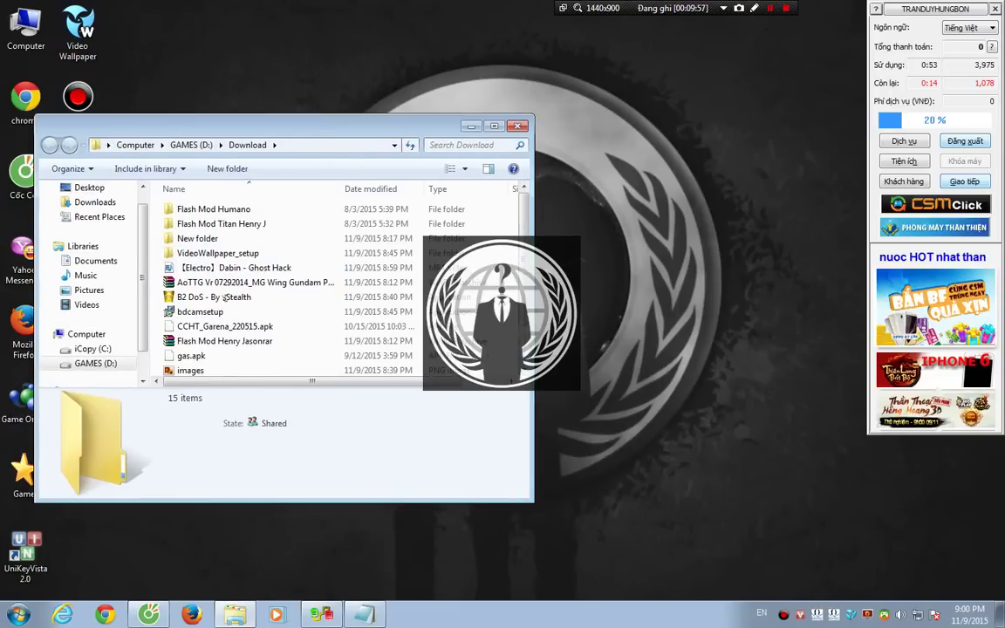
{"action": "left_click_drag", "start_coordinate": [453, 501], "coordinate": [454, 592]}
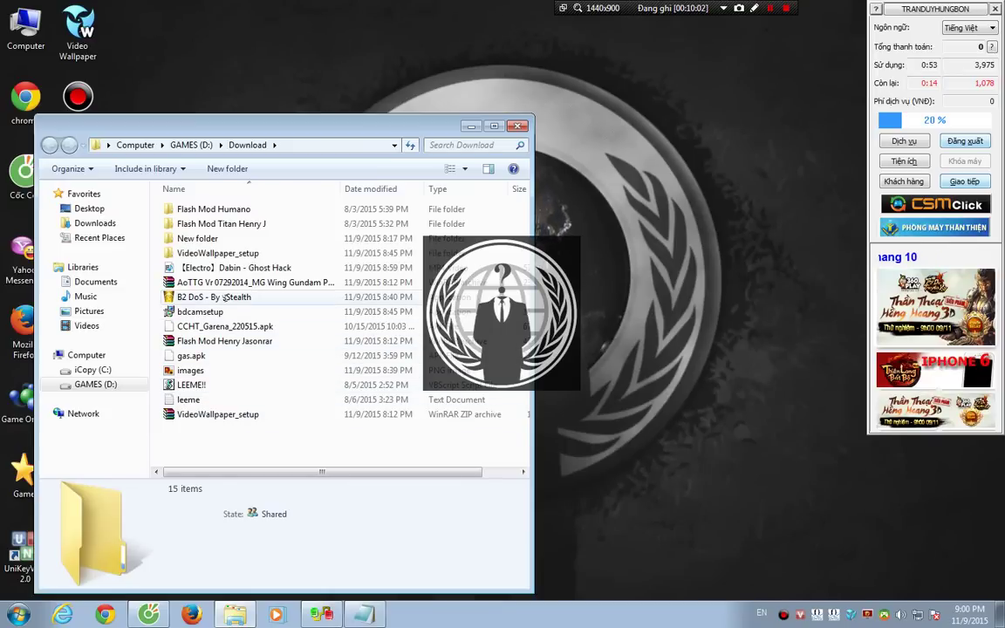
Step: Move the Dabin - Ghost Hack video into New folder within Download and open that folder
{"action": "mouse_move", "coordinate": [218, 268]}
{"action": "left_mouse_down"}
{"action": "mouse_move", "coordinate": [242, 255]}
{"action": "mouse_move", "coordinate": [250, 223]}
{"action": "mouse_move", "coordinate": [205, 238]}
{"action": "left_mouse_up"}
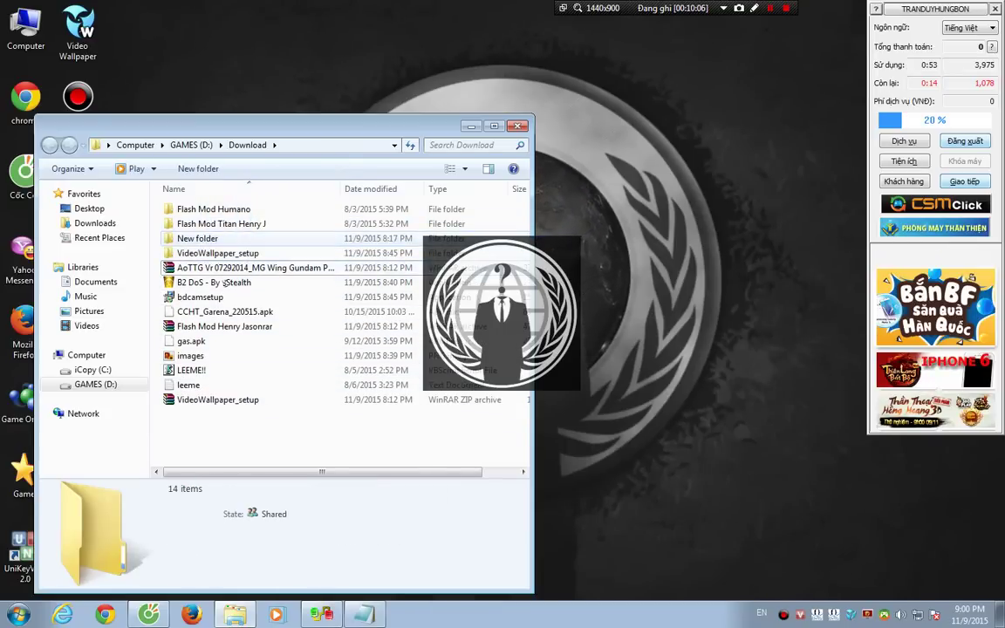
{"action": "double_click", "coordinate": [205, 238]}
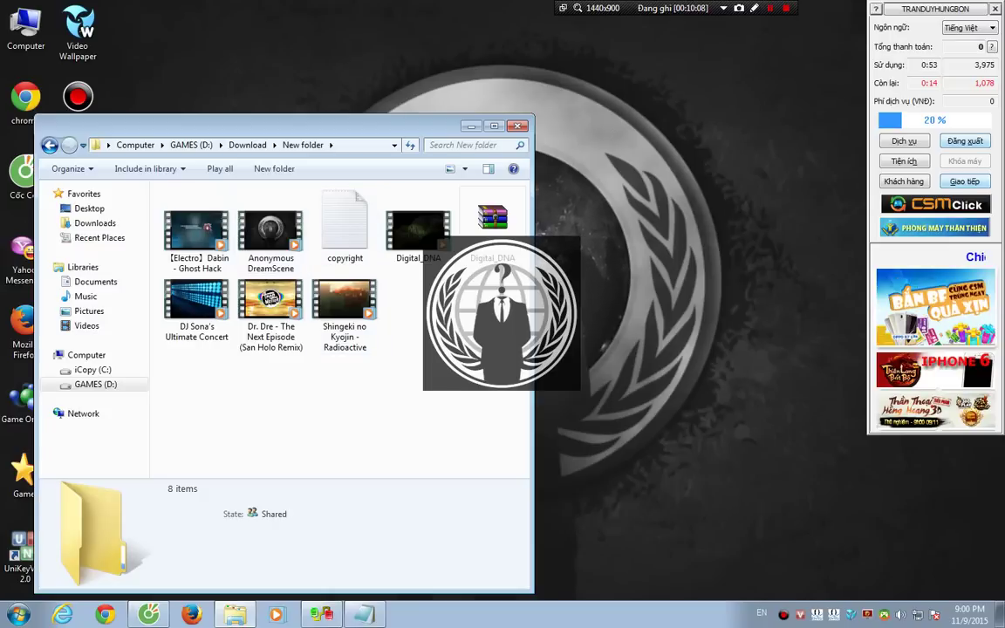
Step: Add the Notepad line "Vào thư mục chứa video mà bạn down xuống"
{"action": "key", "text": "alt+Tab"}
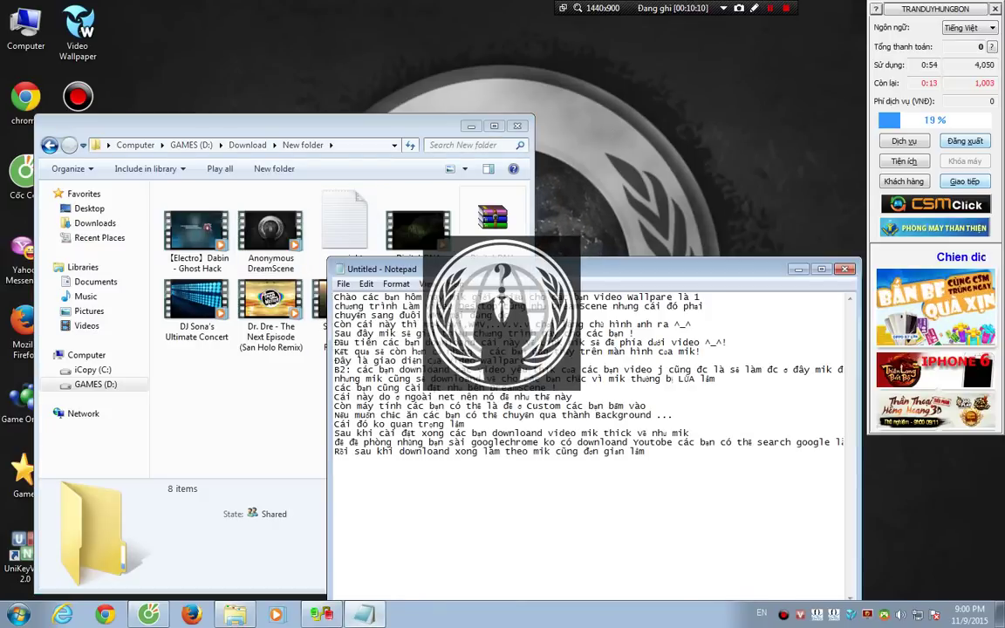
{"action": "type", "text": "hu "}
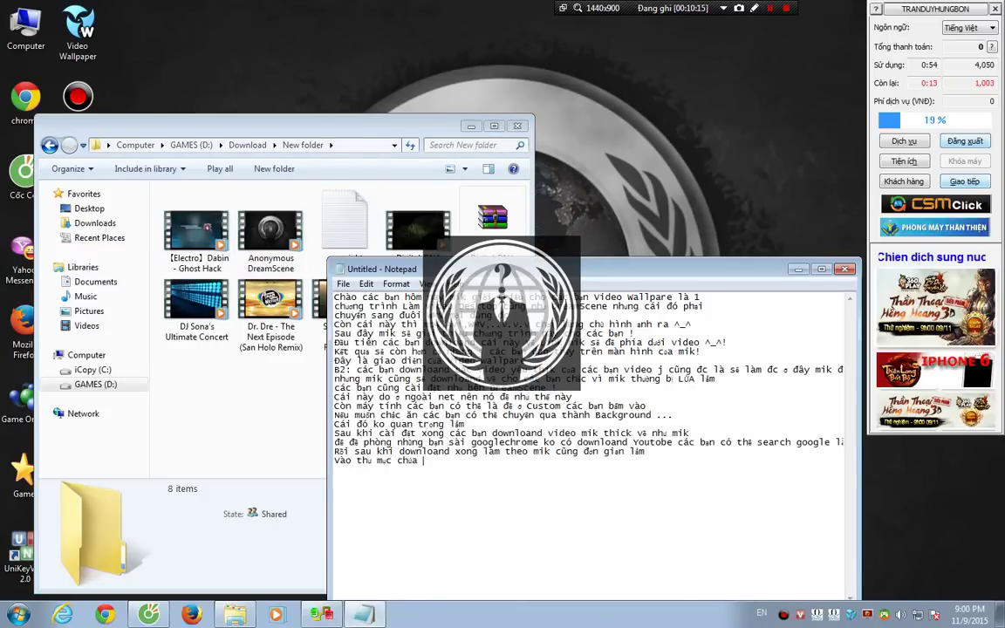
{"action": "type", "text": "mục chứa video mà bạn"}
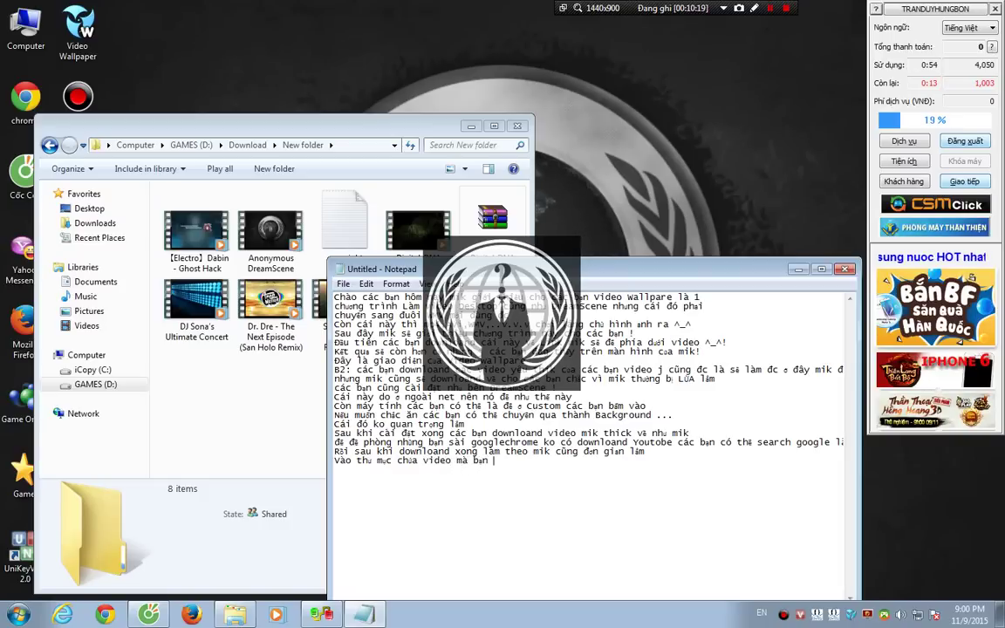
{"action": "type", "text": " down xuống"}
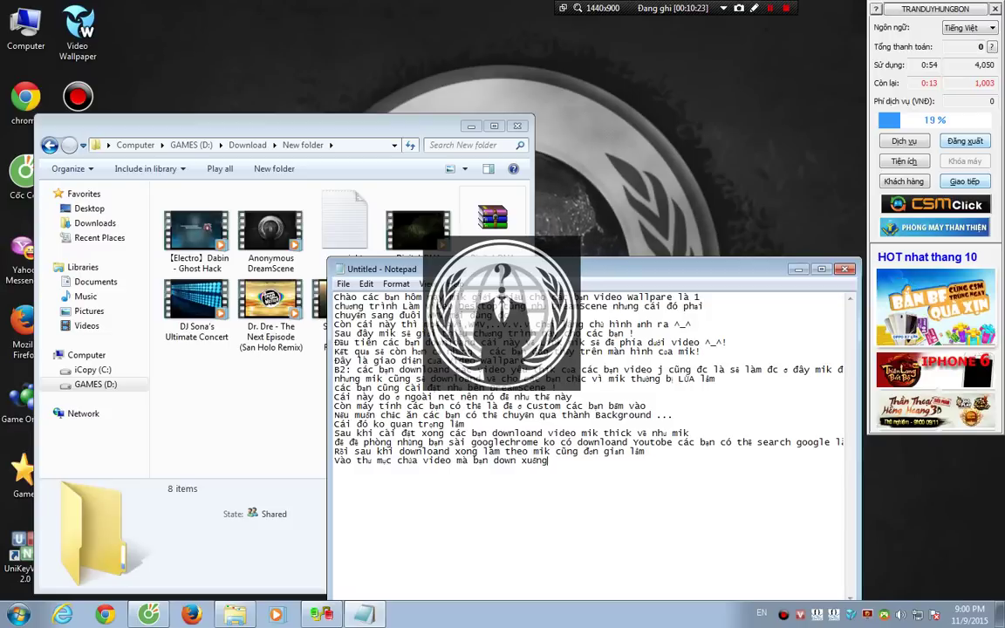
Step: Select the Dabin - Ghost Hack video in the folder, minimize the folder window and open Video Wallpaper's main window
{"action": "key", "text": "alt+Tab"}
{"action": "left_click", "coordinate": [196, 229]}
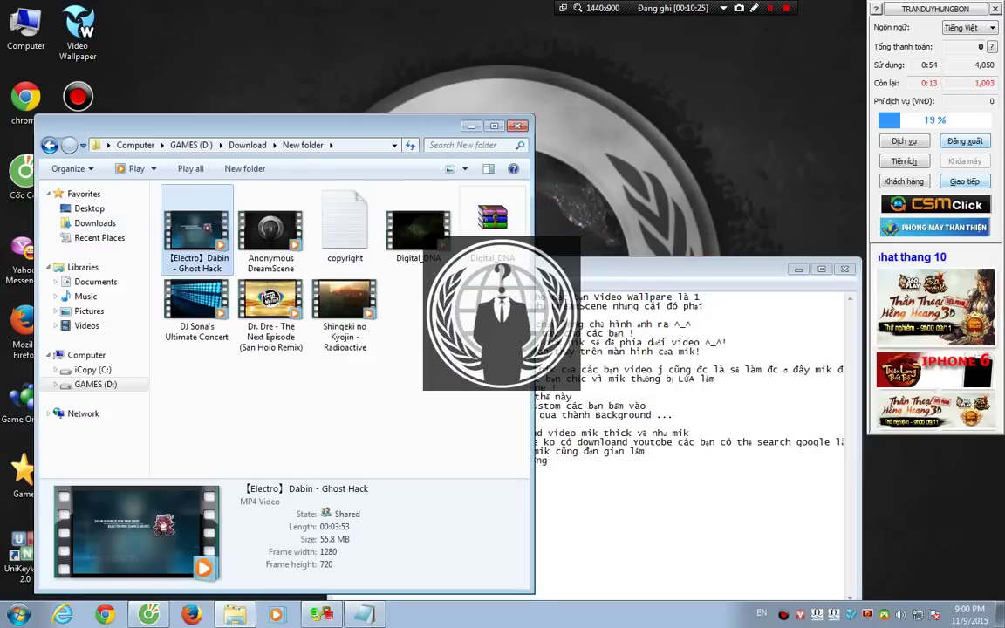
{"action": "left_click", "coordinate": [471, 126]}
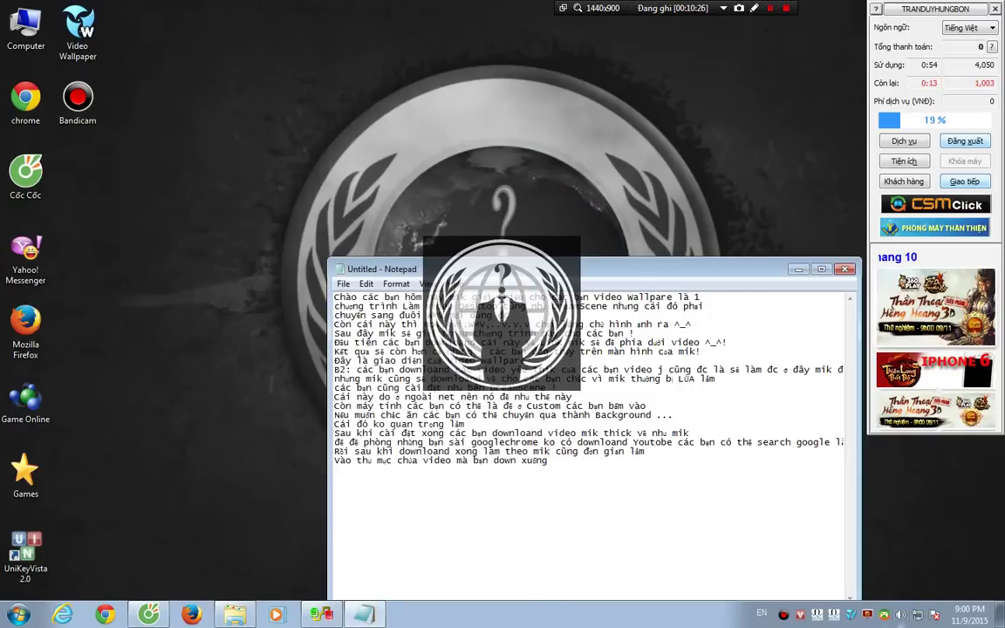
{"action": "double_click", "coordinate": [851, 615]}
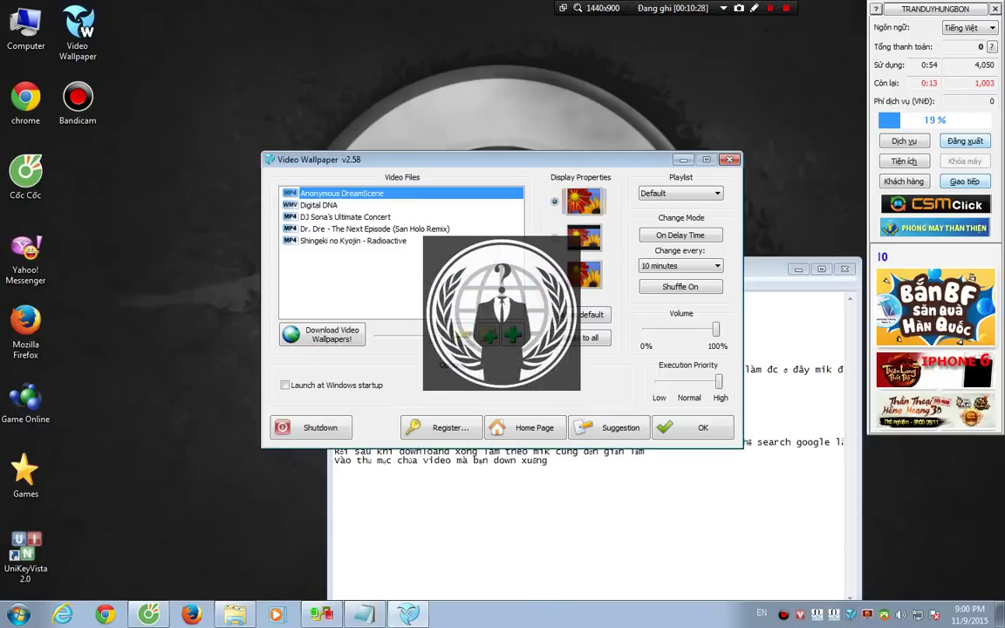
Step: Continue the Notepad line with "sau đó vào giao diện của Video Wallpare" and add the line "Và làm theo mik ^_^"
{"action": "key", "text": "alt+Tab"}
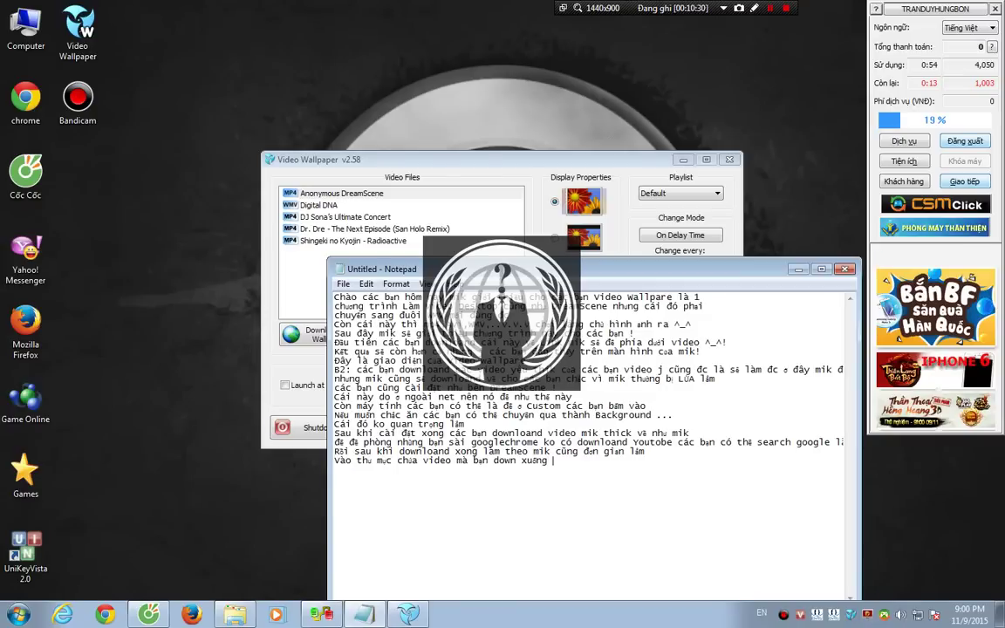
{"action": "type", "text": "đó vào giao diện của V"}
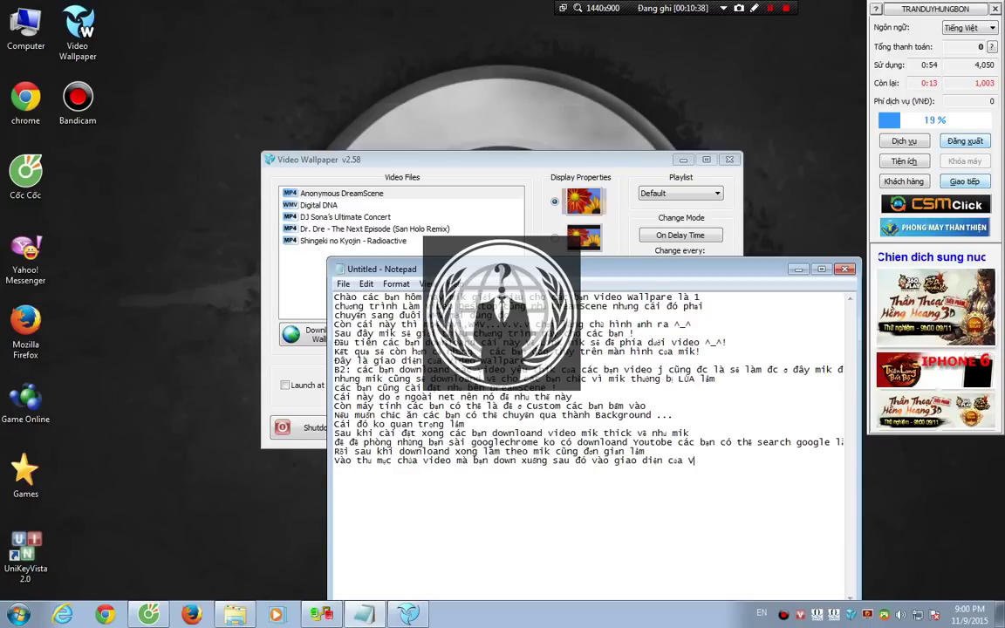
{"action": "type", "text": "llpare"}
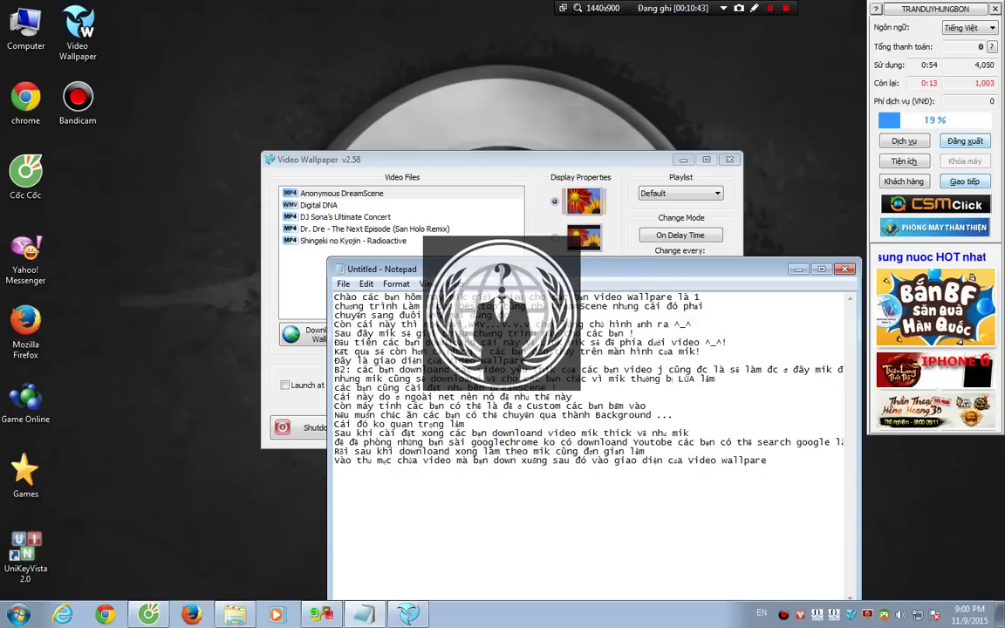
{"action": "key", "text": "alt+Tab"}
{"action": "left_click_drag", "start_coordinate": [717, 460], "coordinate": [710, 459]}
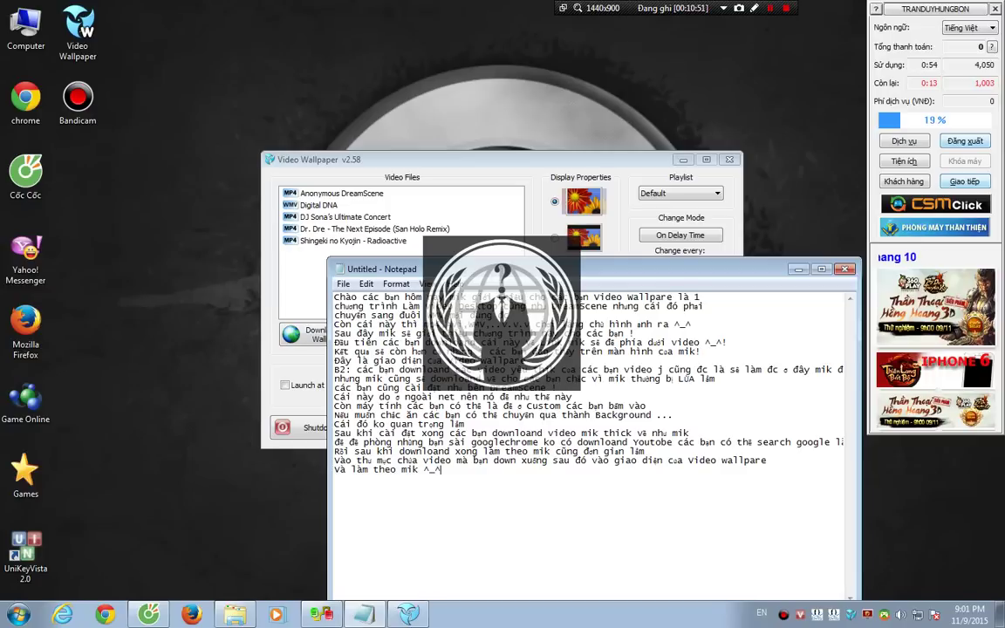
Step: Remove all the videos from Video Wallpaper's Default playlist, starting with Shingeki no Kyojin - Radioactive
{"action": "key", "text": "alt+Tab"}
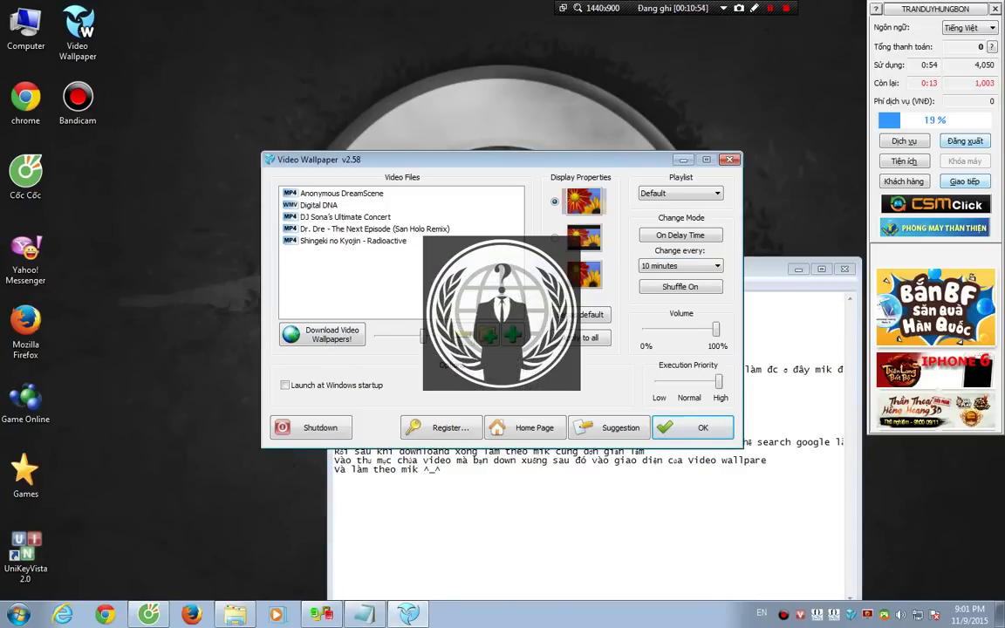
{"action": "left_click", "coordinate": [352, 241]}
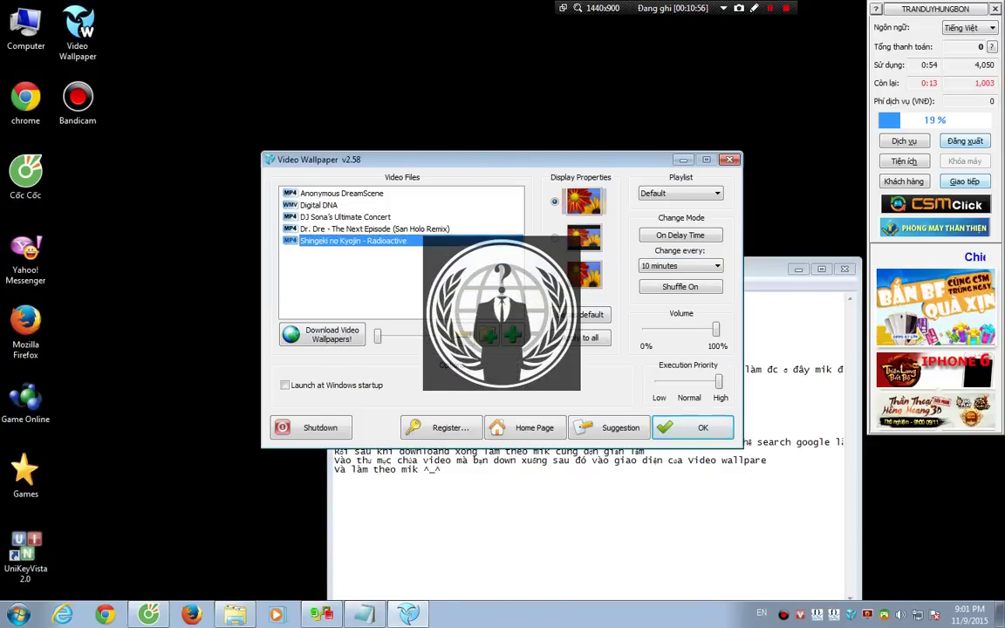
{"action": "left_click", "coordinate": [375, 229], "text": "shift"}
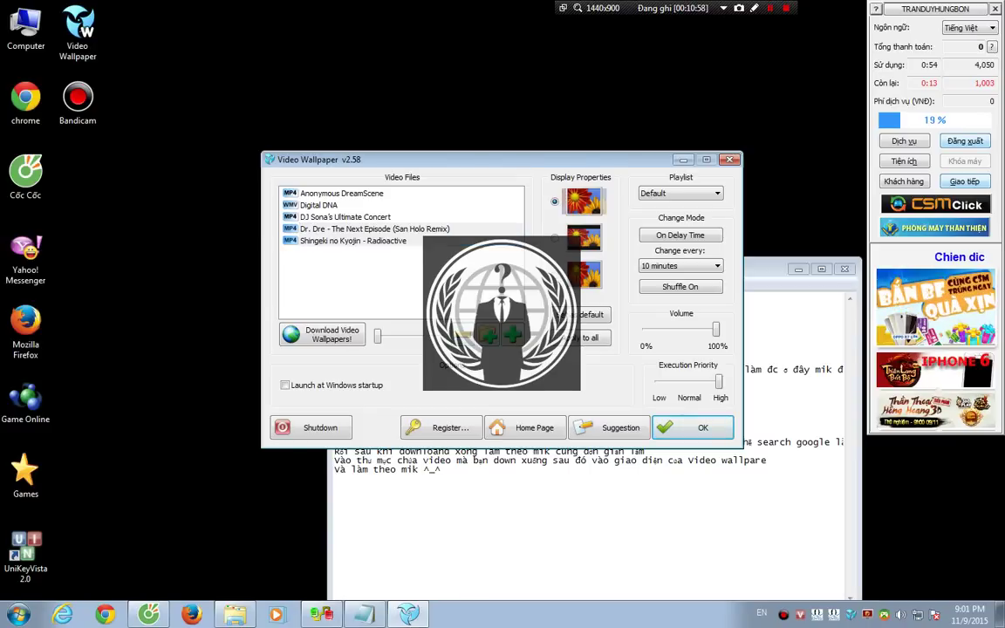
{"action": "key", "text": "Delete"}
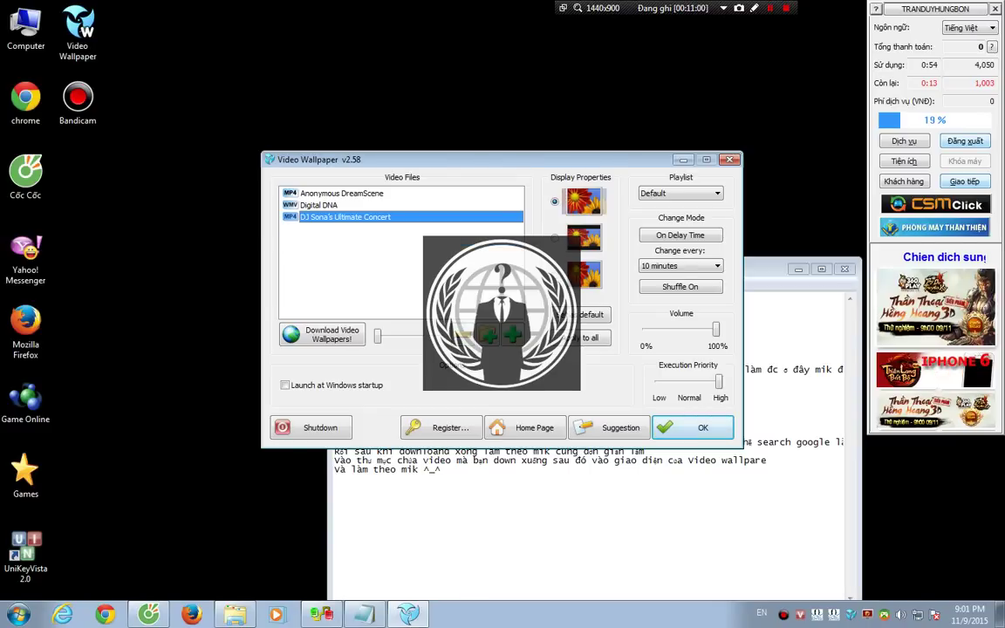
{"action": "key", "text": "Delete"}
{"action": "key", "text": "Delete"}
{"action": "key", "text": "Delete"}
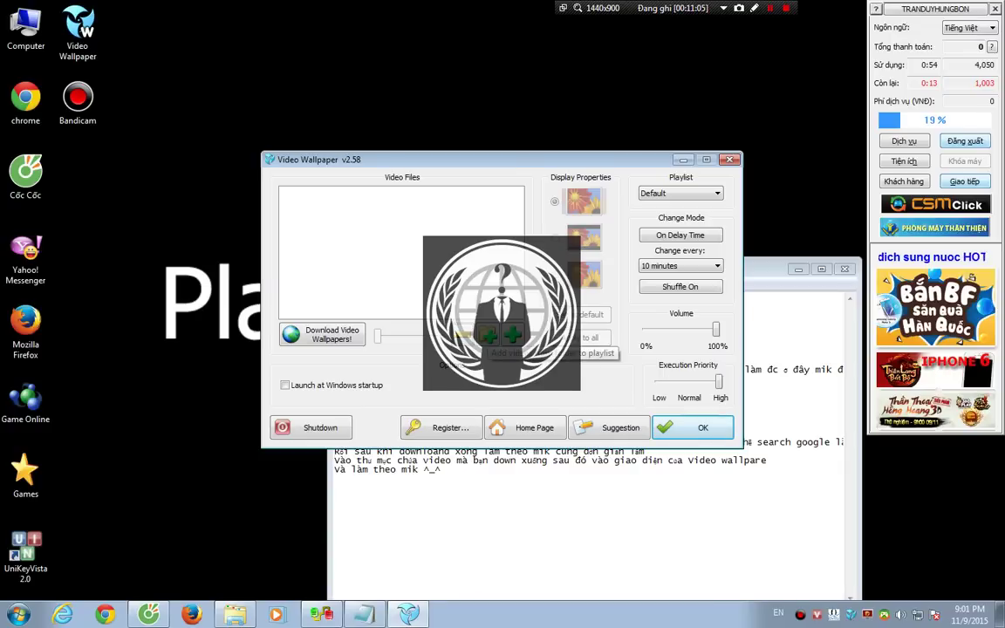
Step: Add the videos from New folder inside Download on GAMES (D:) to the Video Wallpaper playlist
{"action": "left_click", "coordinate": [488, 335]}
{"action": "left_click", "coordinate": [575, 393]}
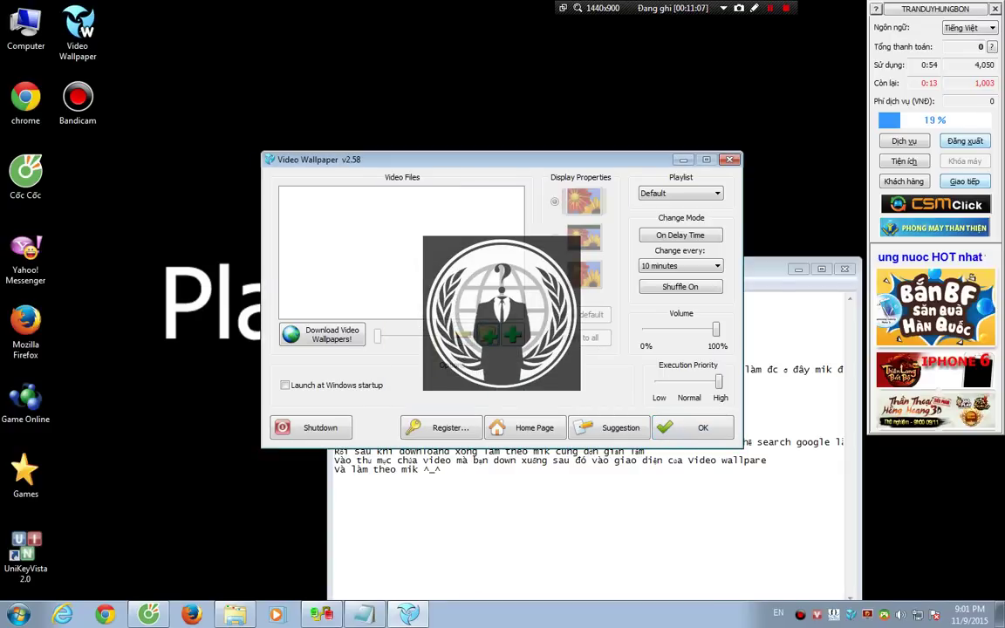
{"action": "left_click", "coordinate": [490, 335]}
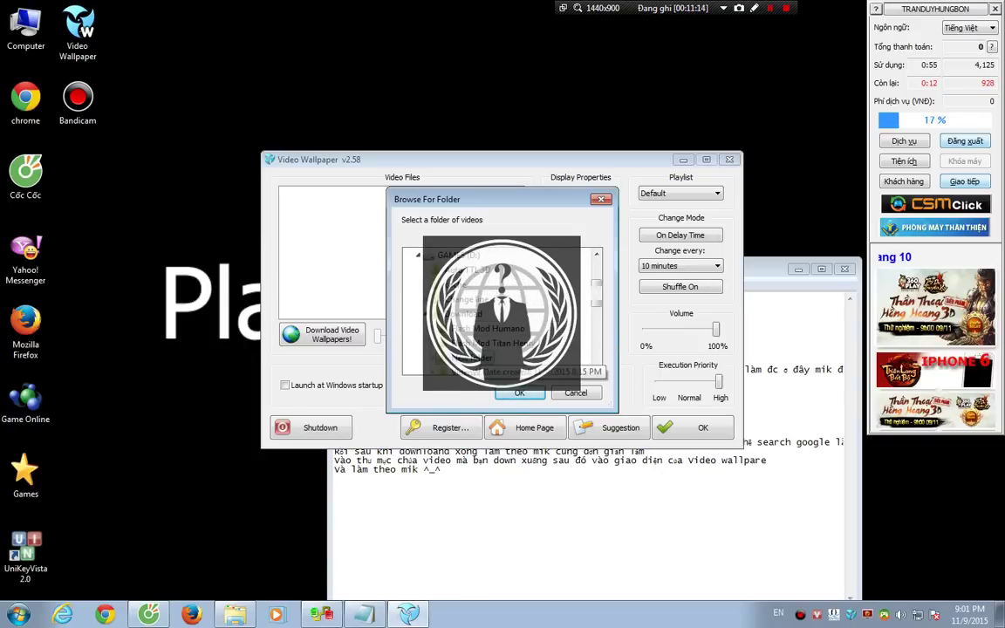
{"action": "left_click", "coordinate": [471, 358]}
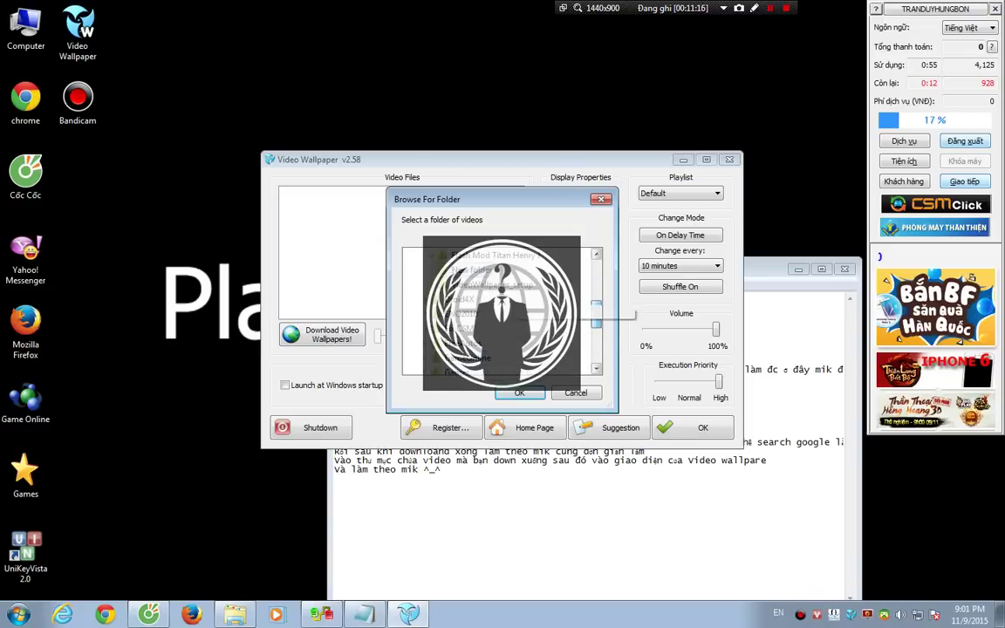
{"action": "scroll", "coordinate": [497, 310], "scroll_direction": "down", "scroll_amount": 2}
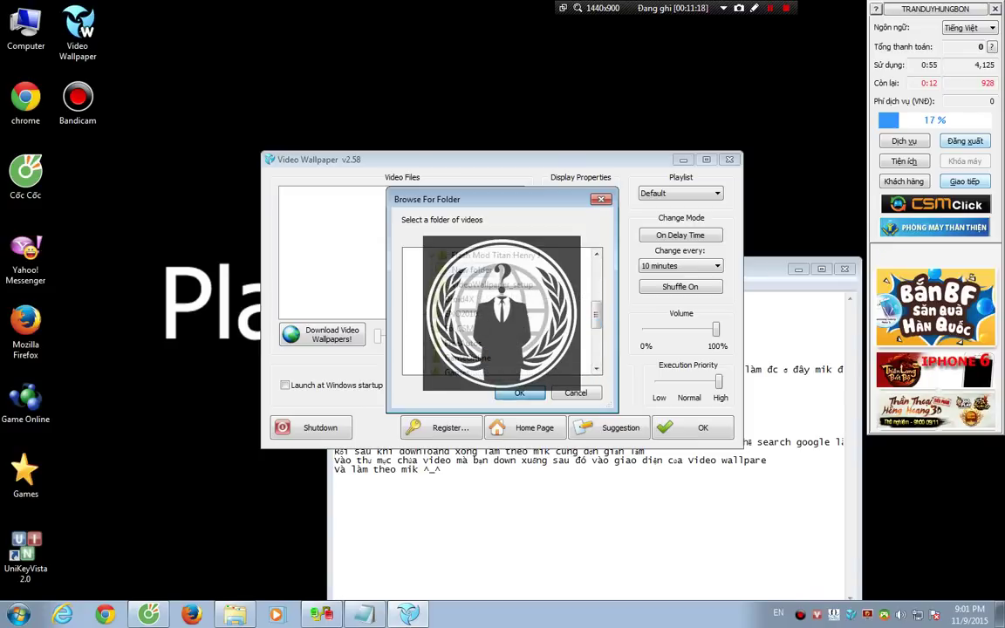
{"action": "left_click", "coordinate": [519, 393]}
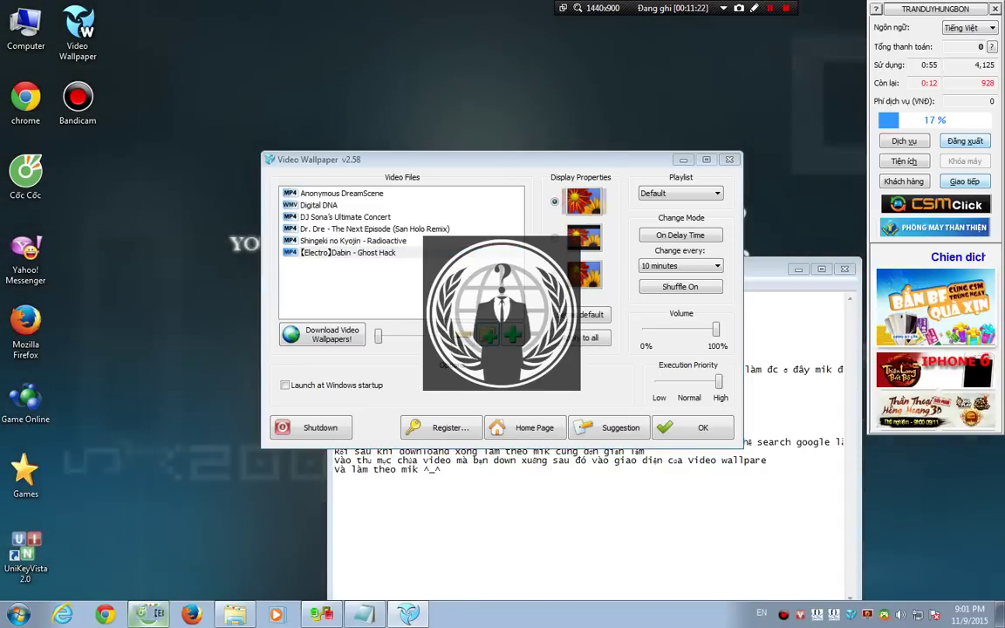
Step: Check the playing YouTube tab in the Cốc Cốc browser and return to Video Wallpaper
{"action": "left_click", "coordinate": [149, 614]}
{"action": "left_click", "coordinate": [276, 9]}
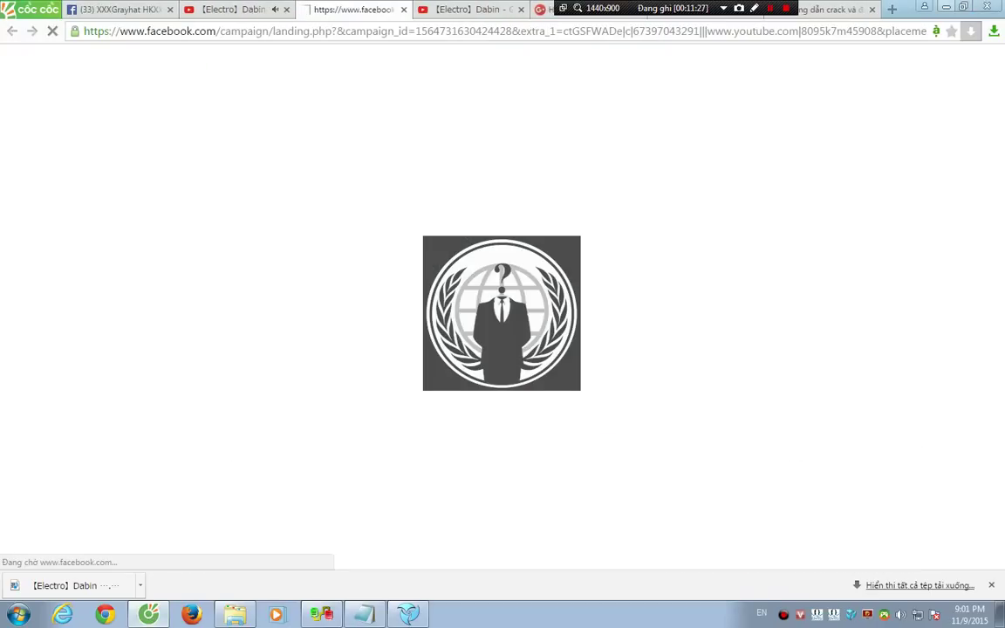
{"action": "key", "text": "alt+Tab"}
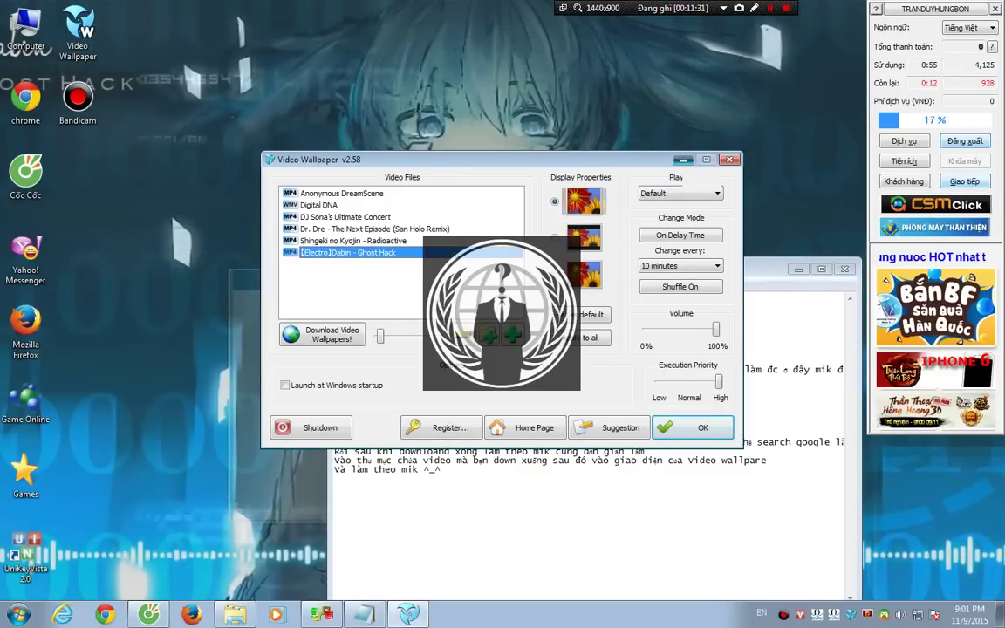
Step: Minimize Video Wallpaper and move the Notepad window aside to uncover the desktop wallpaper
{"action": "left_click", "coordinate": [682, 160]}
{"action": "left_click_drag", "start_coordinate": [610, 292], "coordinate": [954, 177]}
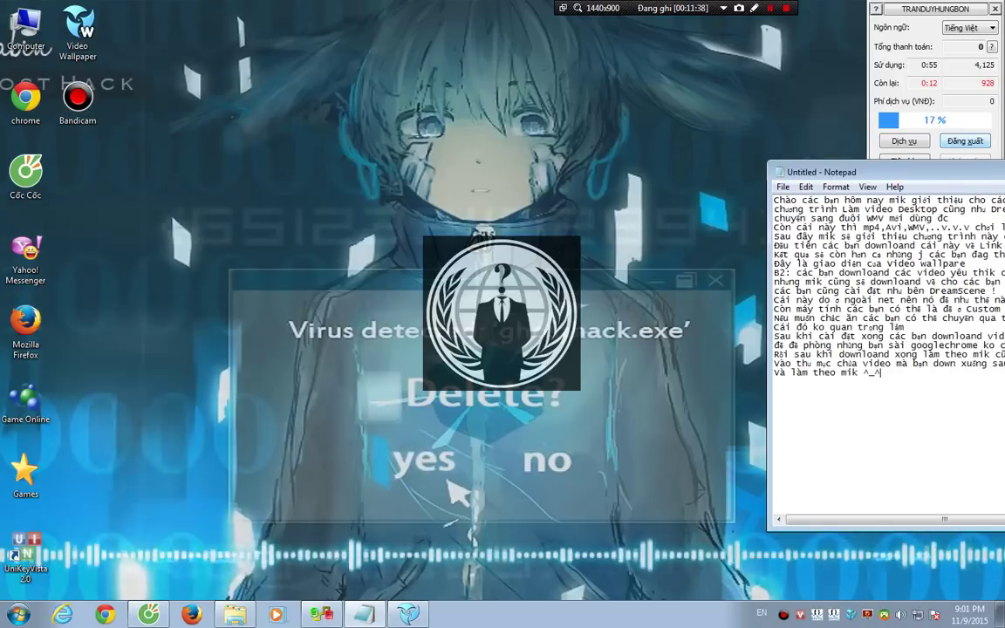
{"action": "left_click_drag", "start_coordinate": [954, 172], "coordinate": [666, 244]}
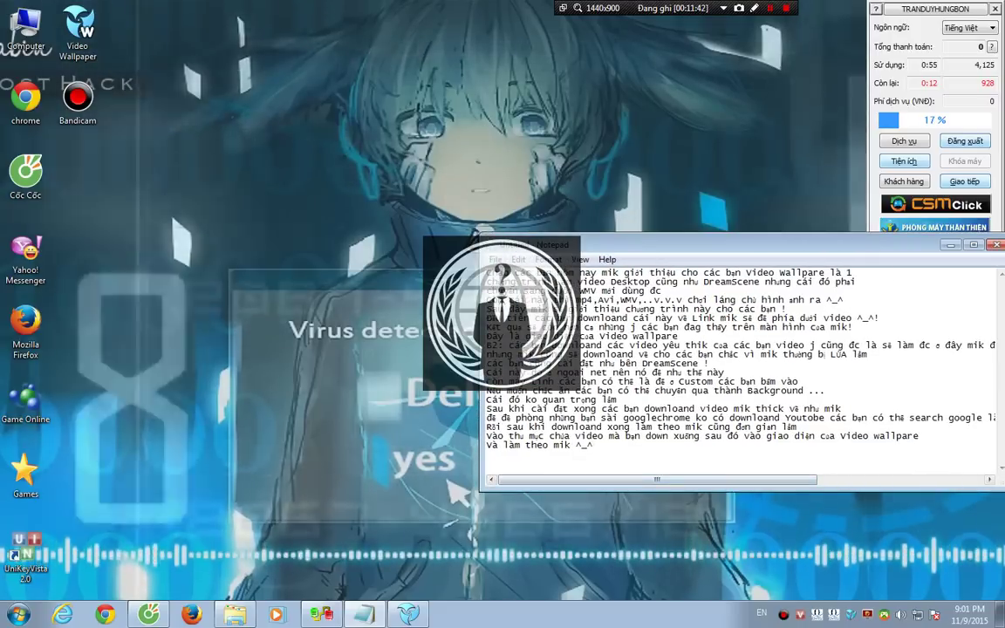
Step: Add the Notepad line "Đây kết quả của các bạn sau khi làm đây"
{"action": "key", "text": "Return"}
{"action": "type", "text": "D"}
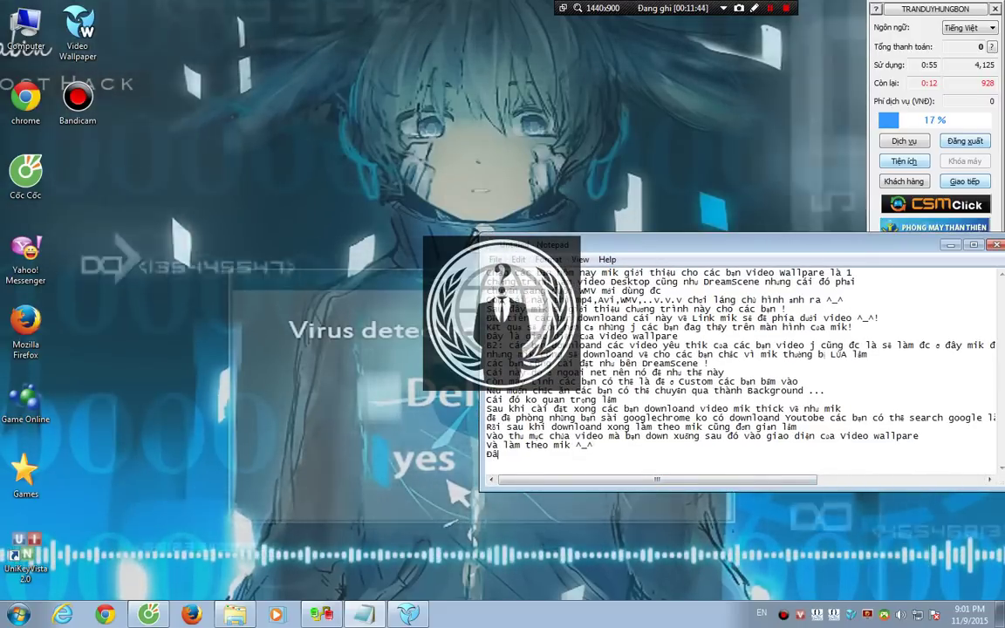
{"action": "type", "text": "ây"}
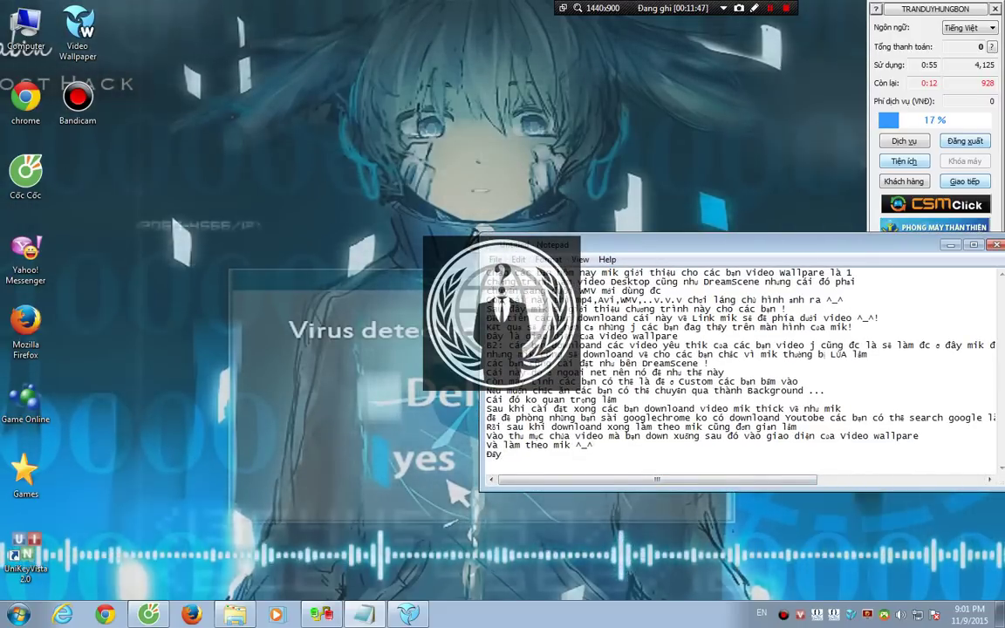
{"action": "type", "text": " ke"}
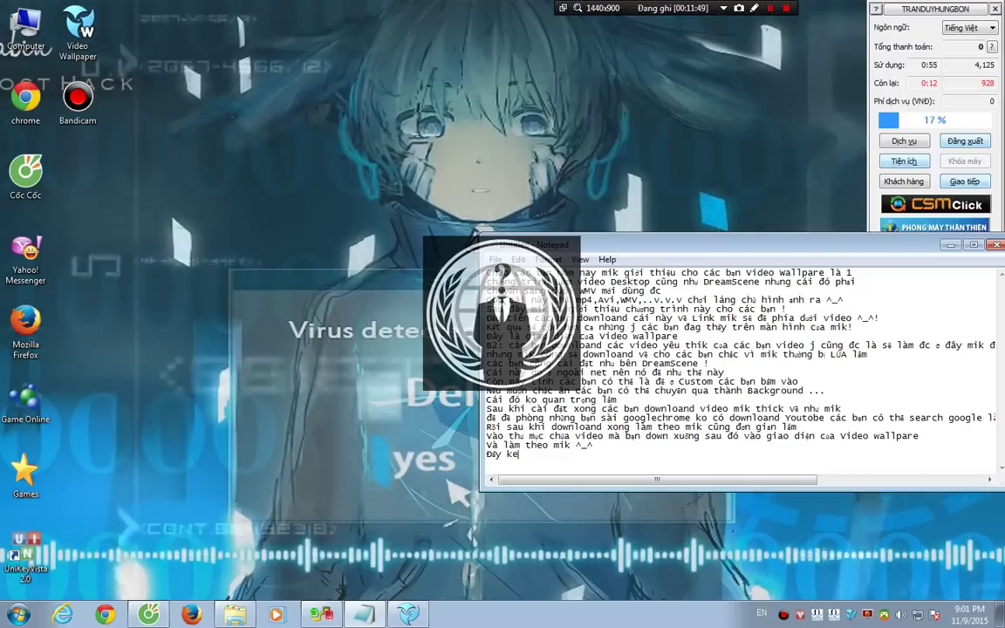
{"action": "type", "text": "t quả"}
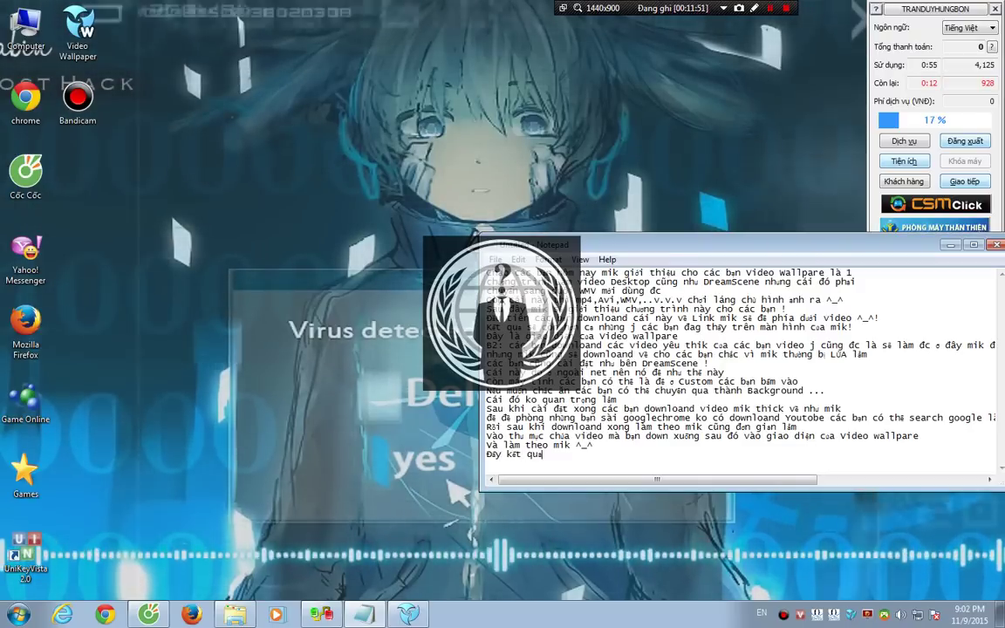
{"action": "type", "text": " cuả các bạn"}
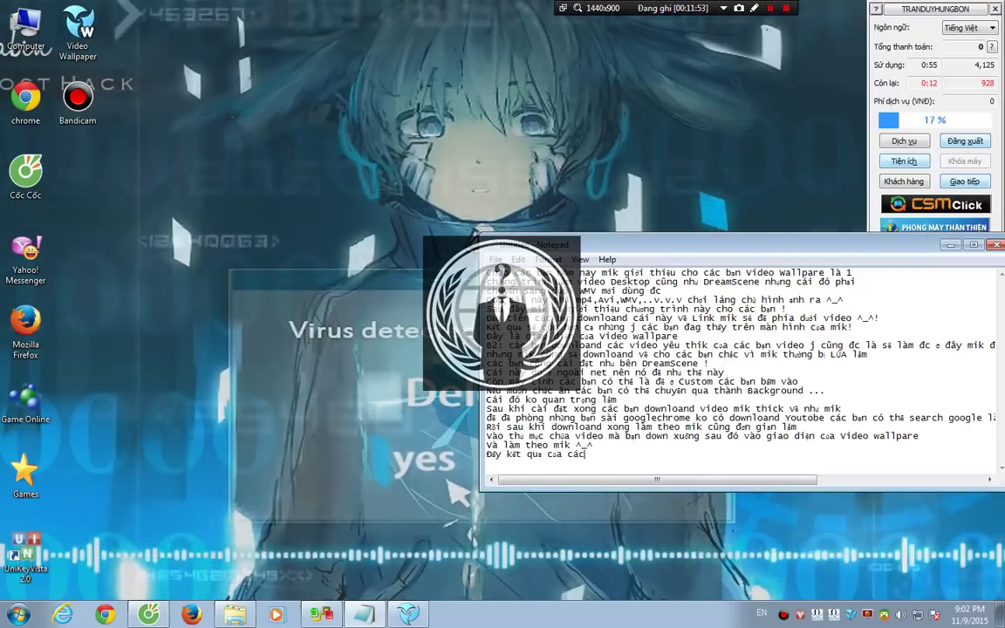
{"action": "type", "text": " sau "}
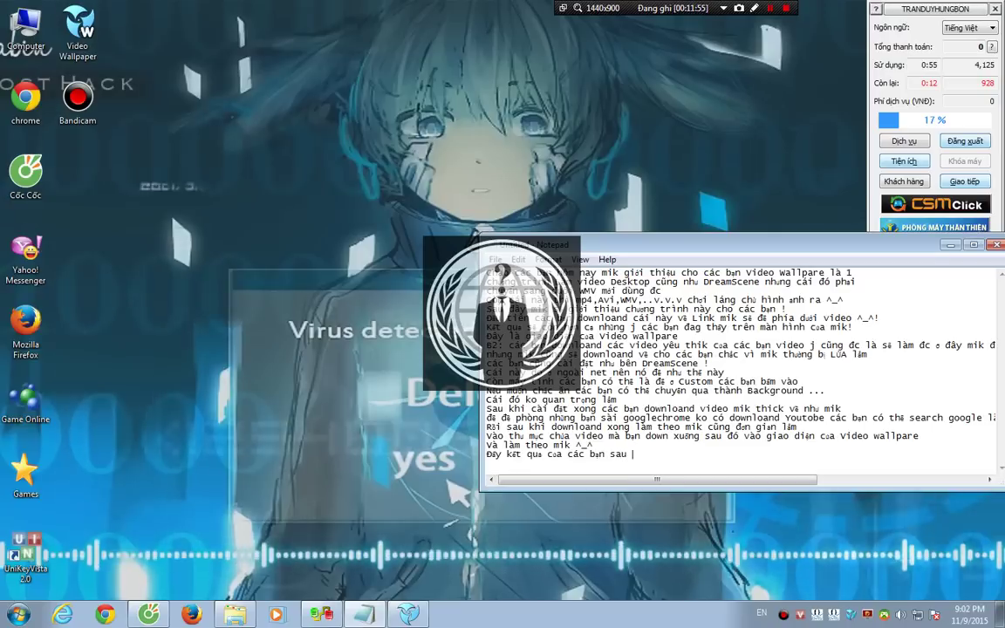
{"action": "type", "text": "khi lam đâu"}
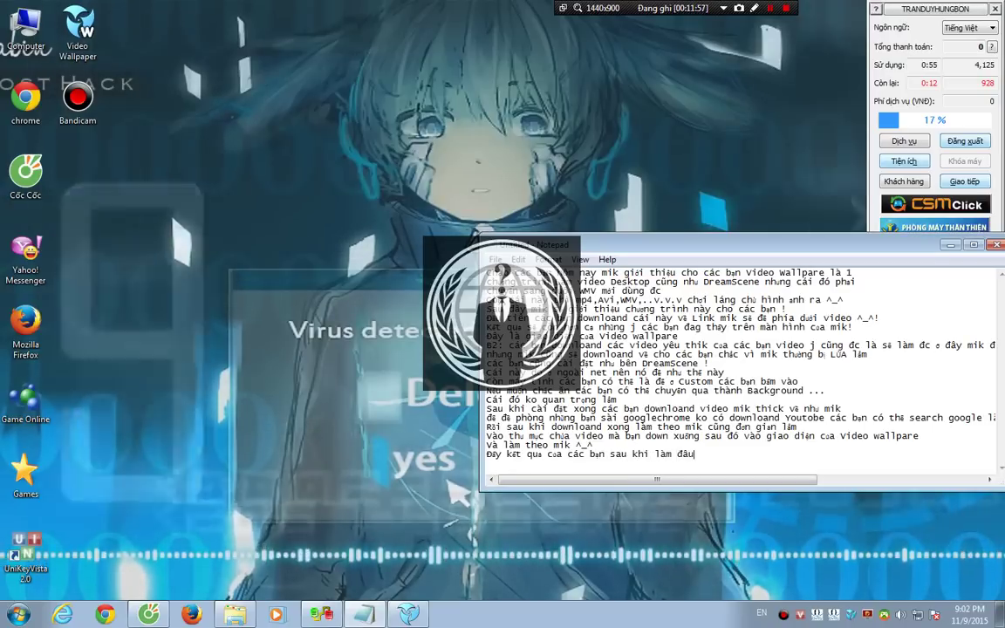
{"action": "key", "text": "BackSpace"}
{"action": "type", "text": "y"}
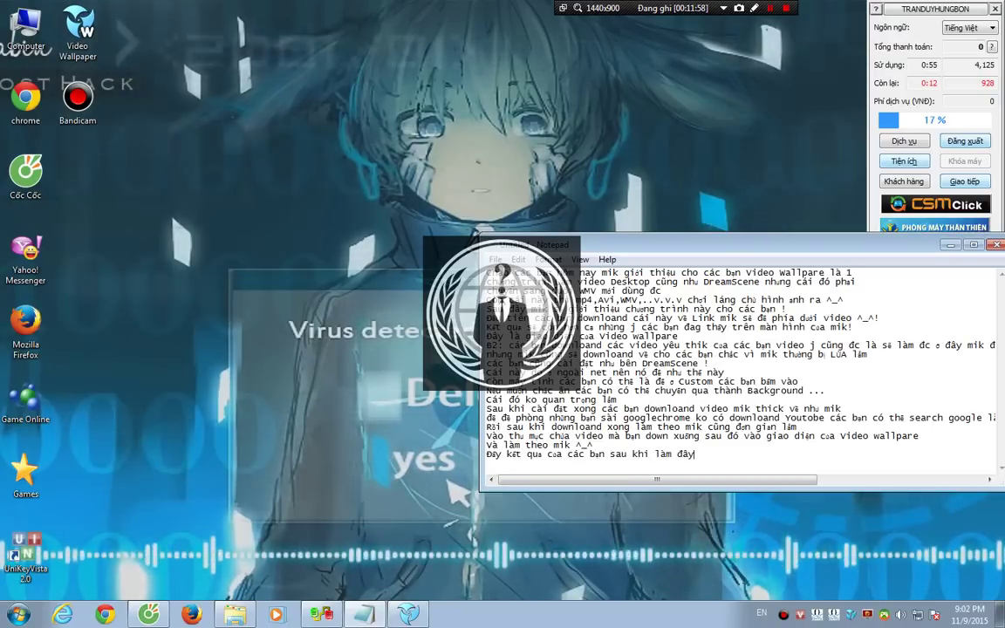
Step: Add the Notepad line "rất đơn giản và rất độc đáo đúng ko" below the sentence about the result
{"action": "key", "text": "Return"}
{"action": "type", "text": "ra"}
{"action": "key", "text": "BackSpace"}
{"action": "type", "text": "ất "}
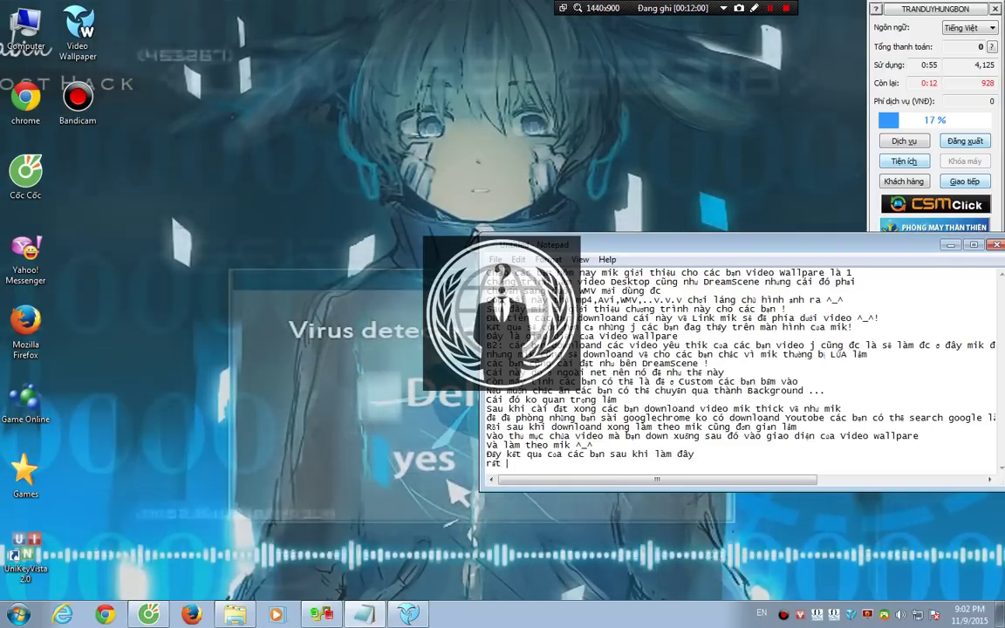
{"action": "type", "text": "đơn gi"}
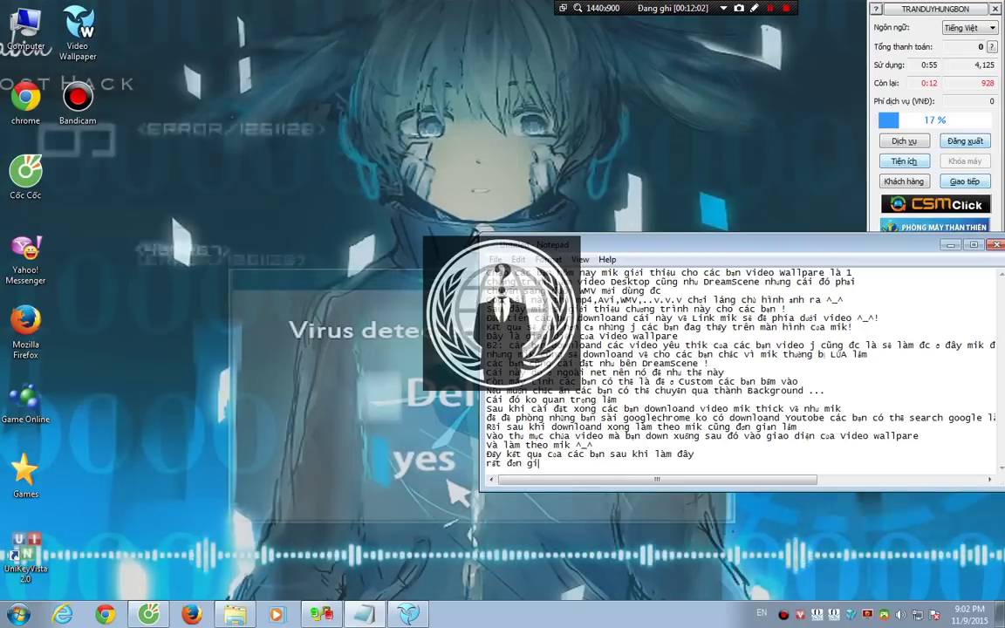
{"action": "type", "text": "ản và"}
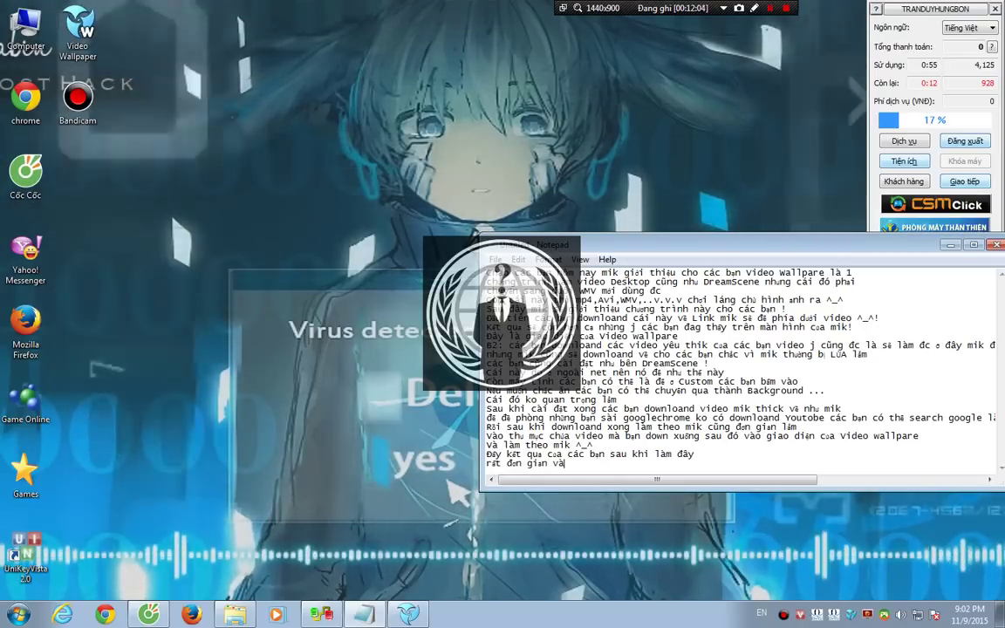
{"action": "type", "text": " rất "}
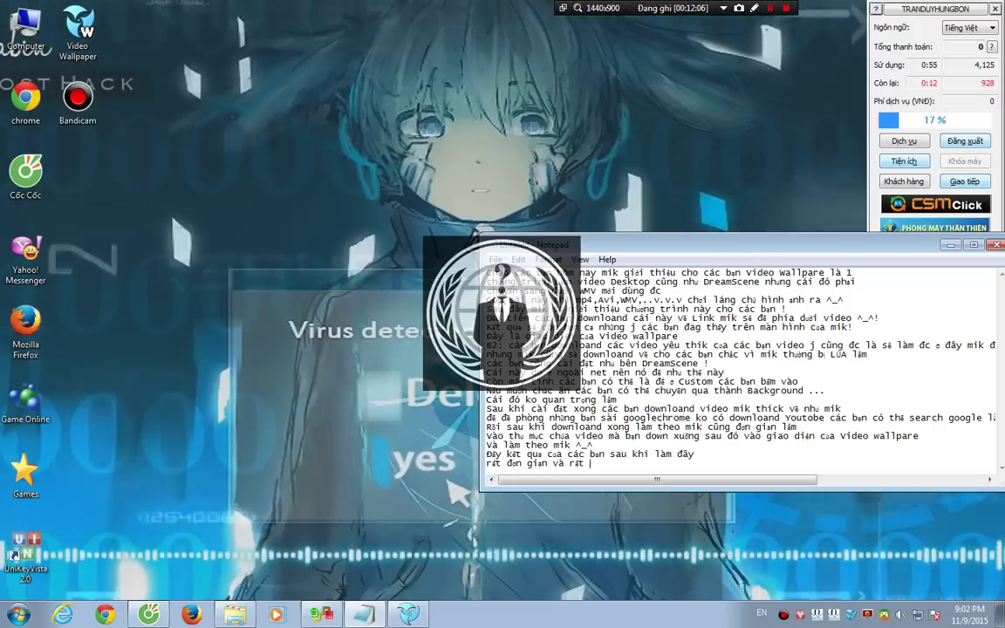
{"action": "type", "text": "độc đáo "}
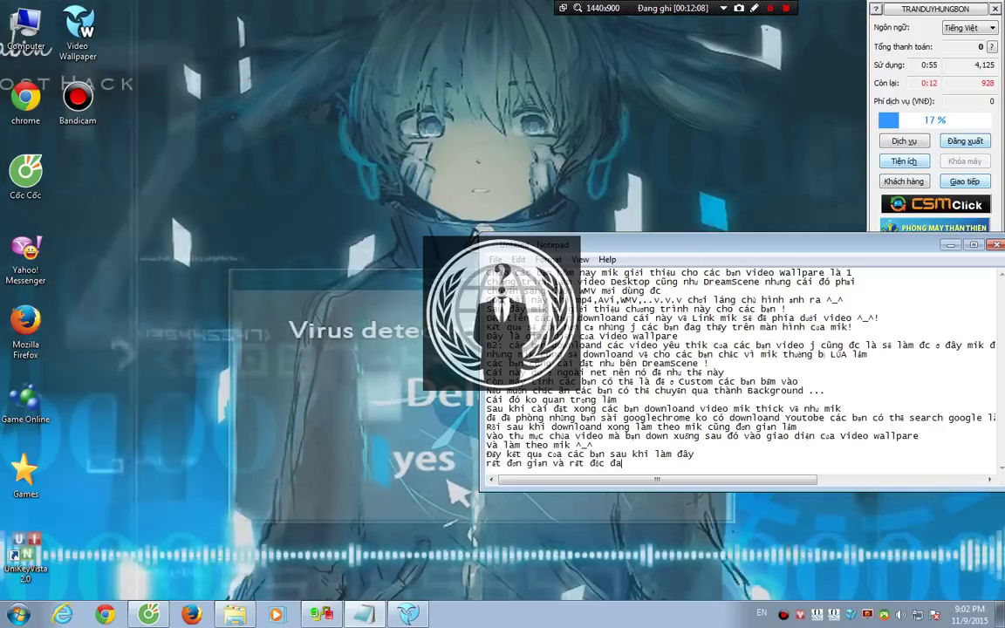
{"action": "type", "text": "đúng ko"}
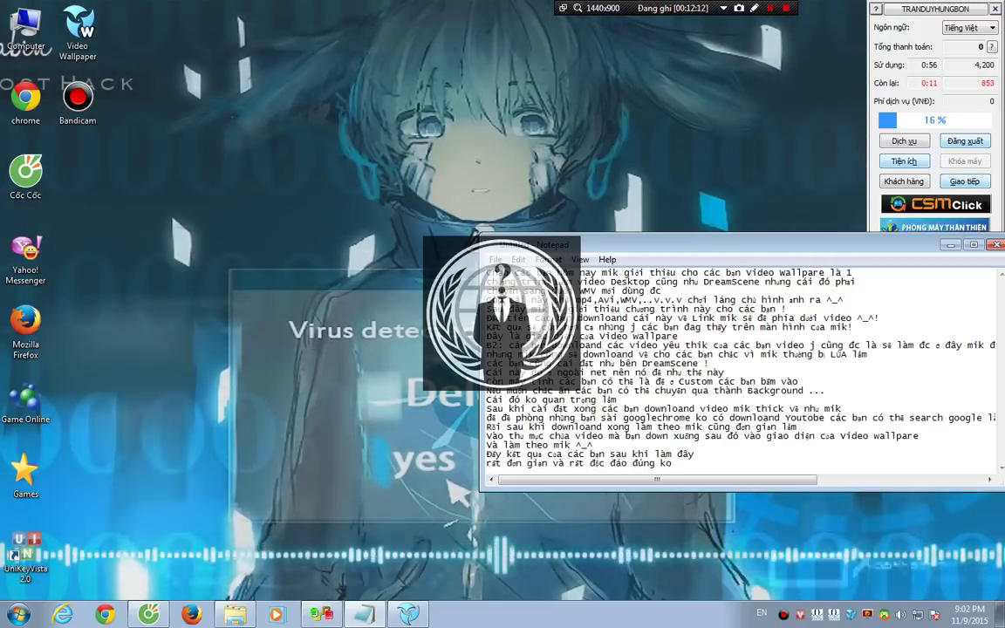
Step: Add the Notepad line "Sau đây mik giới thiệu thêm mấy cái video nữa"
{"action": "key", "text": "Return"}
{"action": "type", "text": "H"}
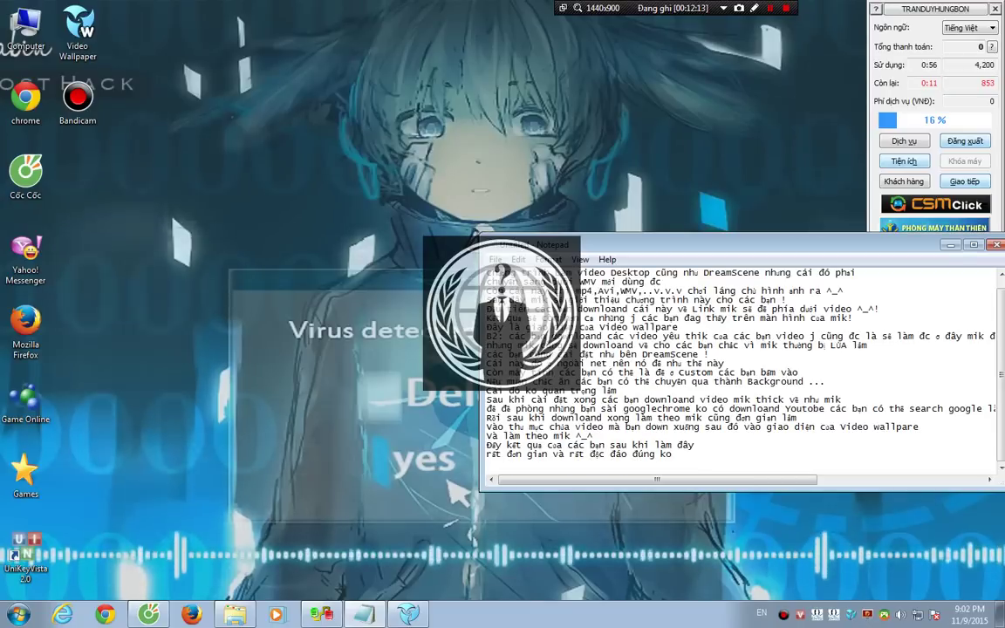
{"action": "key", "text": "BackSpace"}
{"action": "key", "text": "BackSpace"}
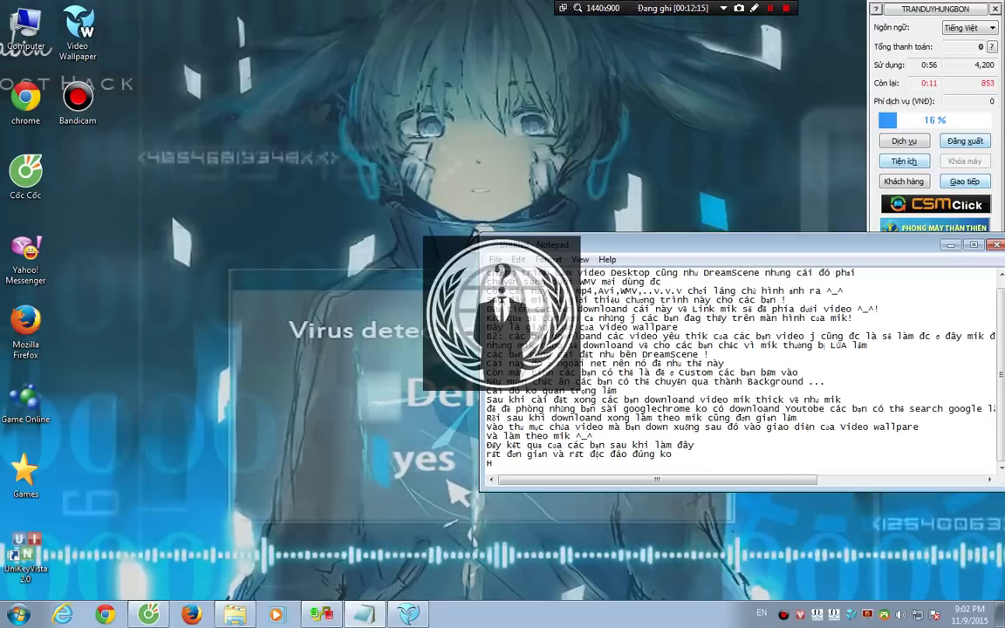
{"action": "key", "text": "Return"}
{"action": "type", "text": "Sau đ"}
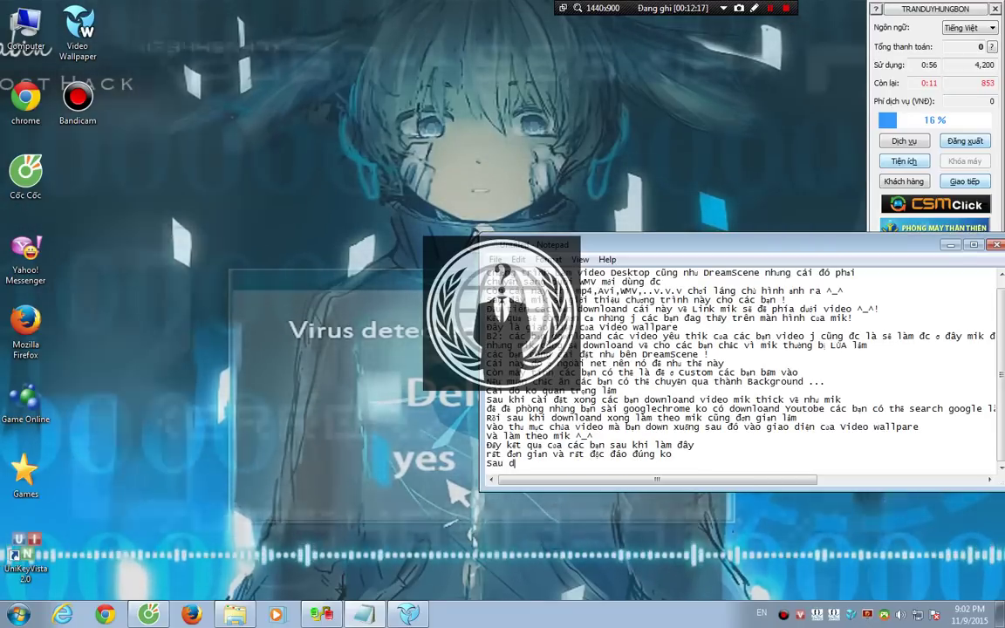
{"action": "type", "text": "ây mik "}
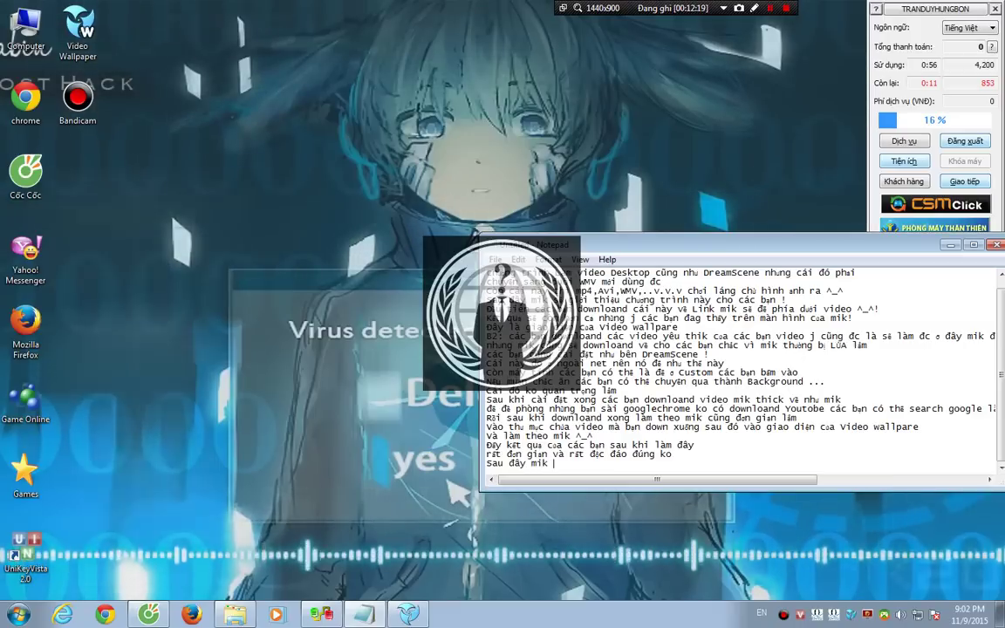
{"action": "type", "text": "gioới thiệu "}
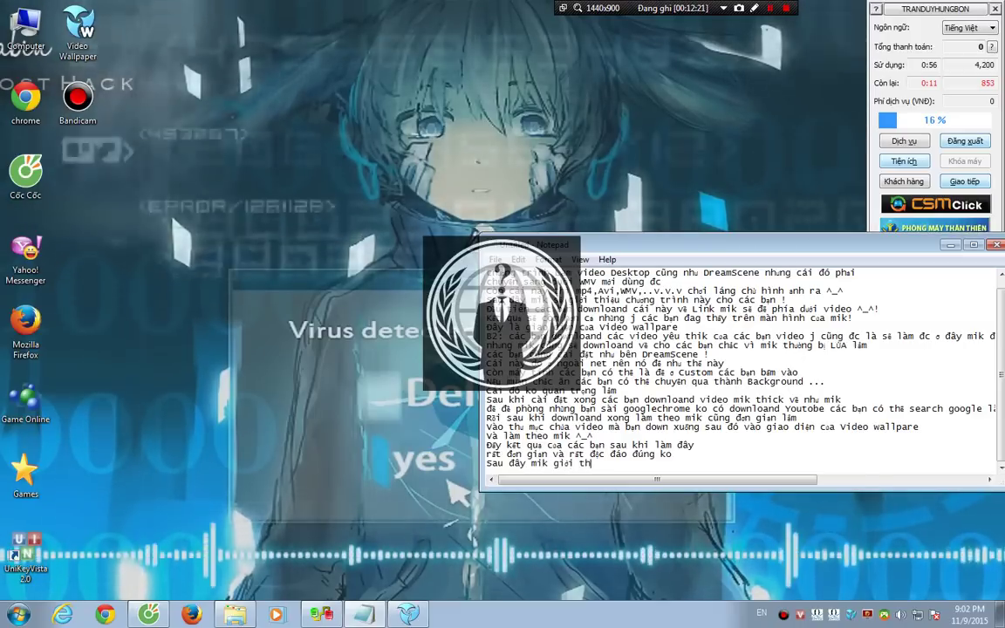
{"action": "type", "text": "thêm "}
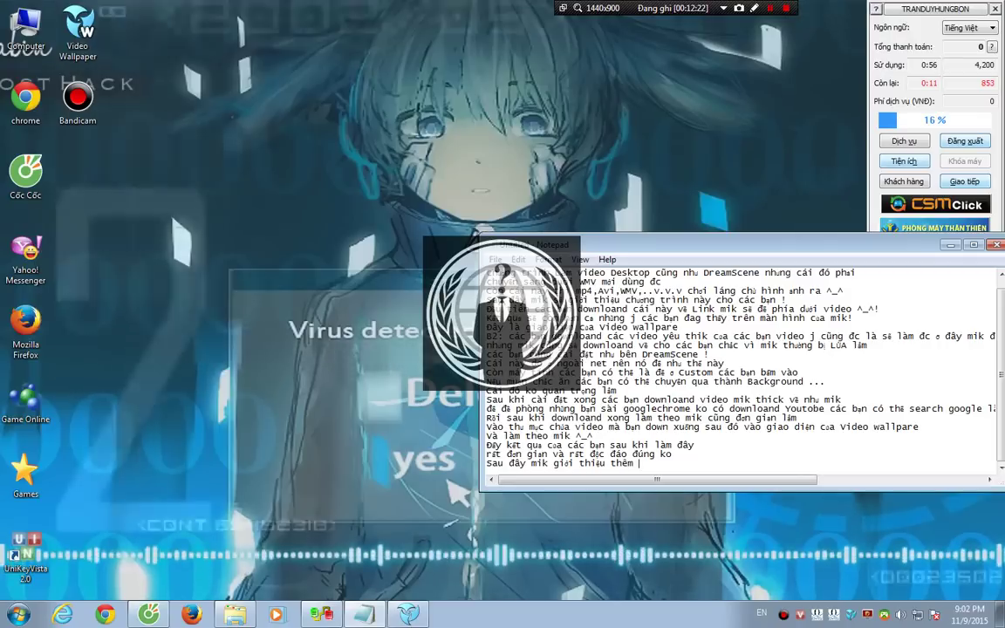
{"action": "type", "text": "mấy c"}
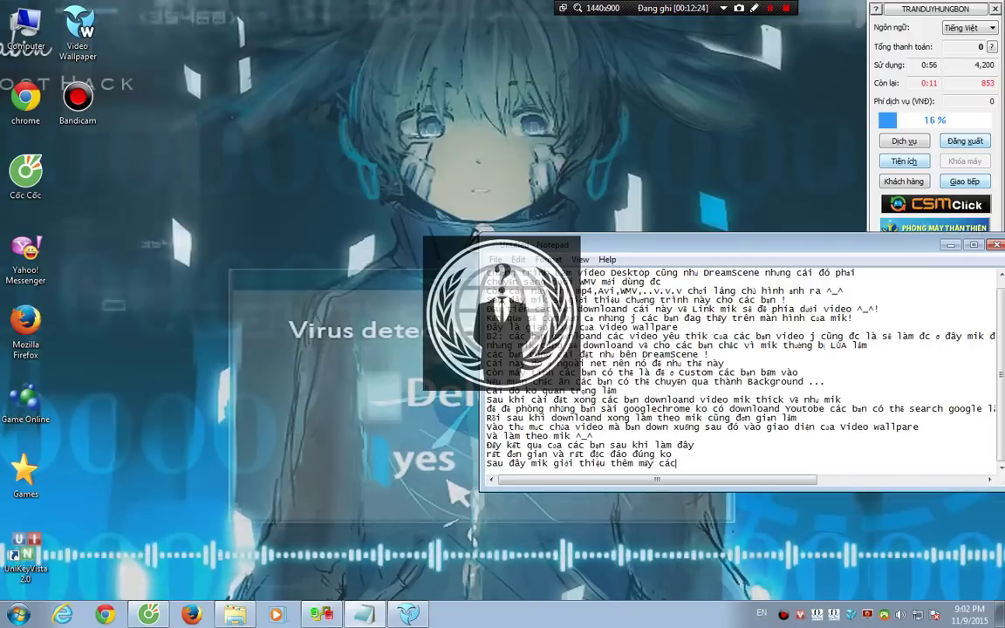
{"action": "type", "text": "ái vi"}
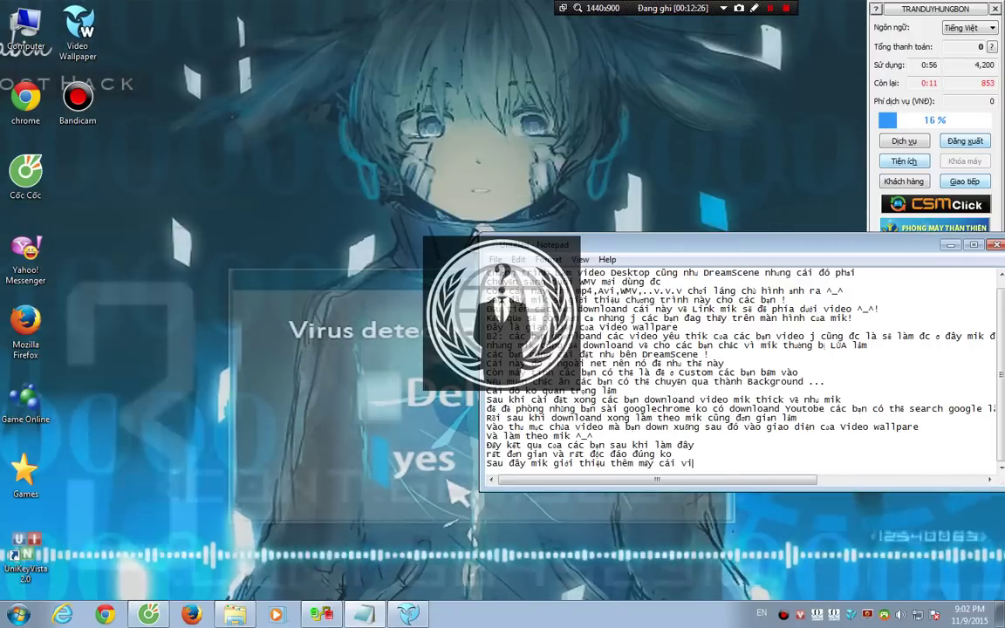
{"action": "type", "text": "deo nữa"}
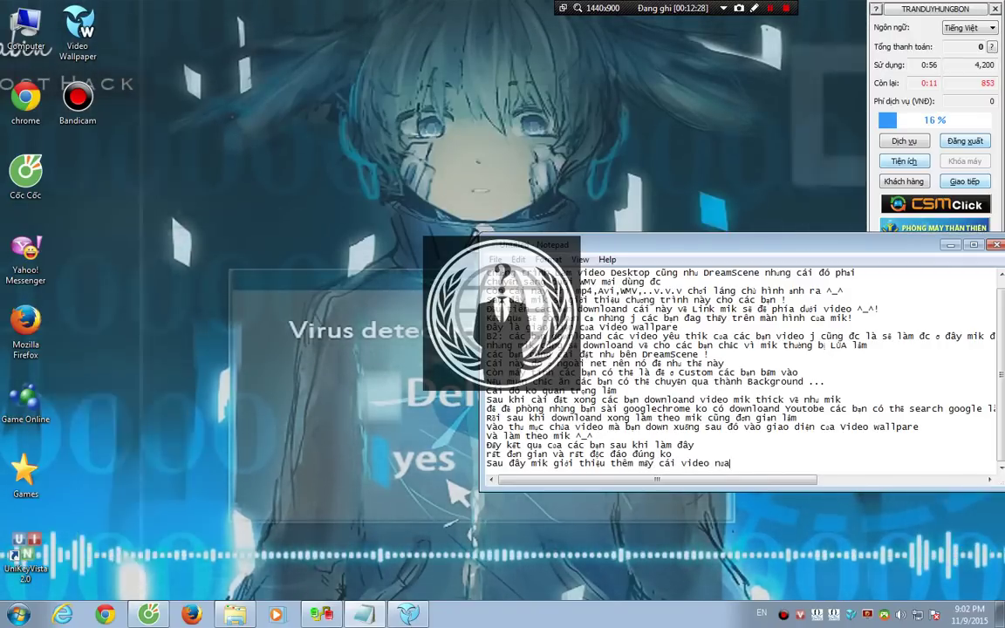
Step: Add the Notepad line "Nếu bạn nào thik video nào thì mik đưa link cho" and start a new line
{"action": "key", "text": "Return"}
{"action": "type", "text": "Nếu "}
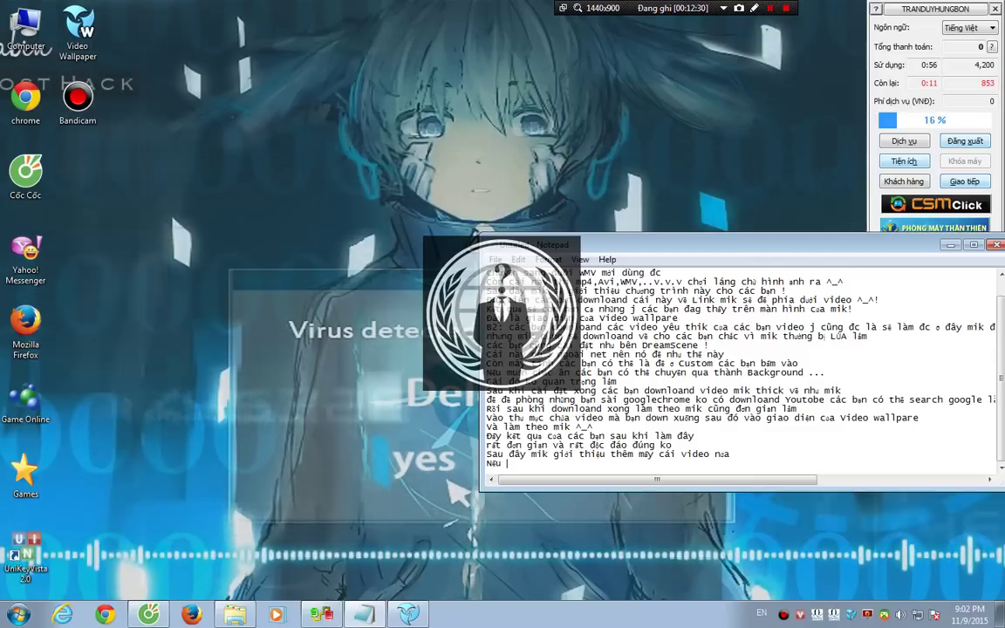
{"action": "type", "text": "bạn nào "}
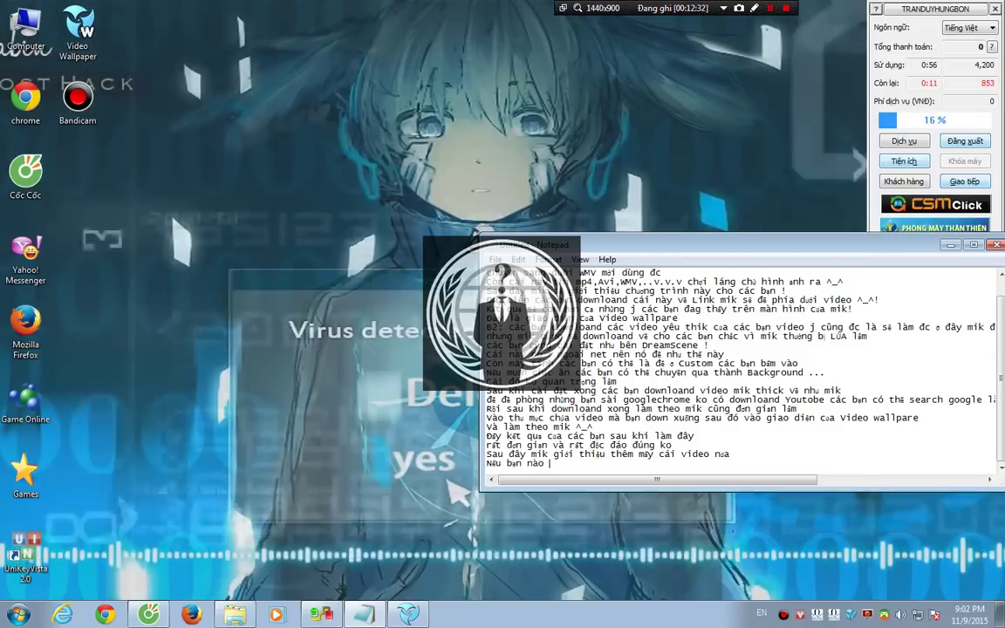
{"action": "type", "text": "thik vid"}
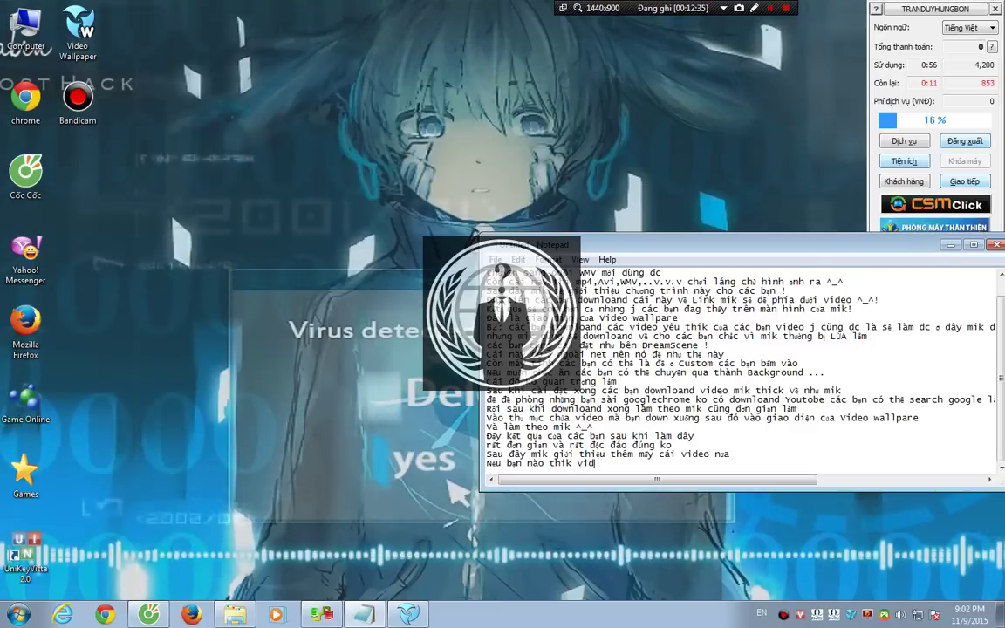
{"action": "type", "text": "eo nào thì mik đưa"}
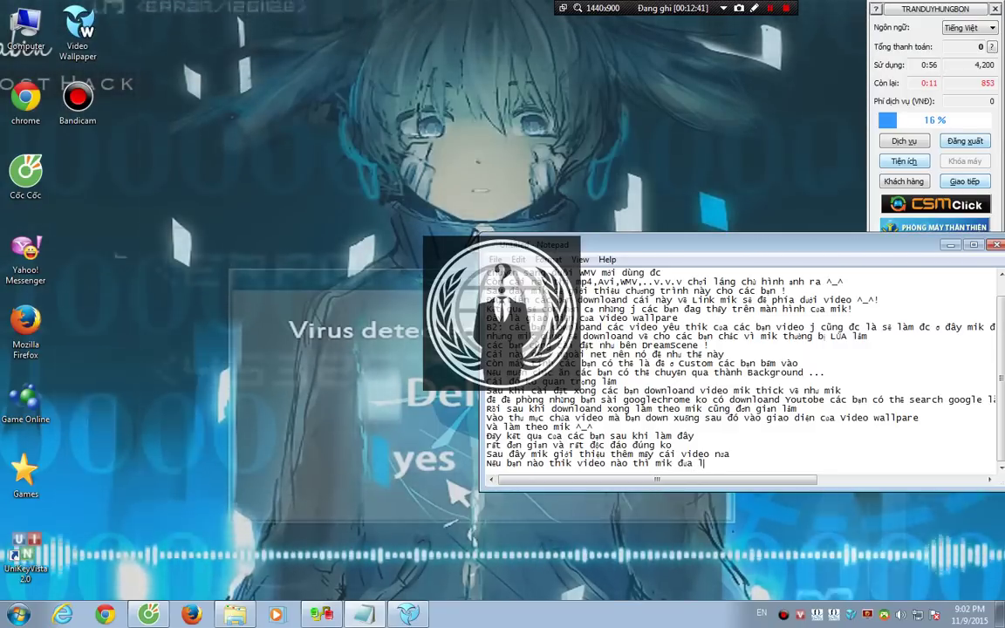
{"action": "type", "text": "link ch"}
{"action": "type", "text": "o"}
{"action": "key", "text": "Return"}
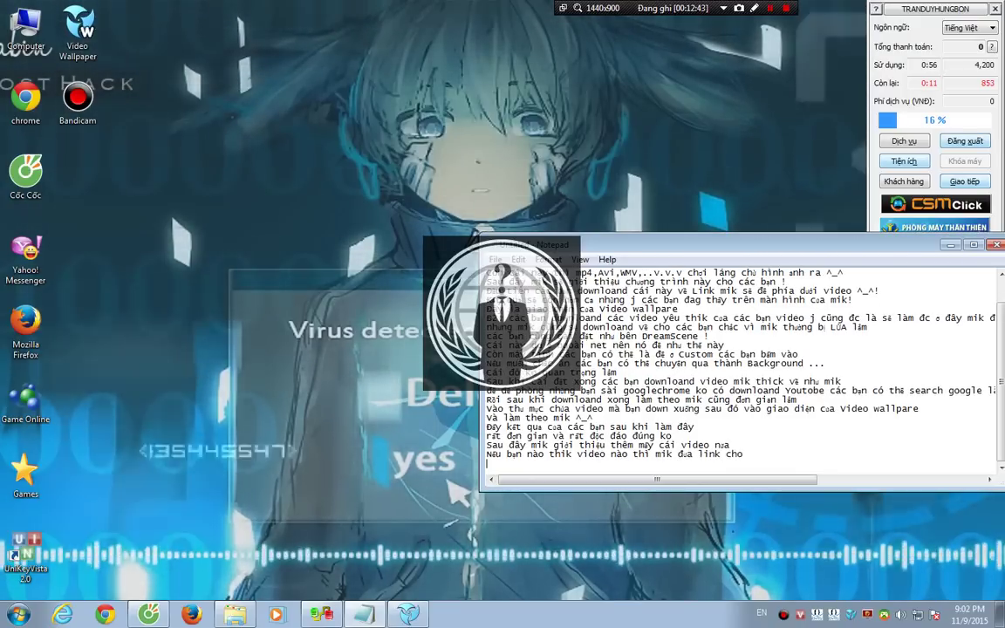
Step: Write "Nhớ Đăng ký và like để mik kiếm thêm nhiều cái độc đáo nữa nhé !!!!^_^" and minimize Notepad
{"action": "type", "text": "Nh"}
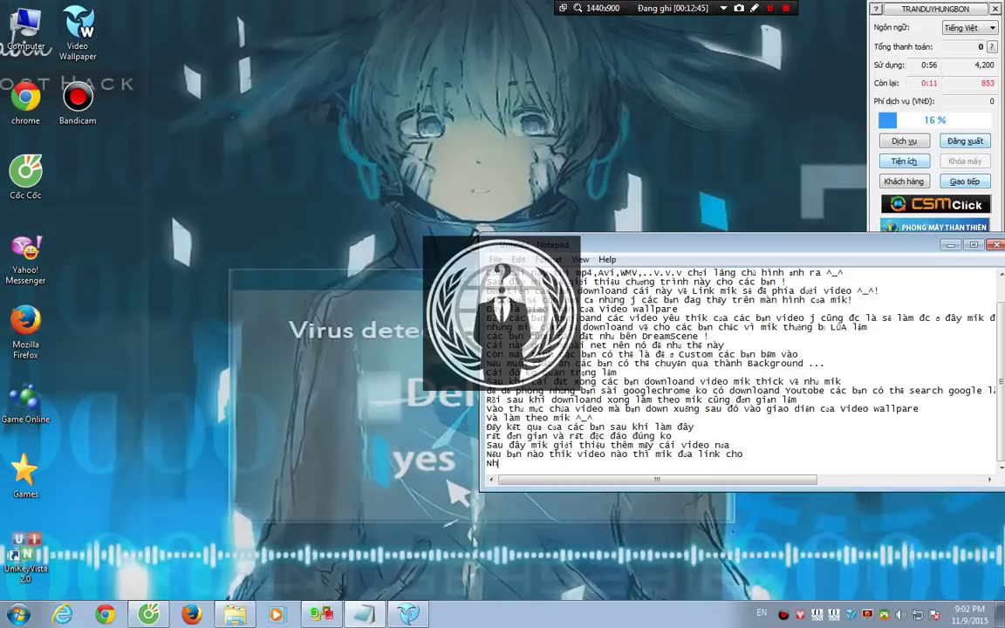
{"action": "type", "text": "é "}
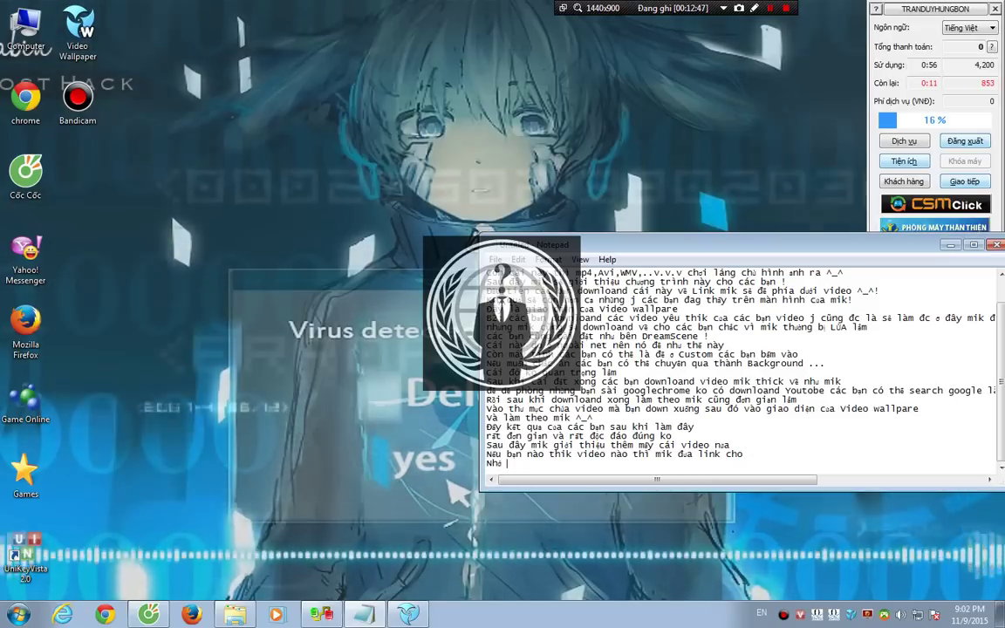
{"action": "type", "text": "Đăng ký"}
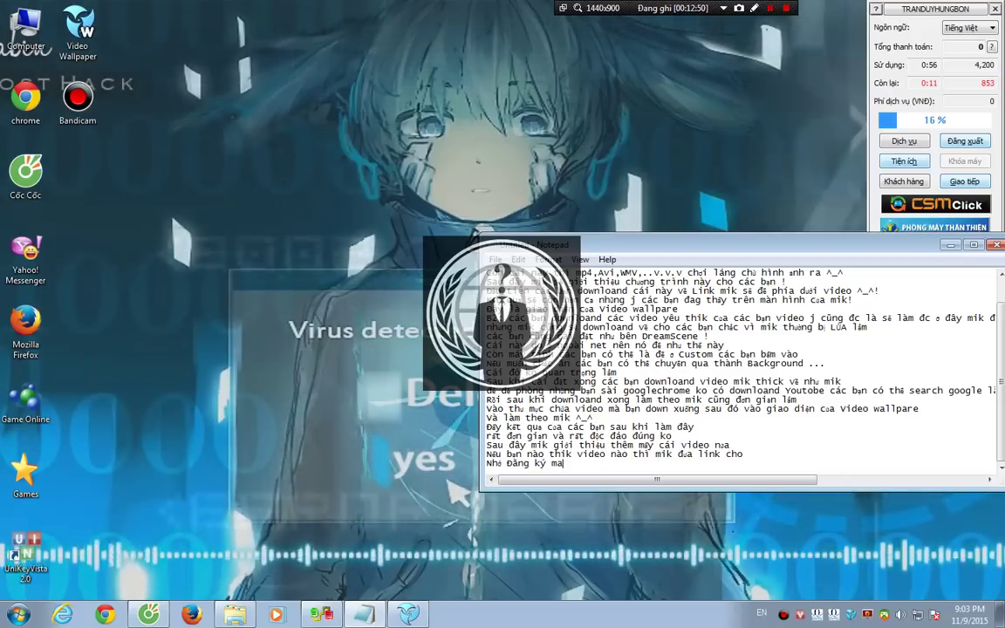
{"action": "type", "text": " và"}
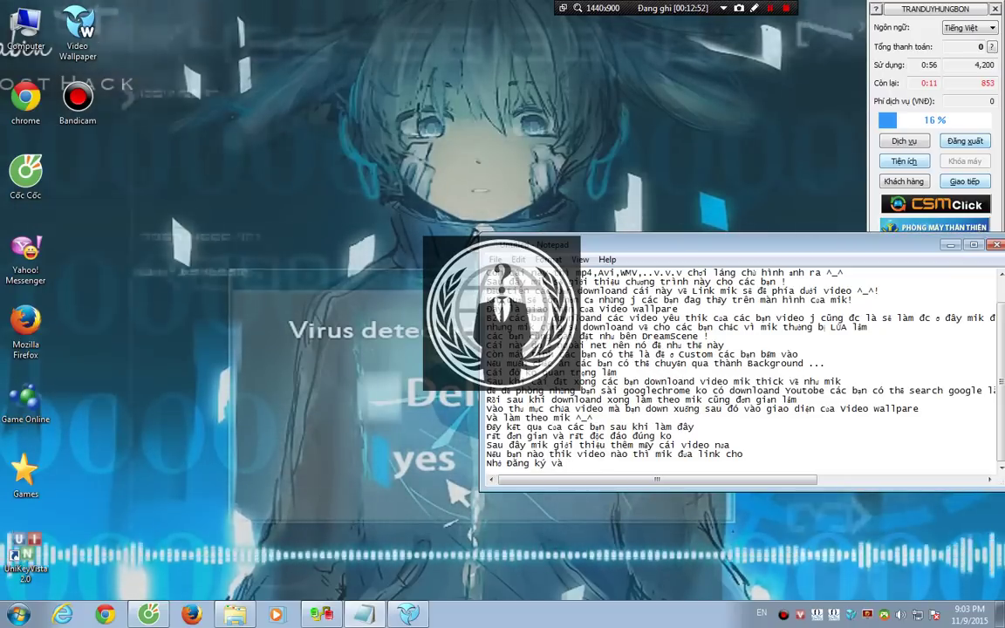
{"action": "type", "text": " lịke đe"}
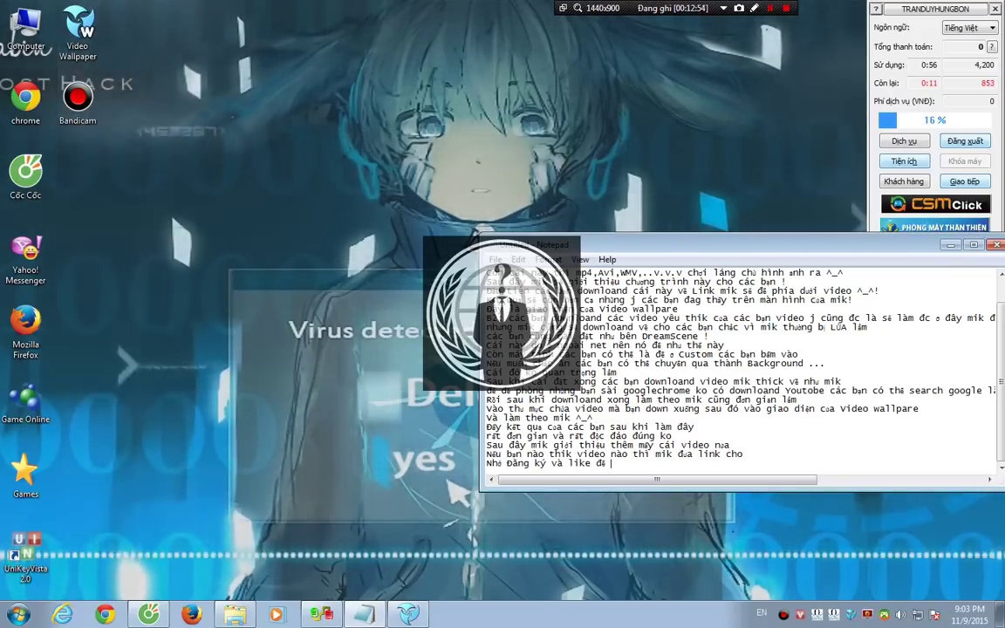
{"action": "type", "text": " mik k"}
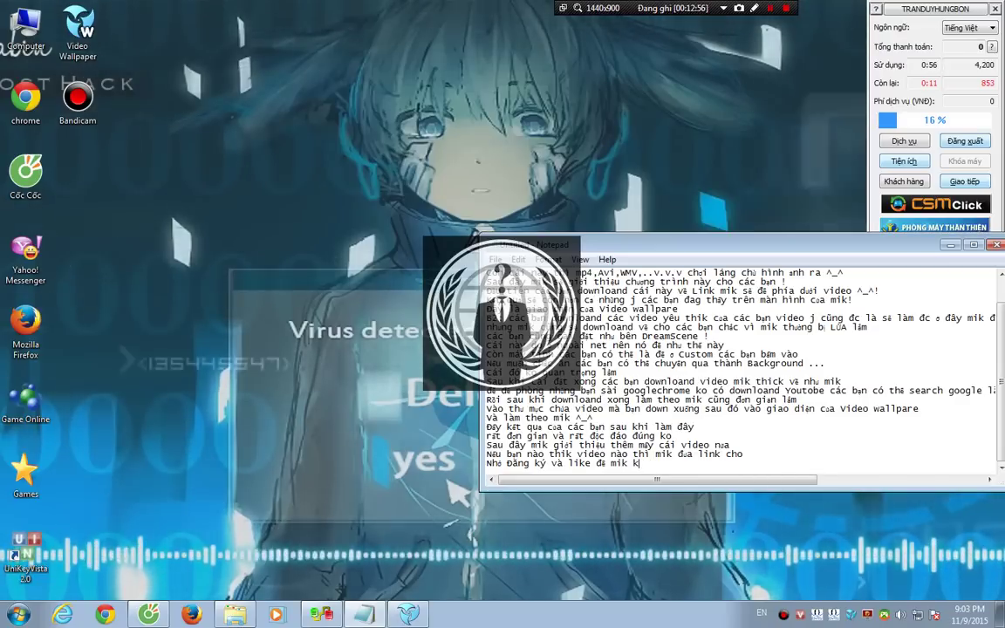
{"action": "type", "text": "iếm thêm"}
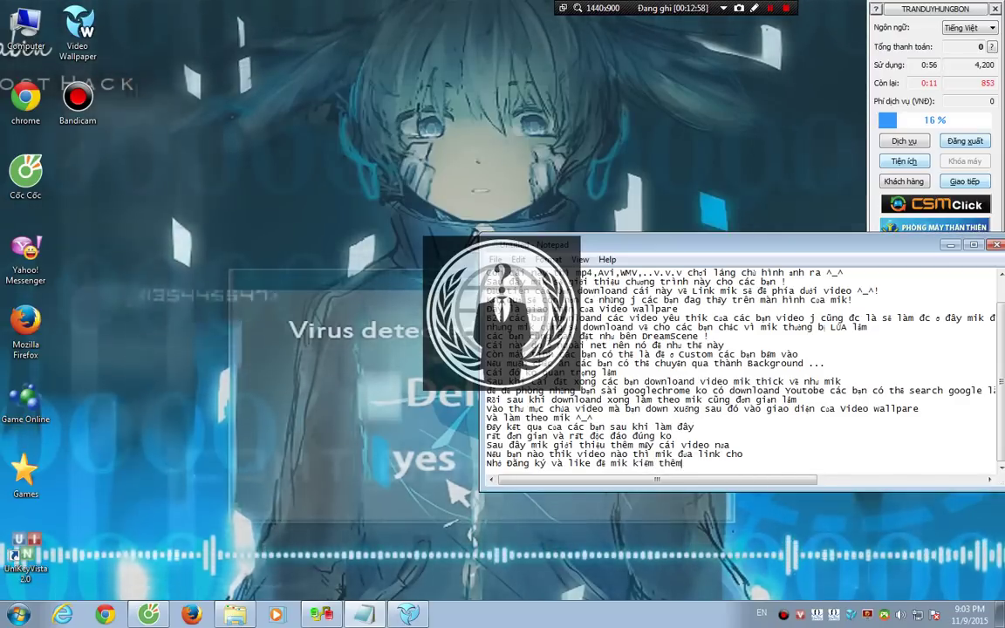
{"action": "type", "text": " nhiều "}
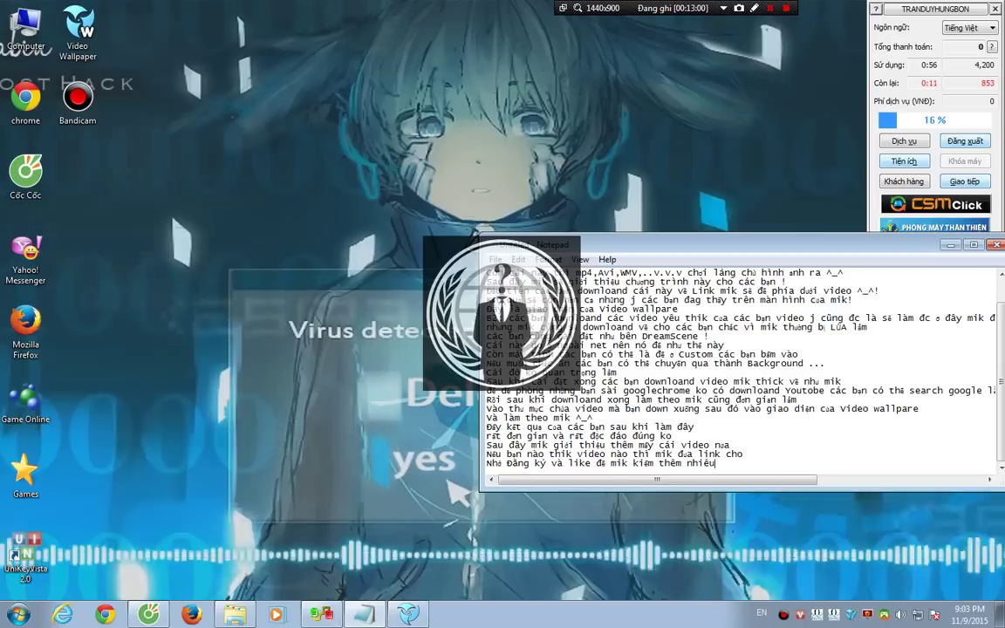
{"action": "type", "text": "cá"}
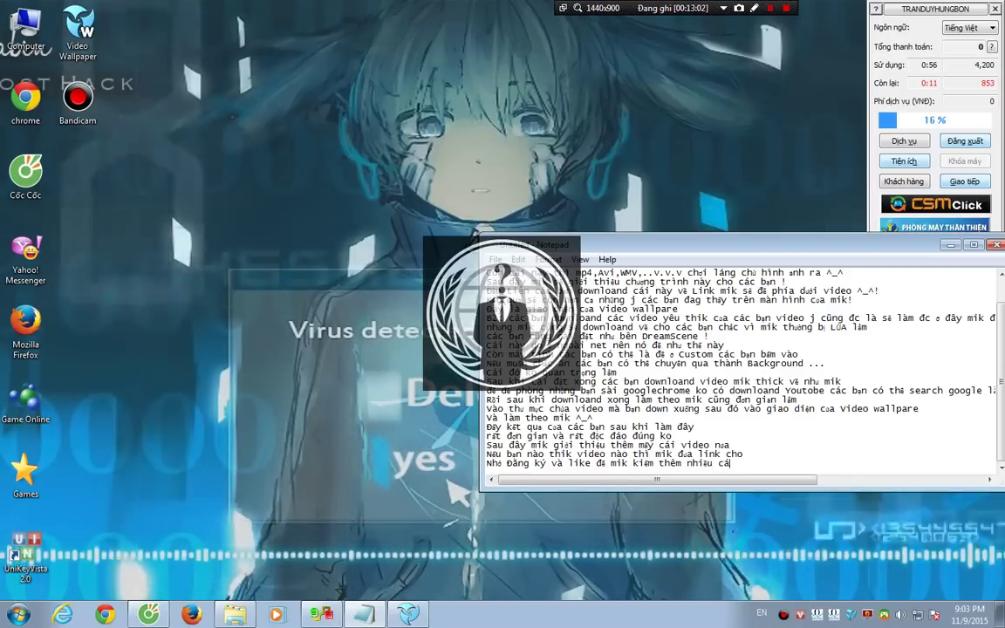
{"action": "type", "text": "i độc "}
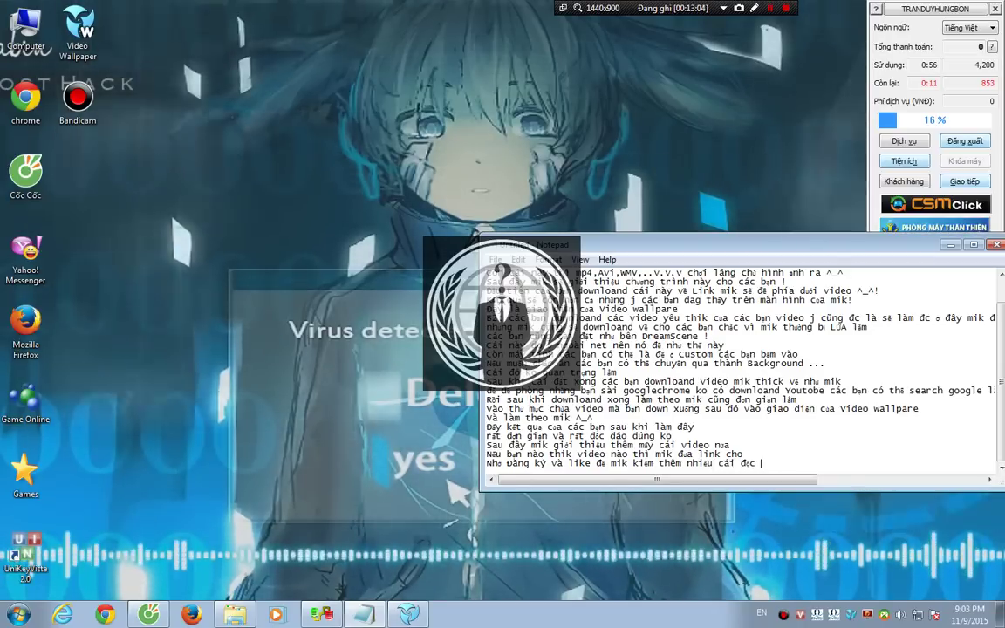
{"action": "type", "text": "i độc đaos nữa "}
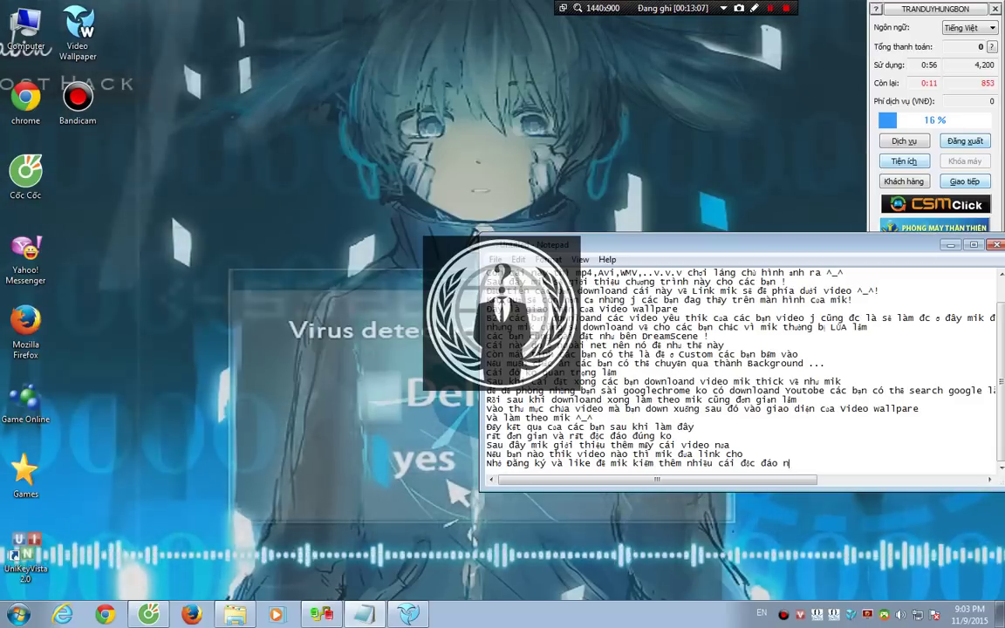
{"action": "type", "text": "nhé"}
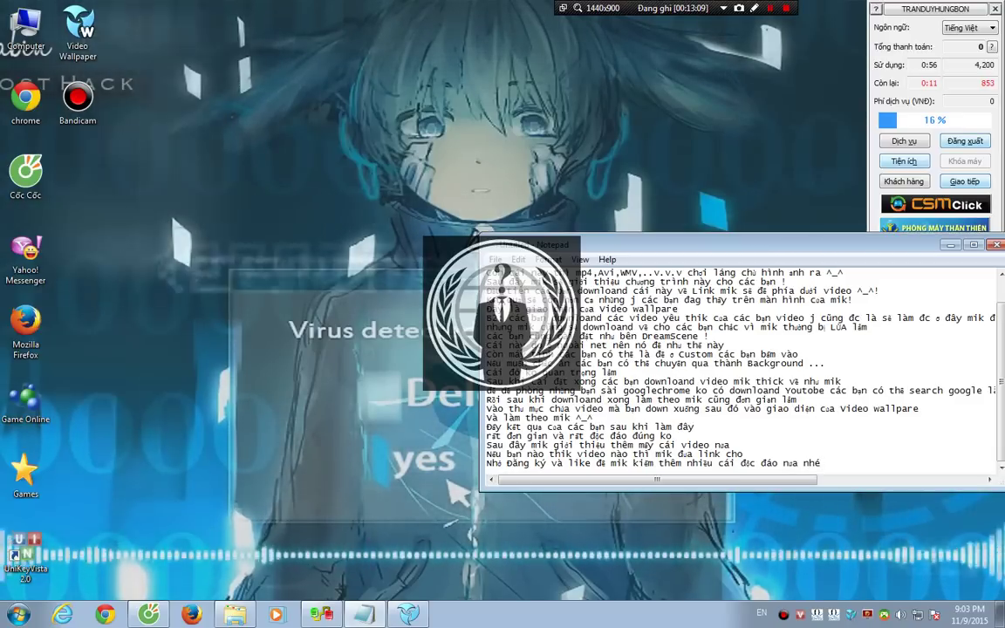
{"action": "type", "text": " !!"}
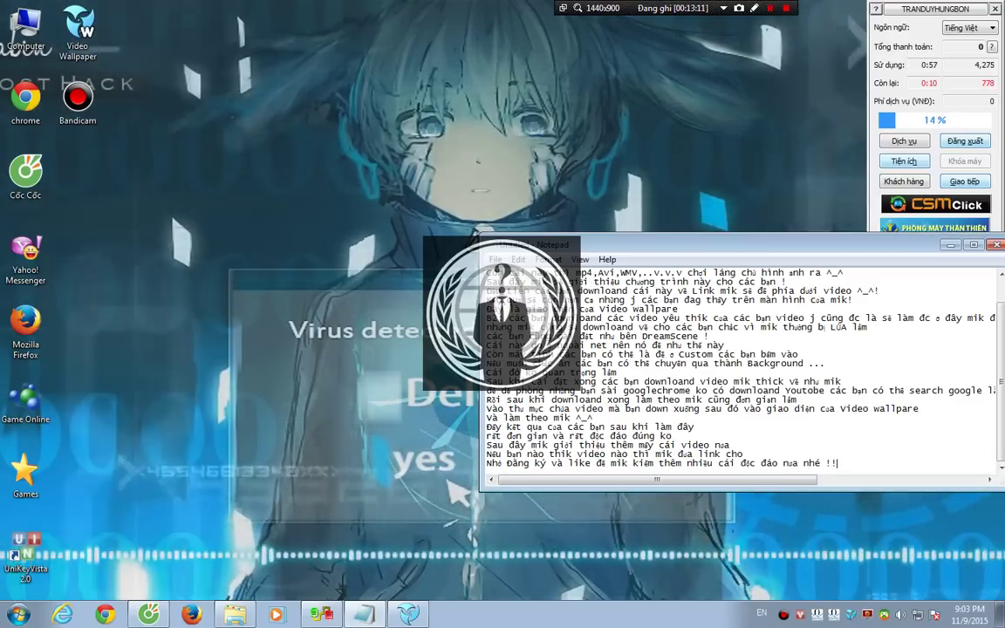
{"action": "type", "text": "!!^_^"}
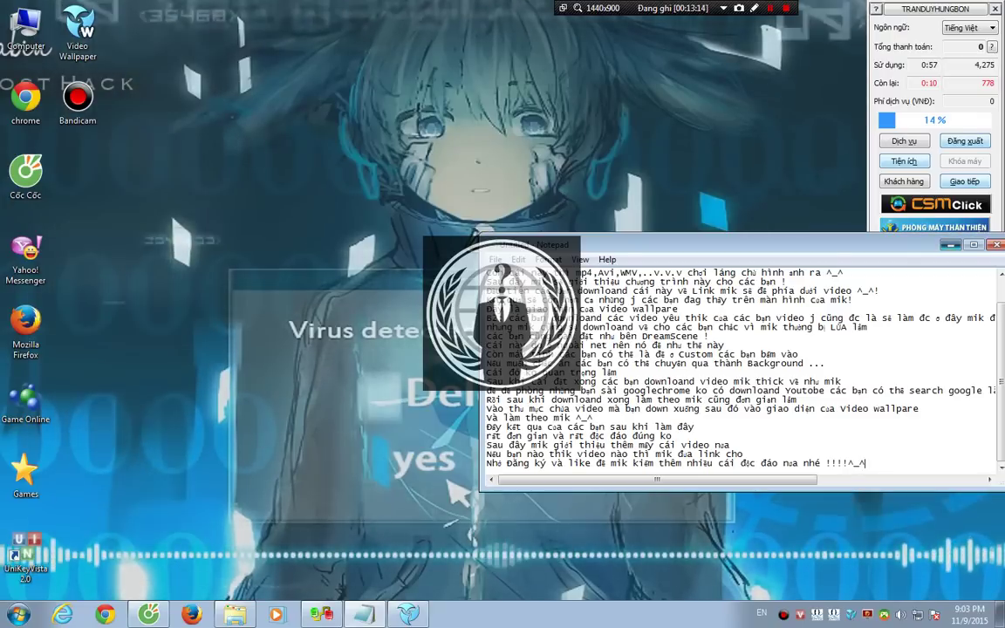
{"action": "key", "text": "super+Down"}
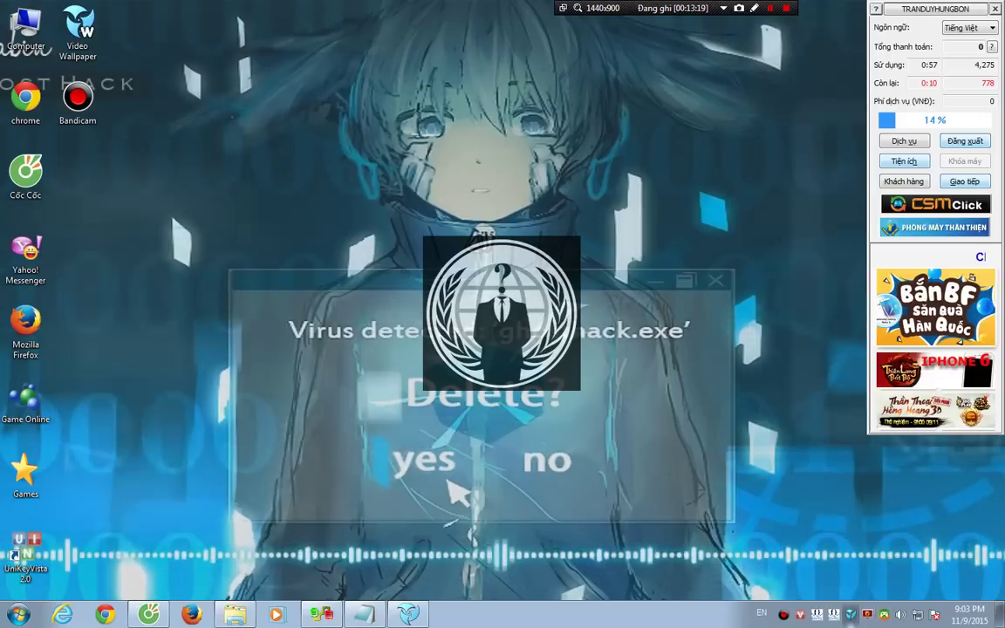
Step: Select Shingeki no Kyojin - Radioactive as the desktop video in Video Wallpaper and minimize its window
{"action": "key", "text": "alt+Tab"}
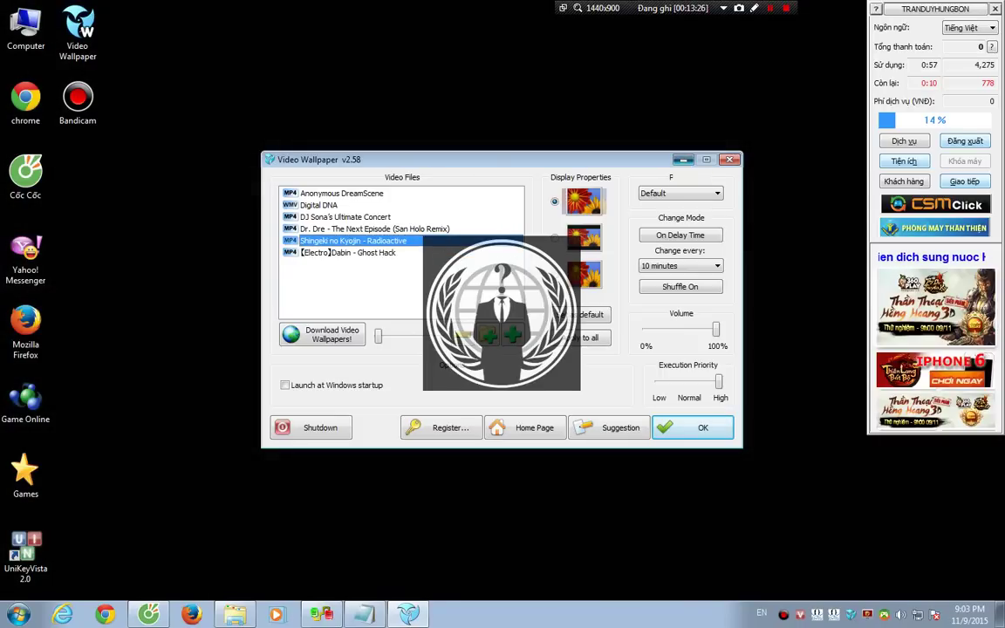
{"action": "left_click", "coordinate": [682, 160]}
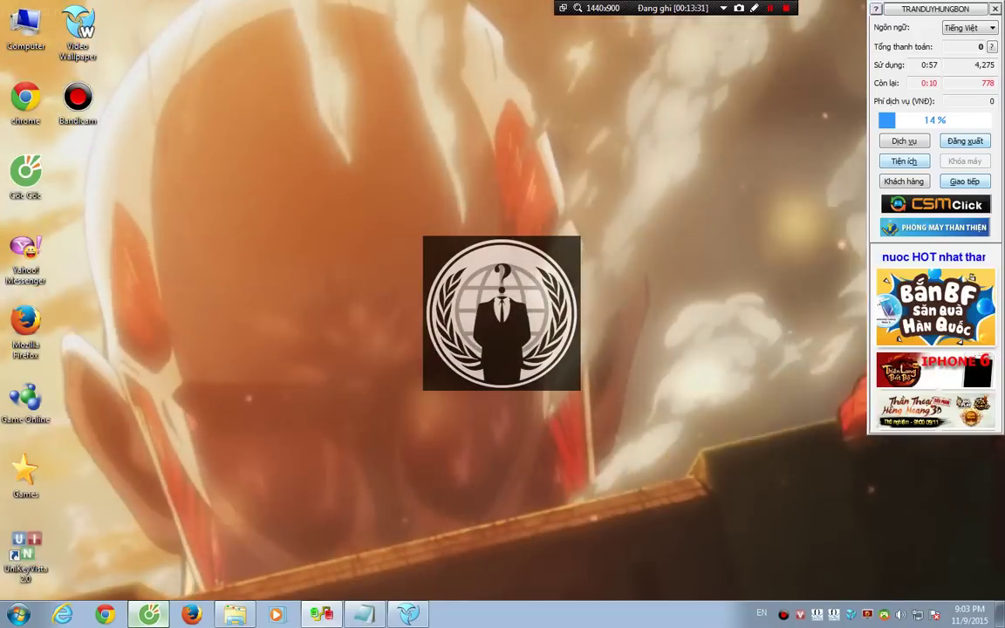
Step: Switch to the browser, close the Dabin - Ghost Hack YouTube tab and the Google+ tab, and return to the desktop
{"action": "key", "text": "alt+Tab"}
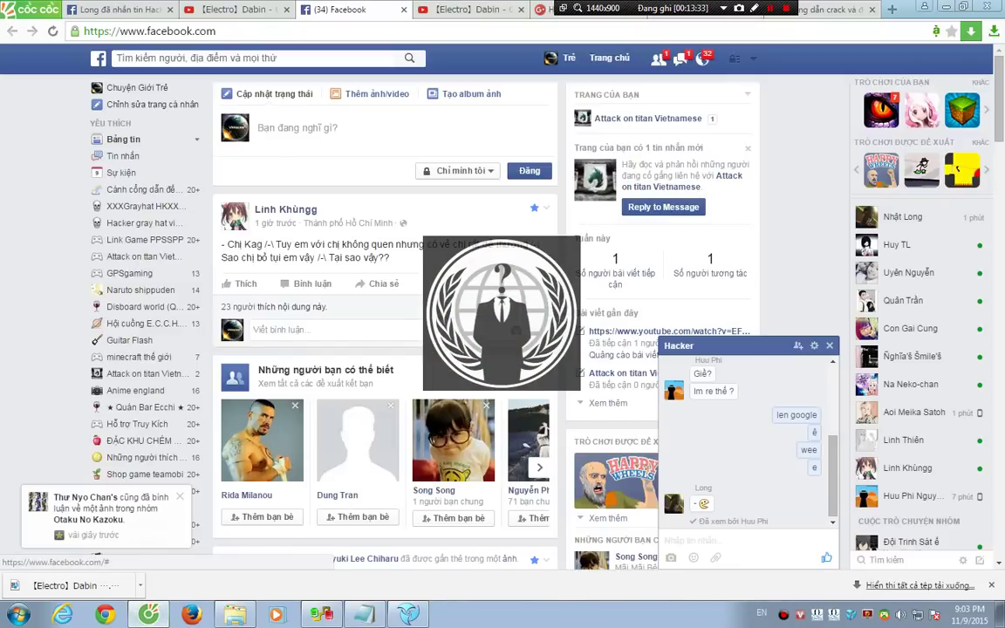
{"action": "key", "text": "ctrl+Tab"}
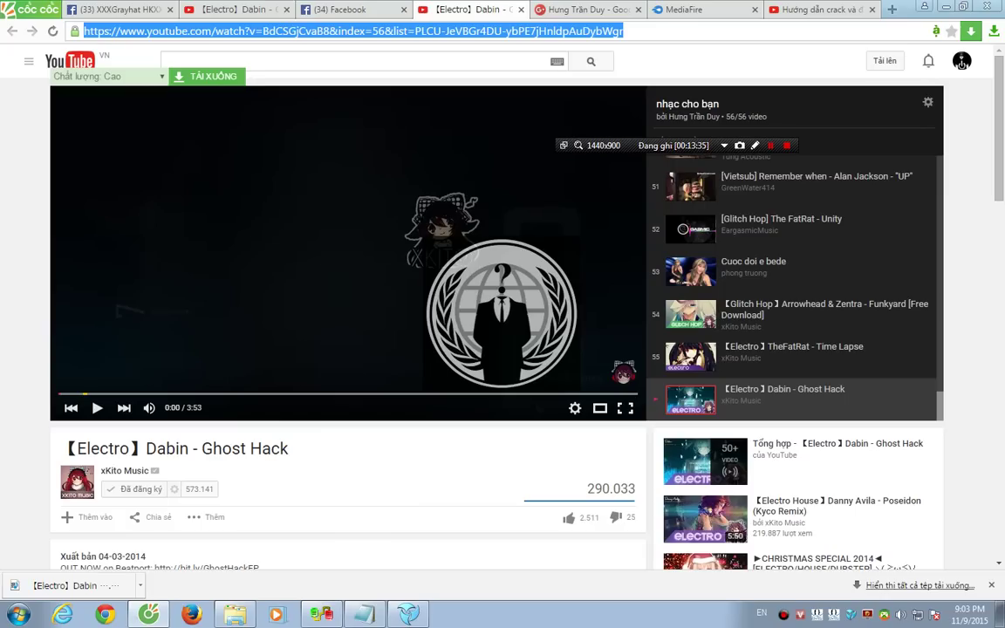
{"action": "key", "text": "ctrl+w"}
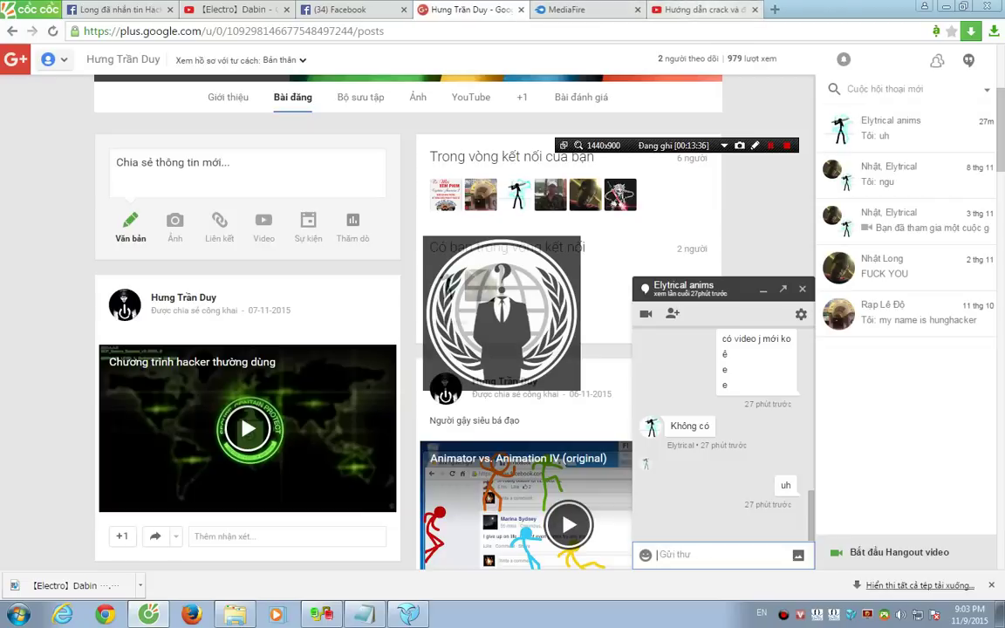
{"action": "key", "text": "ctrl+w"}
{"action": "key", "text": "super+d"}
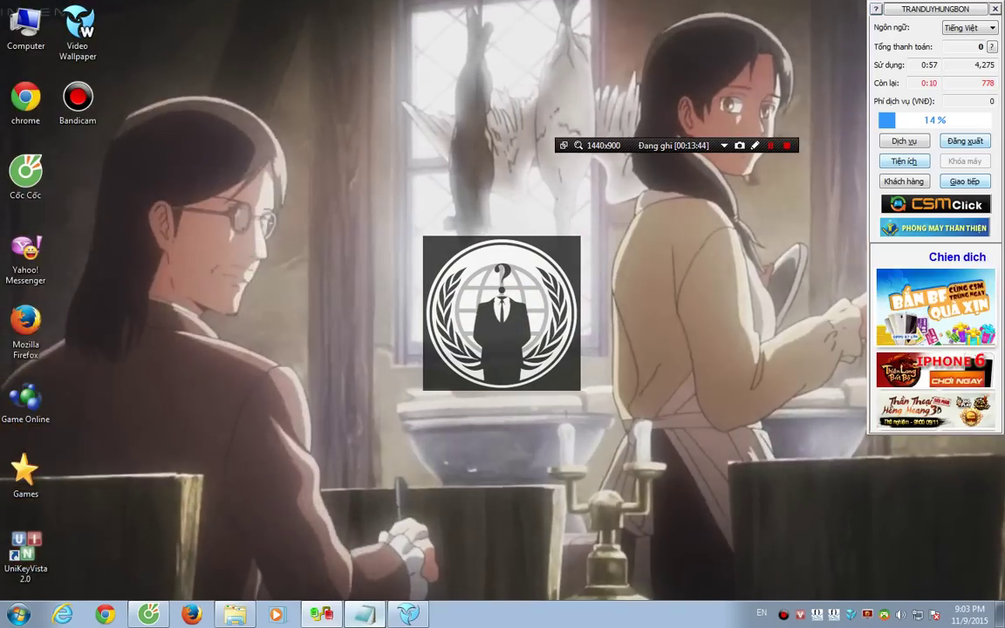
Step: Bring Notepad back and add the line "Đây là attack on titan,chắc một số bạn cũng bik mik cũng đang chơi game này"
{"action": "key", "text": "alt+Tab"}
{"action": "left_click_drag", "start_coordinate": [611, 284], "coordinate": [607, 297]}
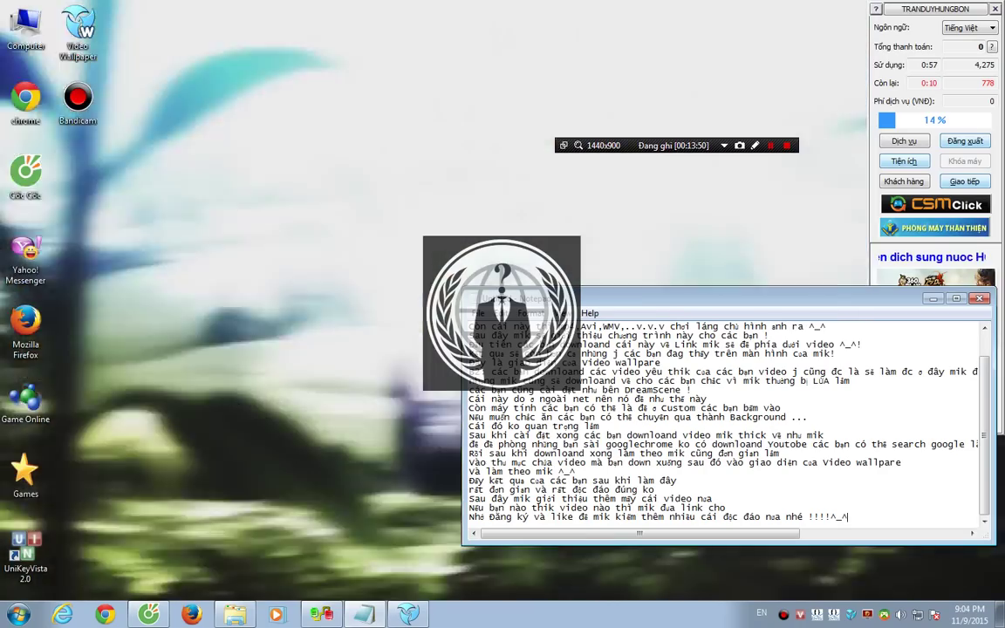
{"action": "left_click_drag", "start_coordinate": [606, 298], "coordinate": [750, 329]}
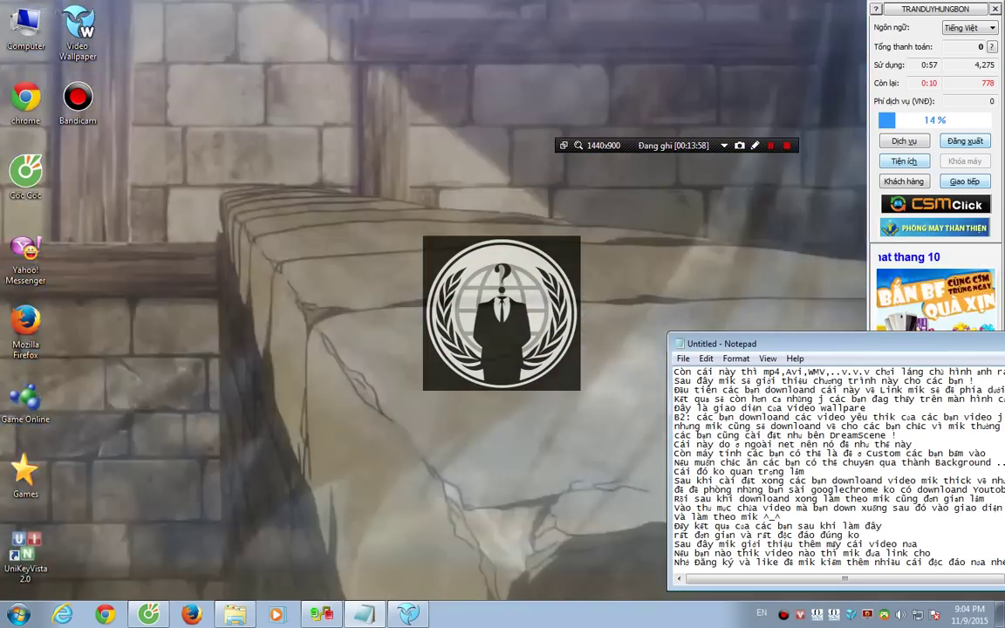
{"action": "left_click_drag", "start_coordinate": [828, 342], "coordinate": [631, 318]}
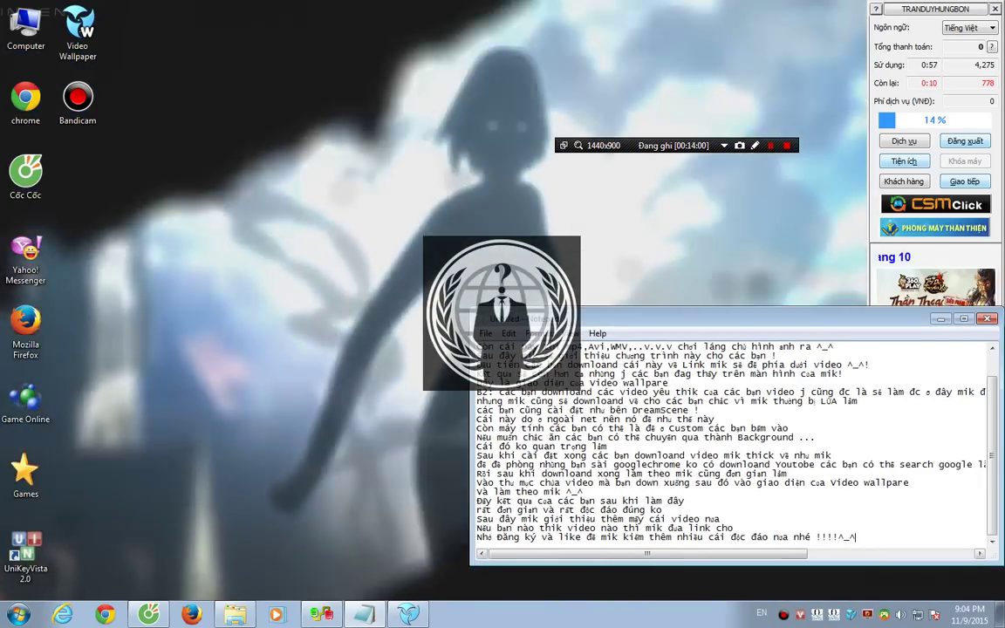
{"action": "key", "text": "Return"}
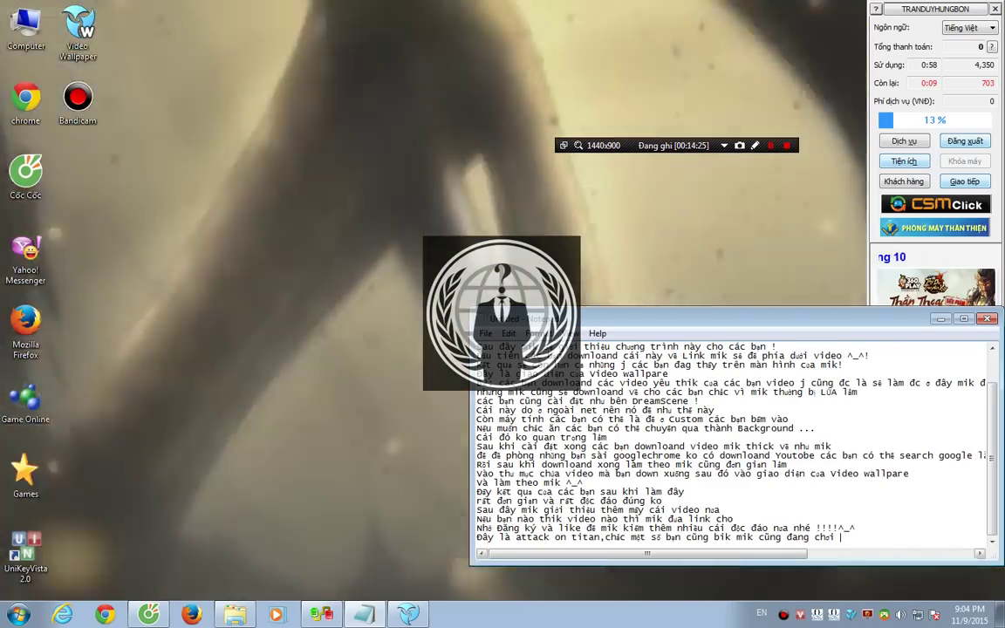
Step: Add the line "nếu muốn chơi thì mik đưa link lun nhẹ mà 3d đẹp lắm" and move Notepad and the recorder bar off the wallpaper
{"action": "key", "text": "Return"}
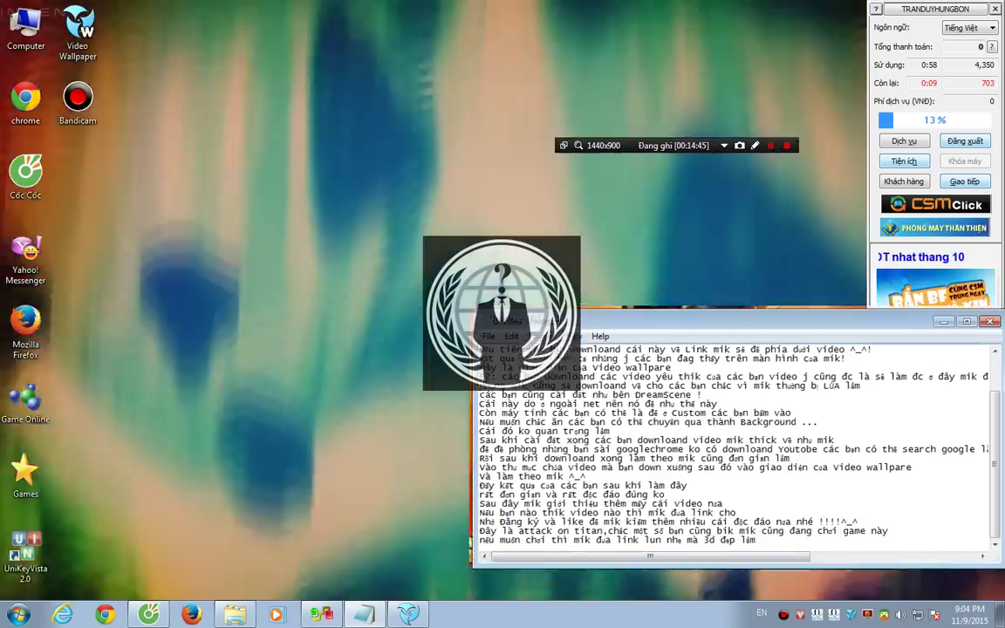
{"action": "left_click_drag", "start_coordinate": [663, 319], "coordinate": [905, 393]}
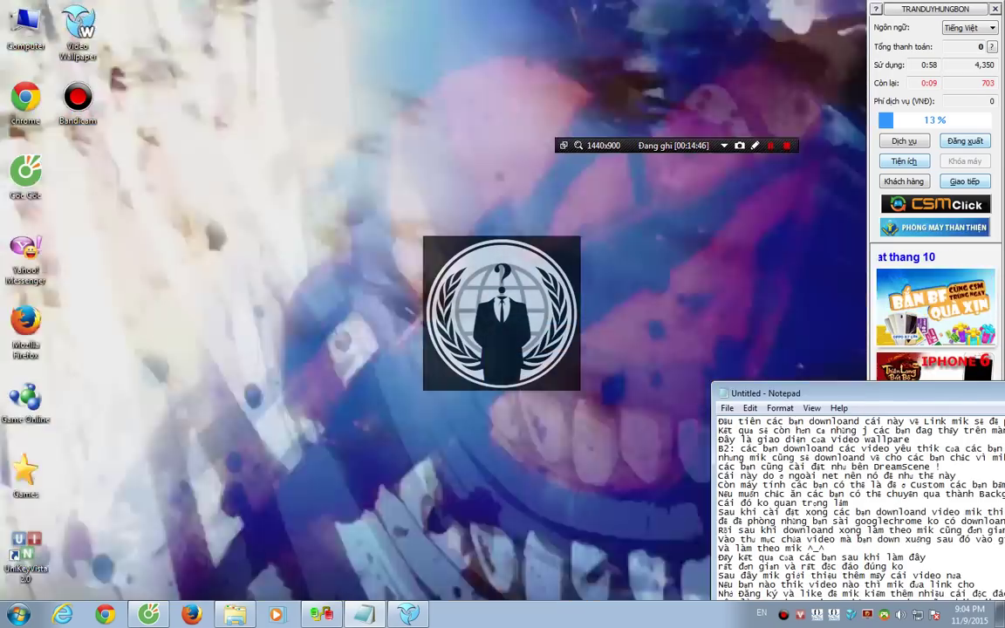
{"action": "left_click_drag", "start_coordinate": [676, 146], "coordinate": [743, 8]}
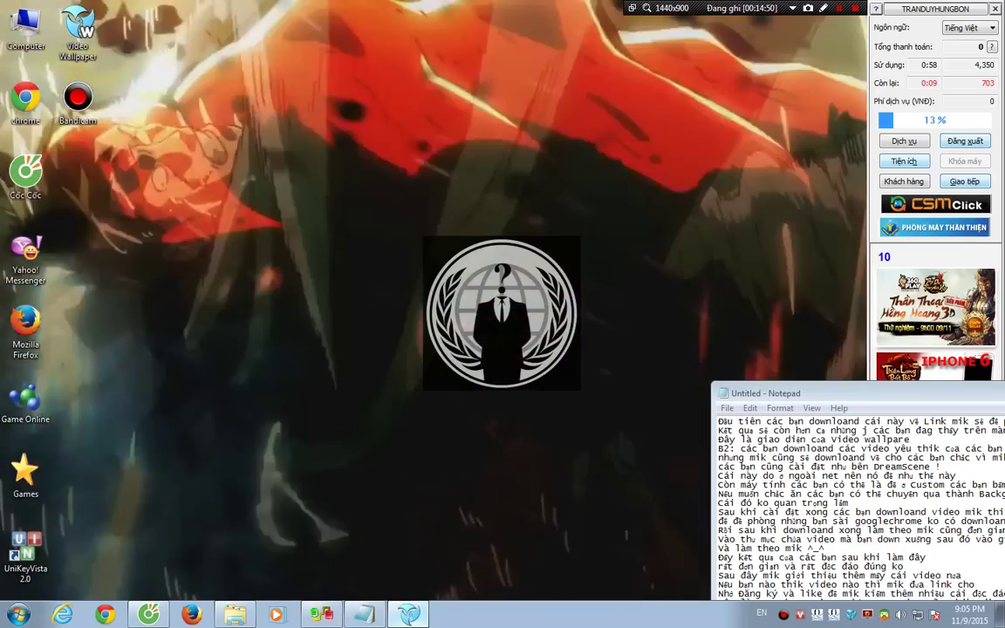
Step: Play Dr. Dre - The Next Episode (San Holo Remix) as the wallpaper, arrange Video Wallpaper beside Notepad, and skip ahead in the video
{"action": "left_click", "coordinate": [408, 614]}
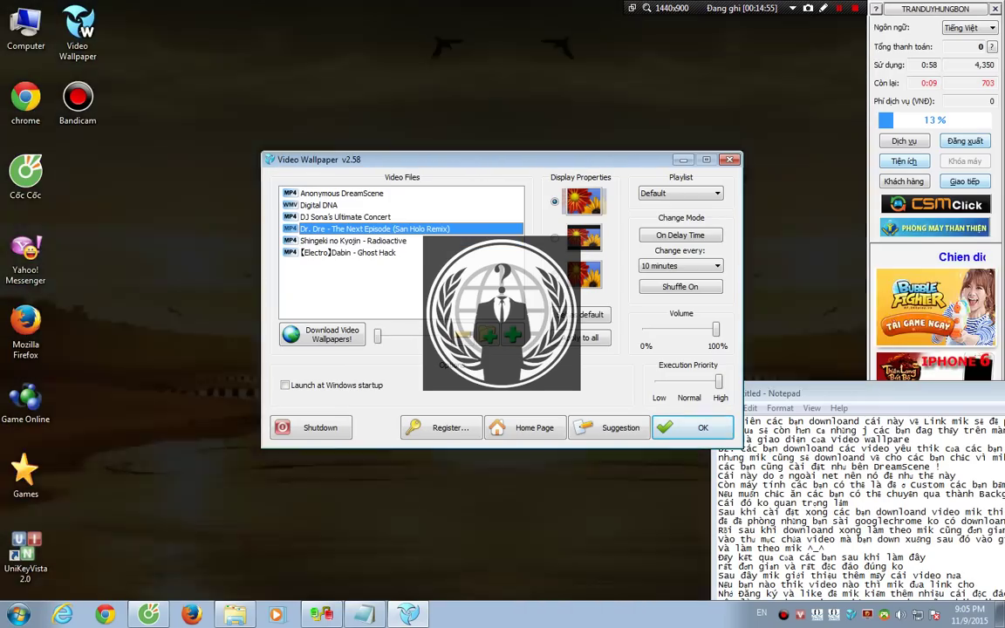
{"action": "left_click_drag", "start_coordinate": [502, 160], "coordinate": [254, 283]}
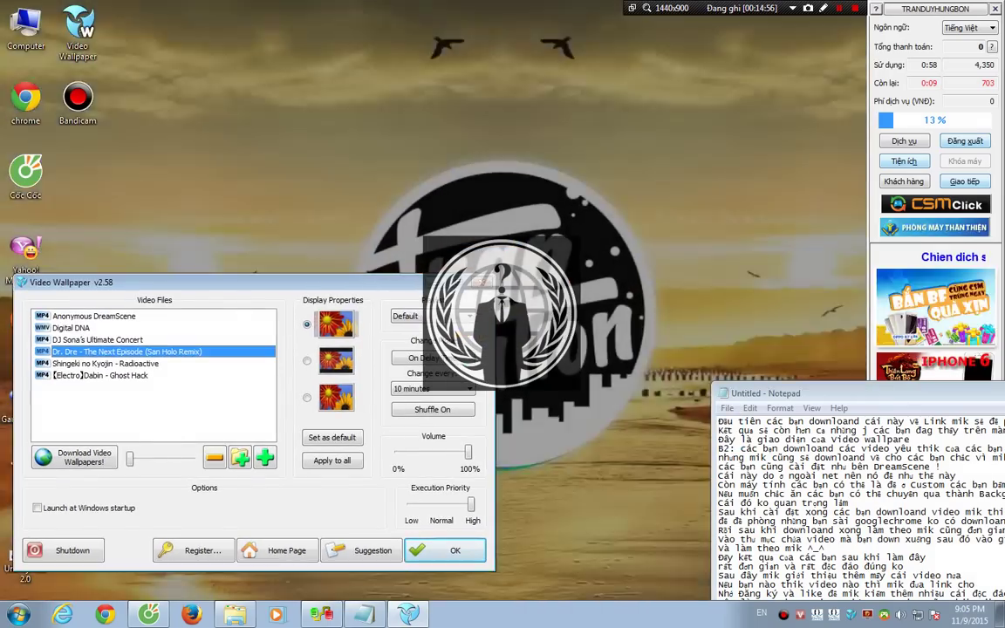
{"action": "left_click_drag", "start_coordinate": [837, 393], "coordinate": [583, 241]}
{"action": "left_click", "coordinate": [143, 458]}
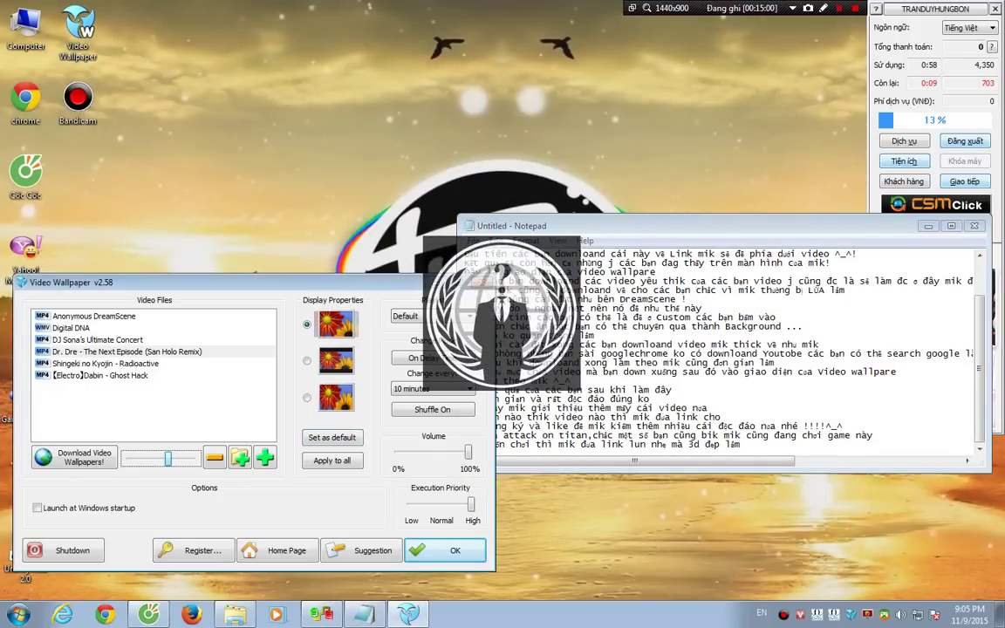
Step: Add the Notepad line "còn đây là nhạc thôi" below the sentence about the game link
{"action": "left_click", "coordinate": [741, 444]}
{"action": "key", "text": "Return"}
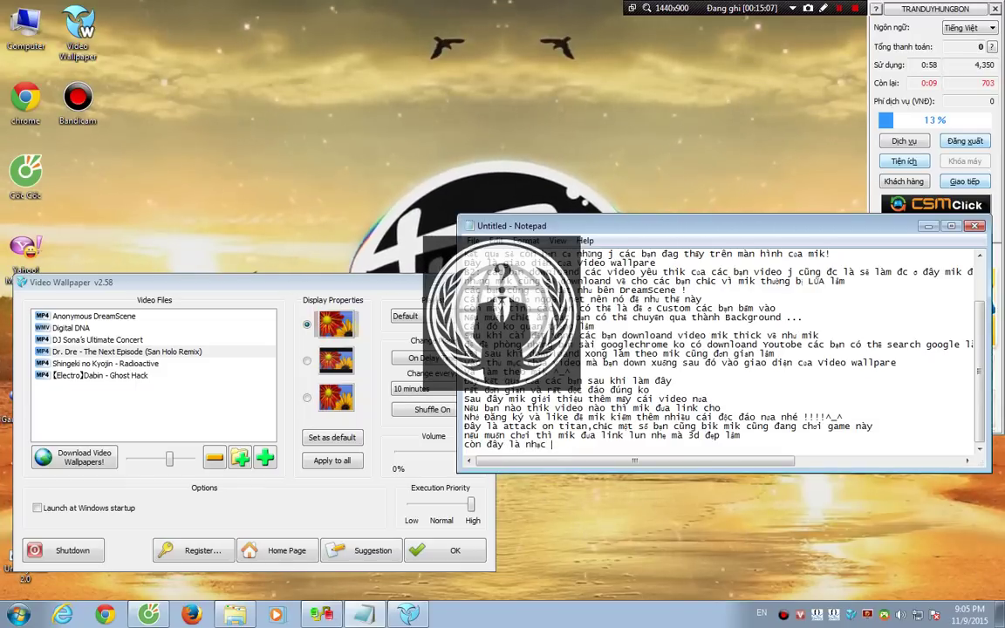
{"action": "type", "text": "còn đây là nhạc thôi"}
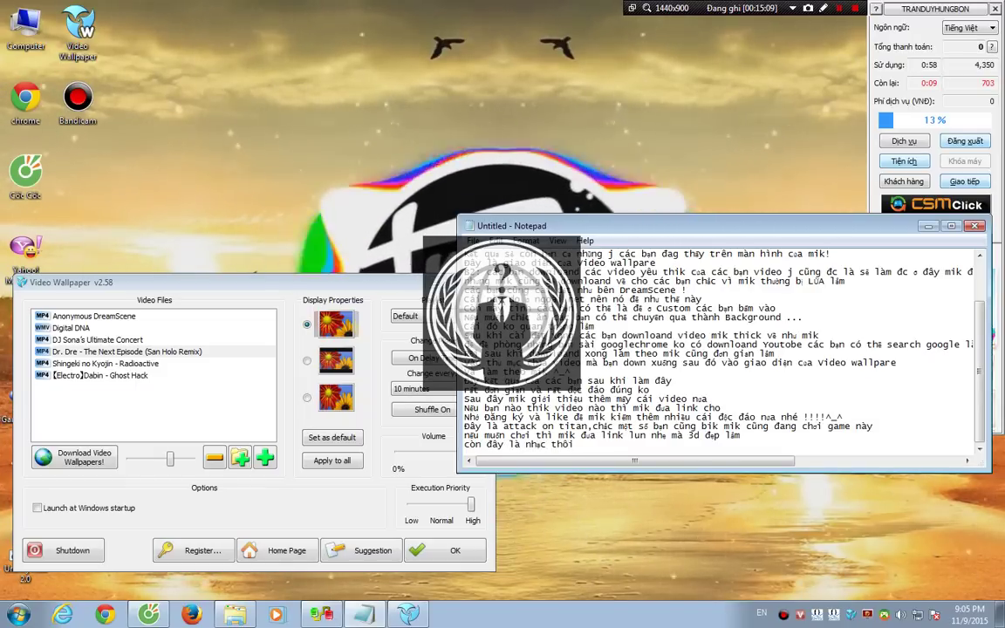
Step: Switch the desktop video to DJ Sona's Ultimate Concert and close the Video Wallpaper window
{"action": "left_click", "coordinate": [97, 339]}
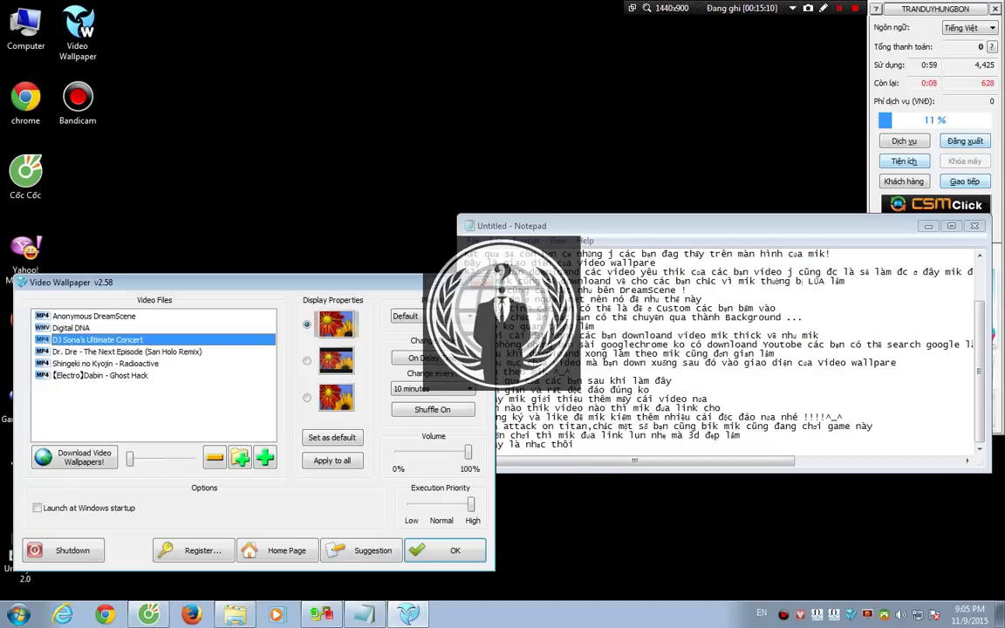
{"action": "left_click_drag", "start_coordinate": [261, 282], "coordinate": [177, 318]}
{"action": "left_click", "coordinate": [371, 587]}
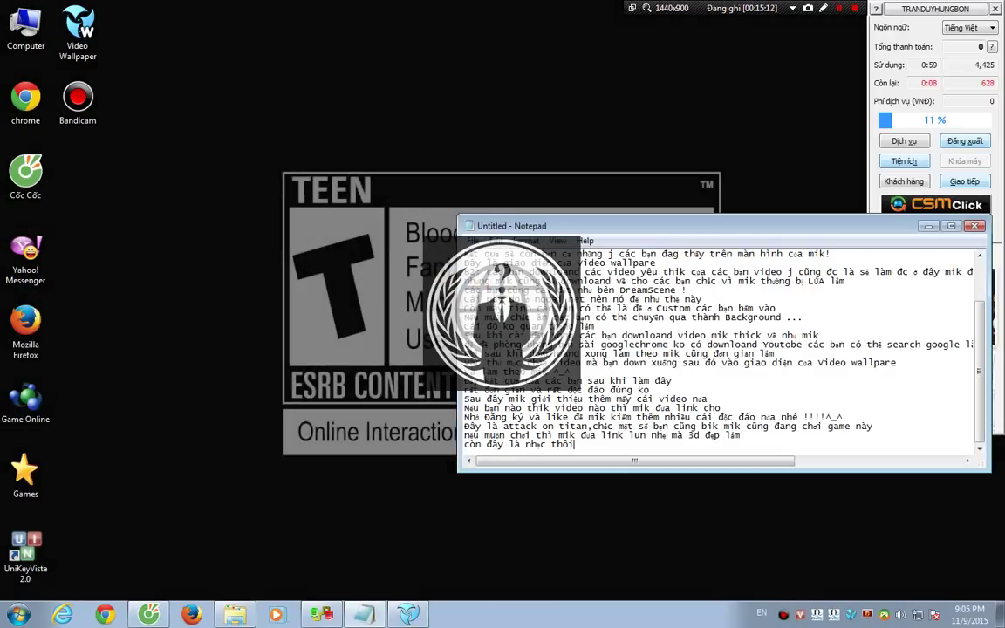
Step: Add the Notepad line "Đây!!! DJ sona chắc nhiều bạn chơi LMHT" about the playing wallpaper
{"action": "key", "text": "Return"}
{"action": "type", "text": "D"}
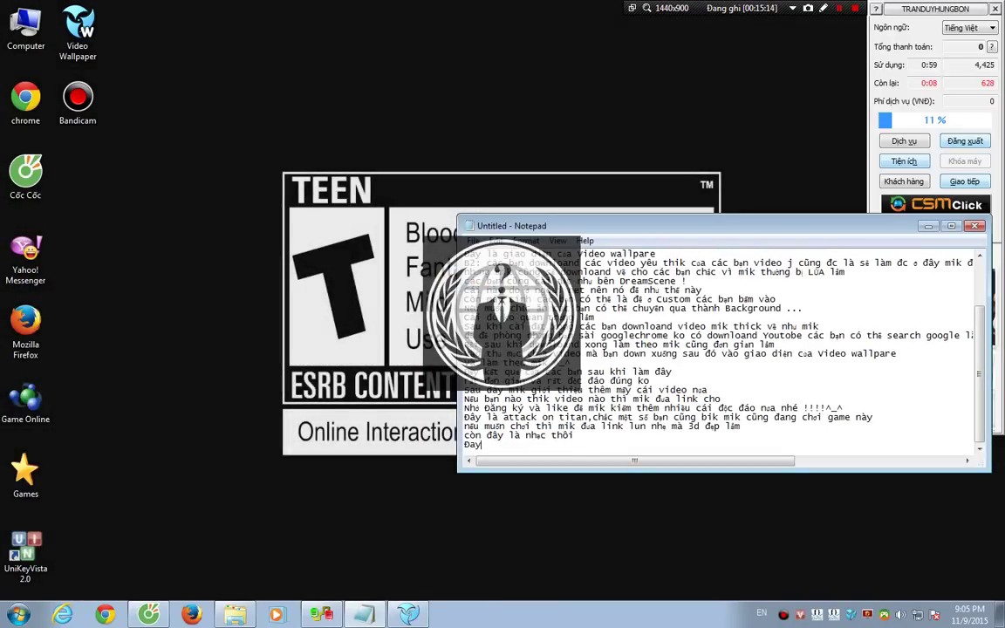
{"action": "type", "text": "ây!"}
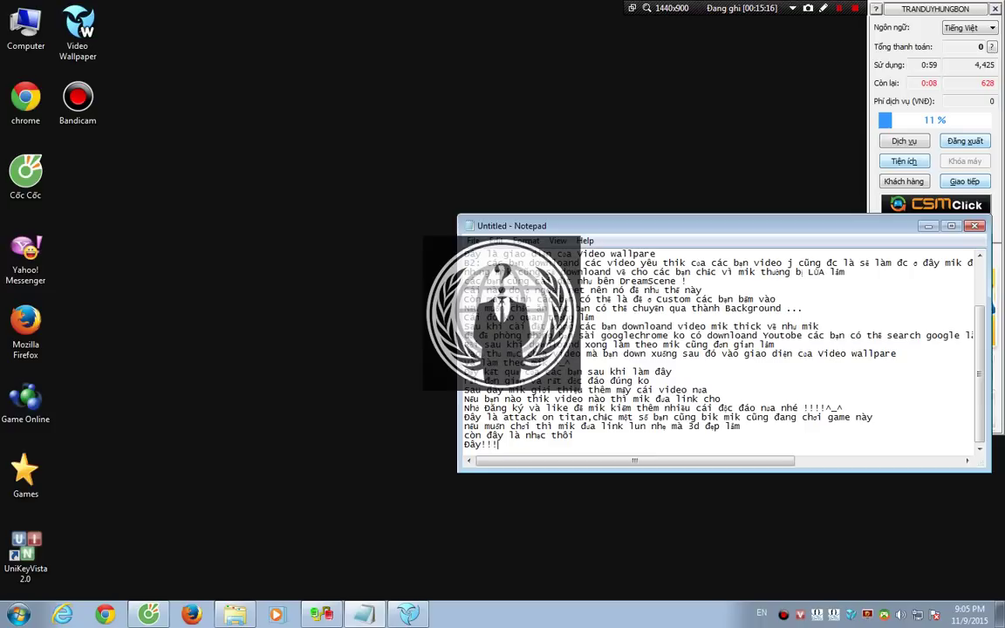
{"action": "type", "text": "!! DJ "}
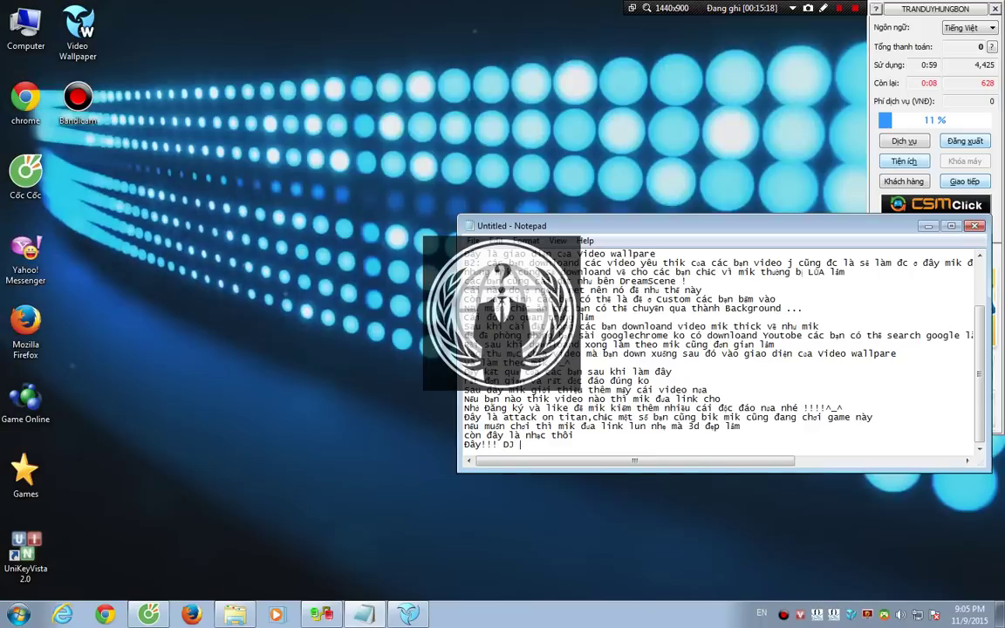
{"action": "type", "text": "sona chác "}
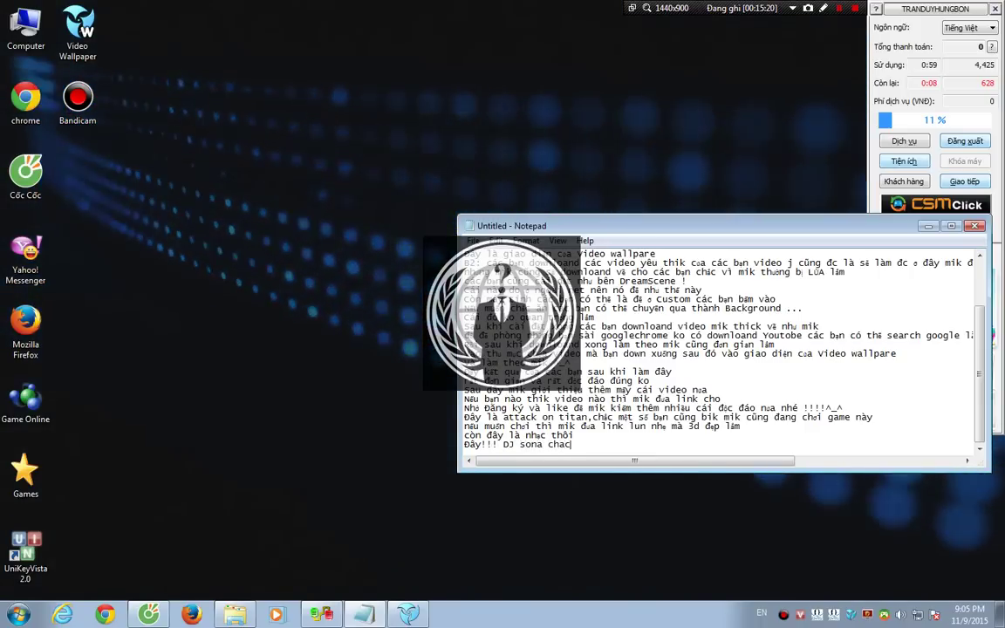
{"action": "type", "text": " nh"}
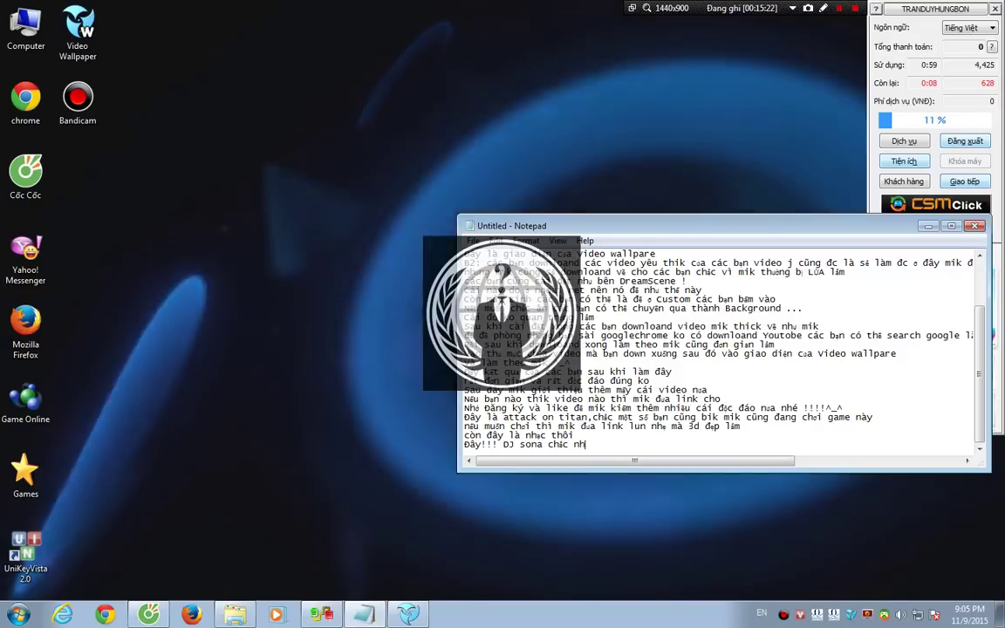
{"action": "type", "text": "iều bạn chơi "}
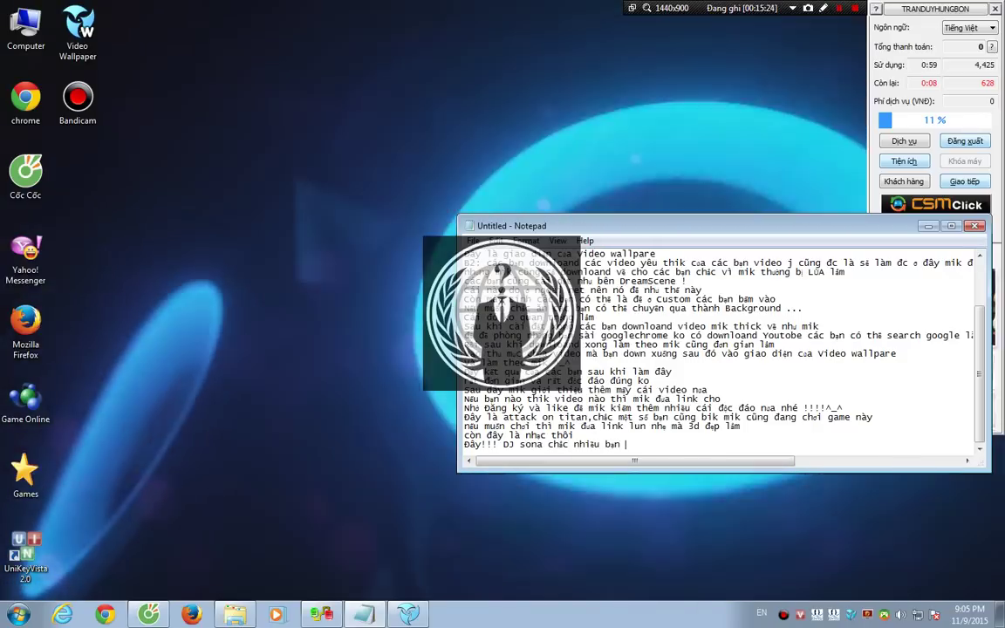
{"action": "type", "text": "LMHT"}
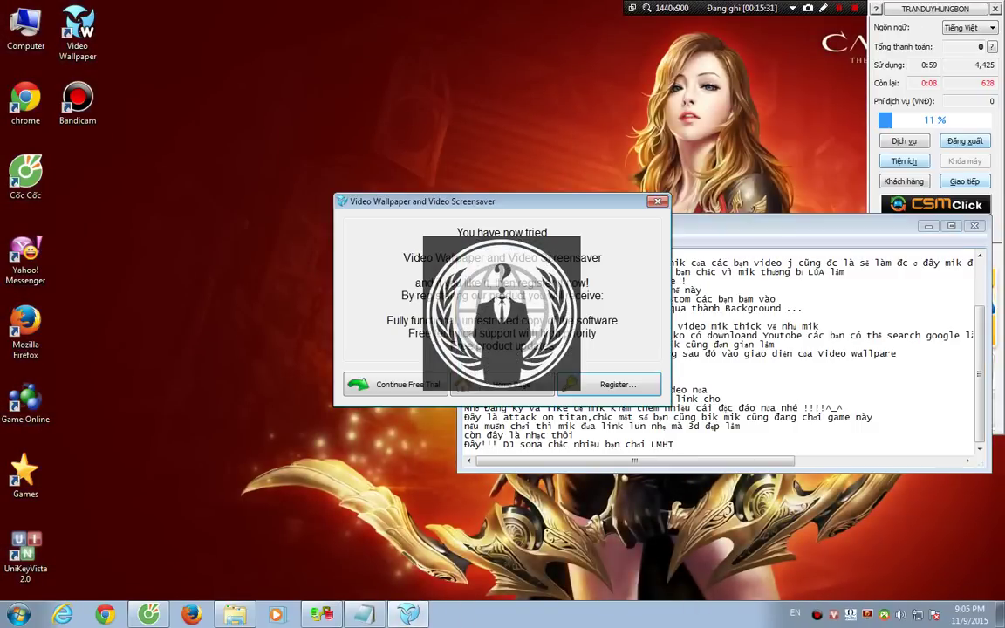
Step: Dismiss the Video Wallpaper registration reminder, finish the LMHT sentence with "cũng bik", and start a new line
{"action": "key", "text": "Escape"}
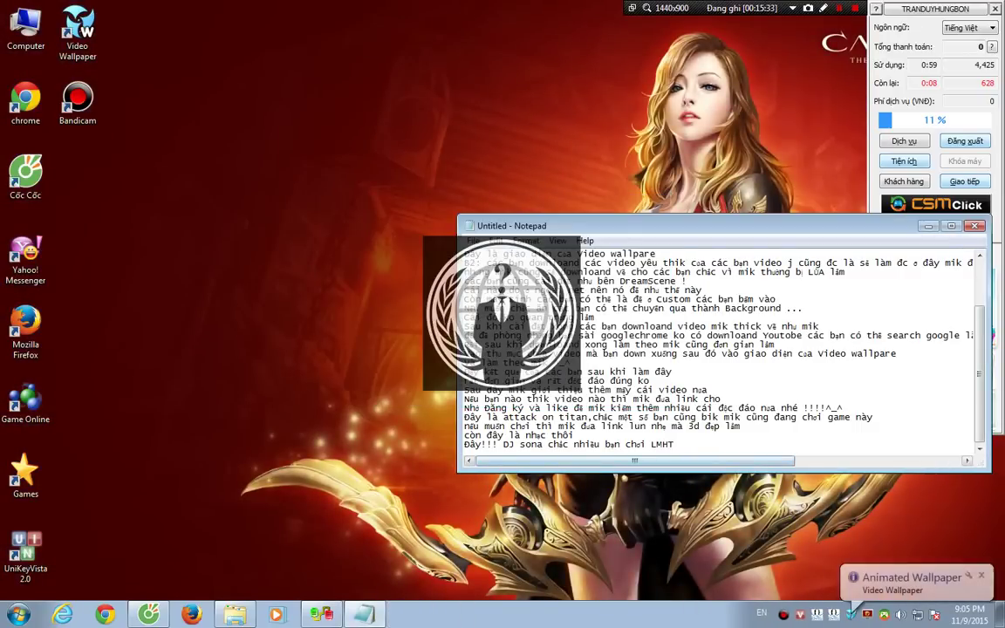
{"action": "type", "text": "cũng bị"}
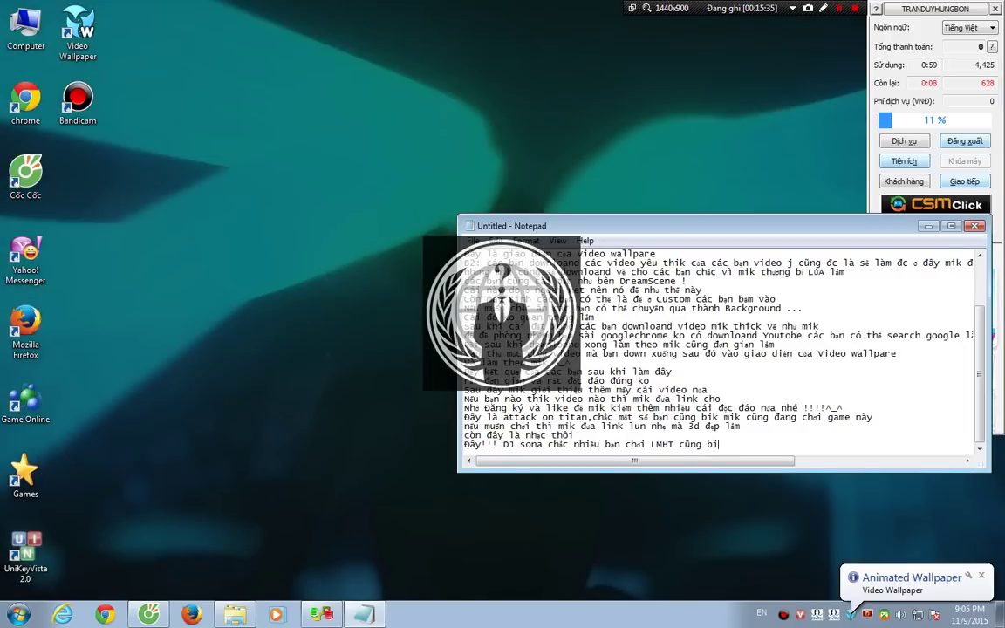
{"action": "key", "text": "Return"}
Step: Write "Xin ! lỗi video đây là bạn cho có crack" on the new line of the Notepad note
{"action": "type", "text": "X"}
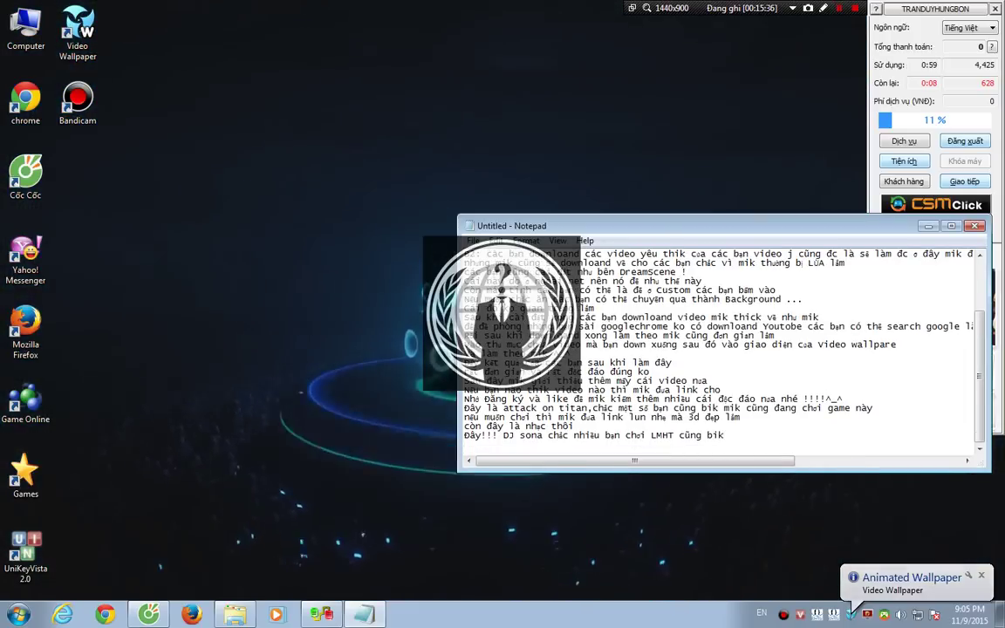
{"action": "type", "text": "in ! "}
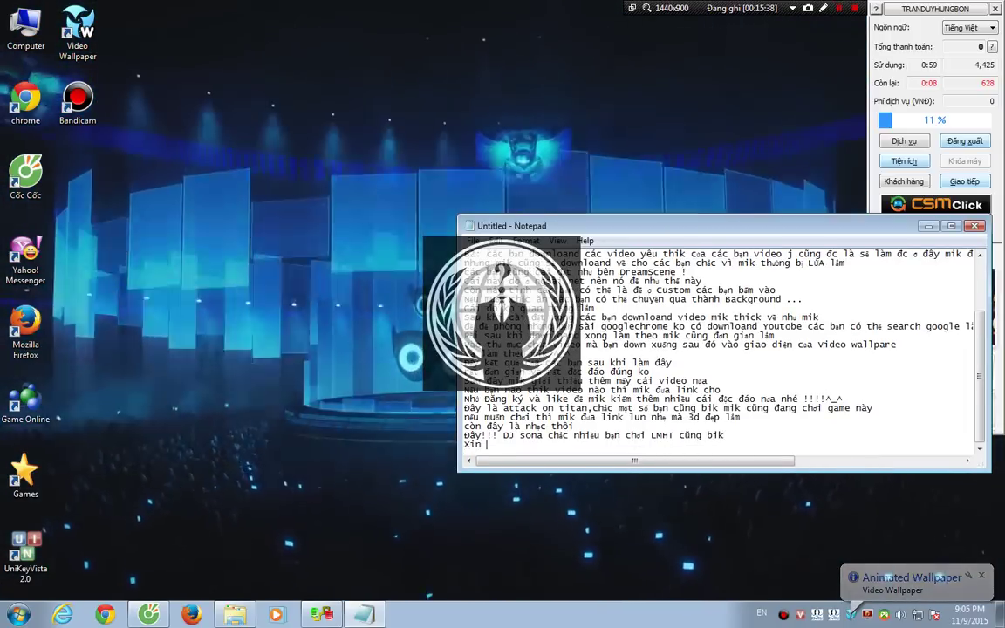
{"action": "type", "text": "lỗi"}
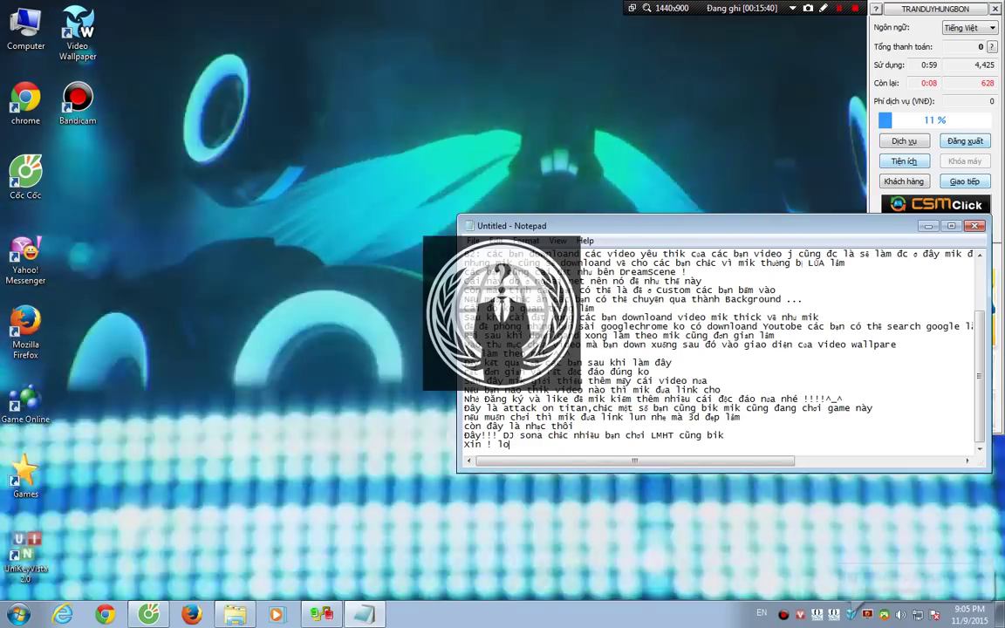
{"action": "type", "text": " video đa"}
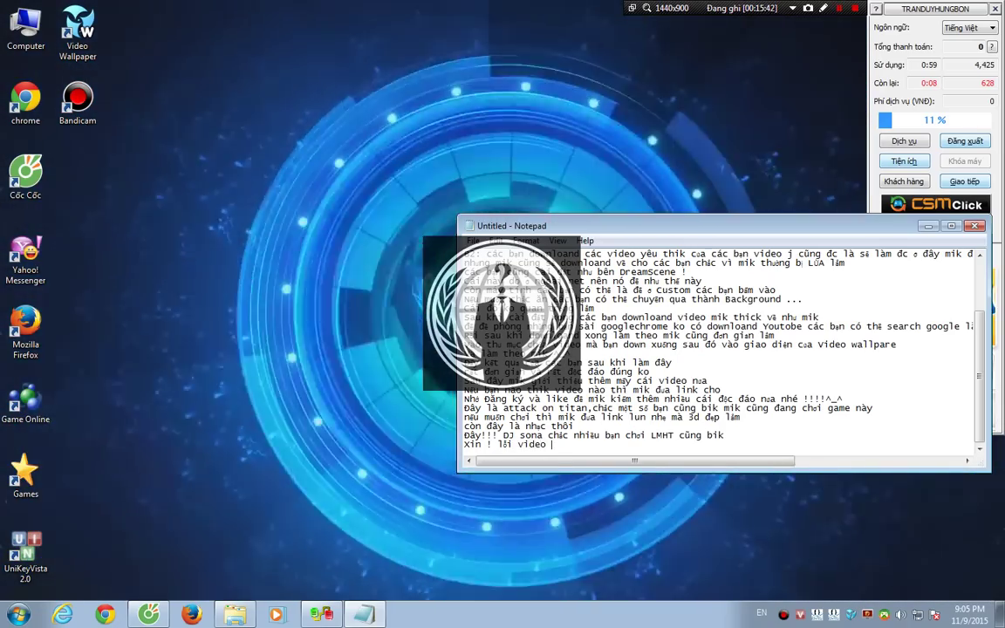
{"action": "type", "text": "y là"}
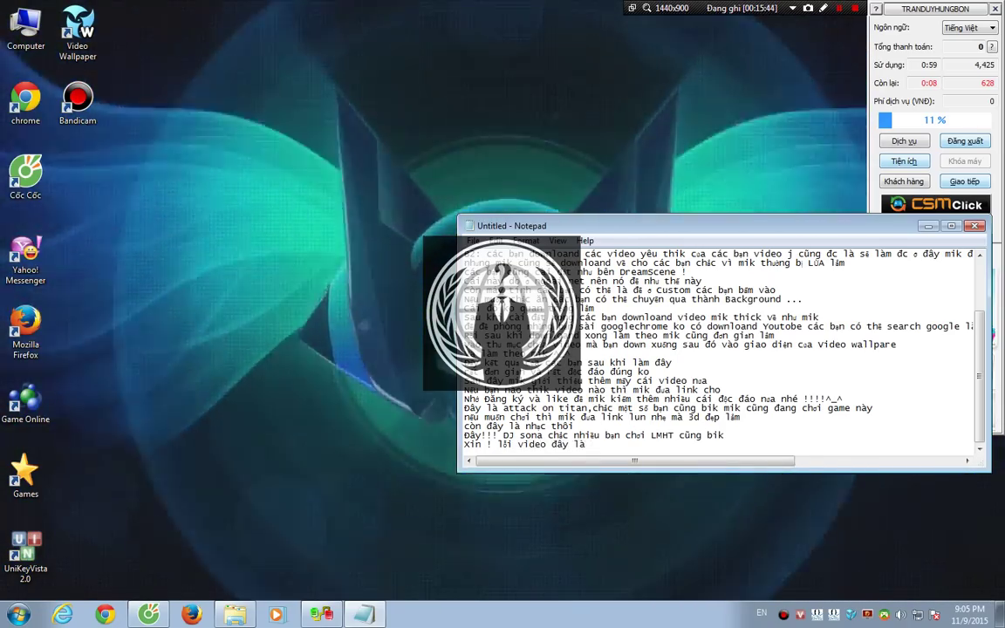
{"action": "type", "text": " bạn cho có "}
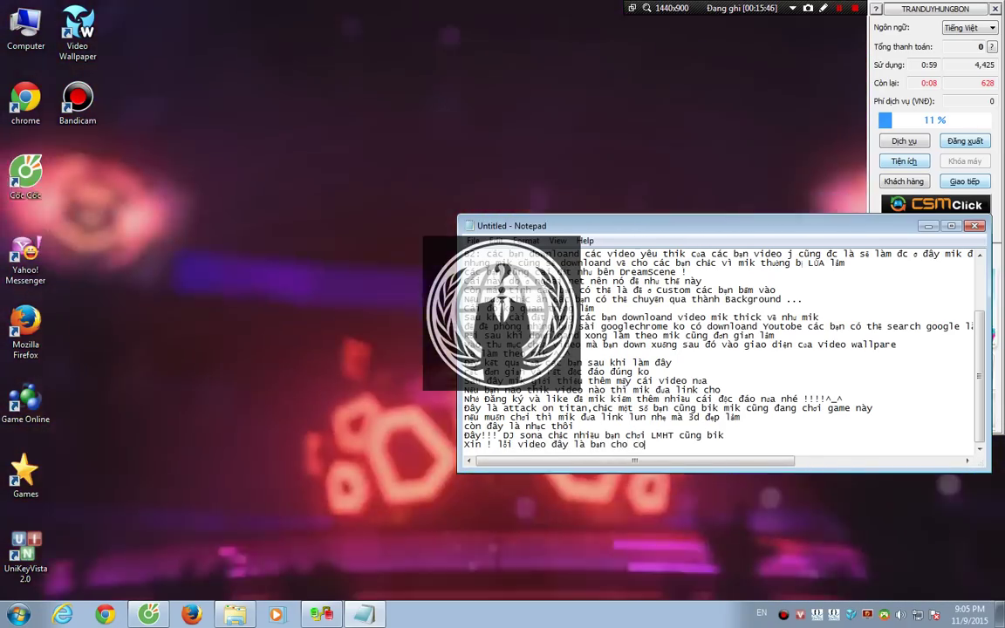
{"action": "type", "text": "crack"}
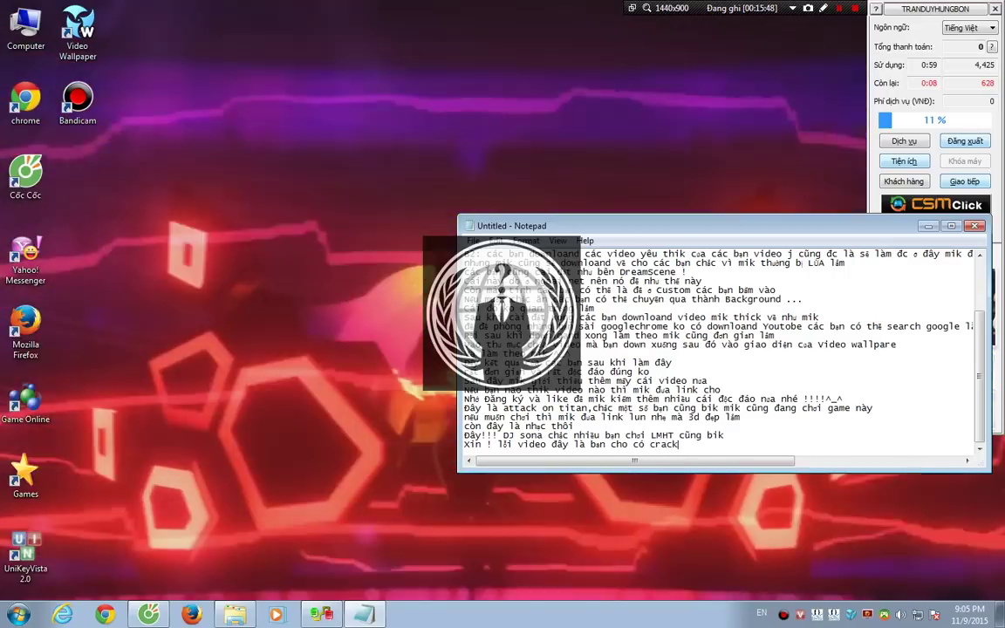
Step: Continue the crack sentence with "nên nó hay bị thế các bạn cứ bấm như mik là đc"
{"action": "type", "text": " nên nó hay"}
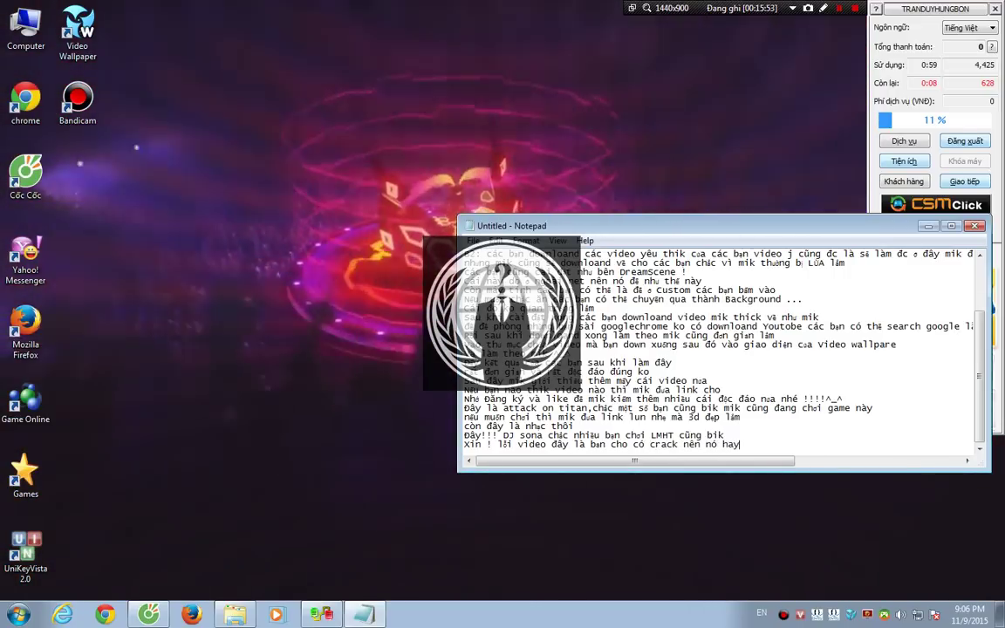
{"action": "type", "text": " bị t"}
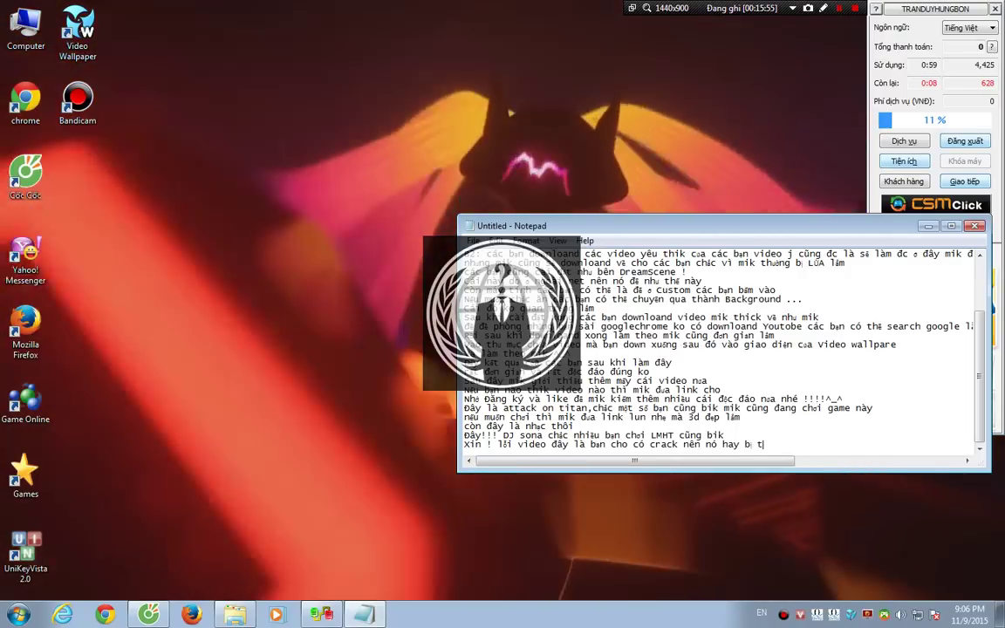
{"action": "type", "text": "hế các bạn cứ "}
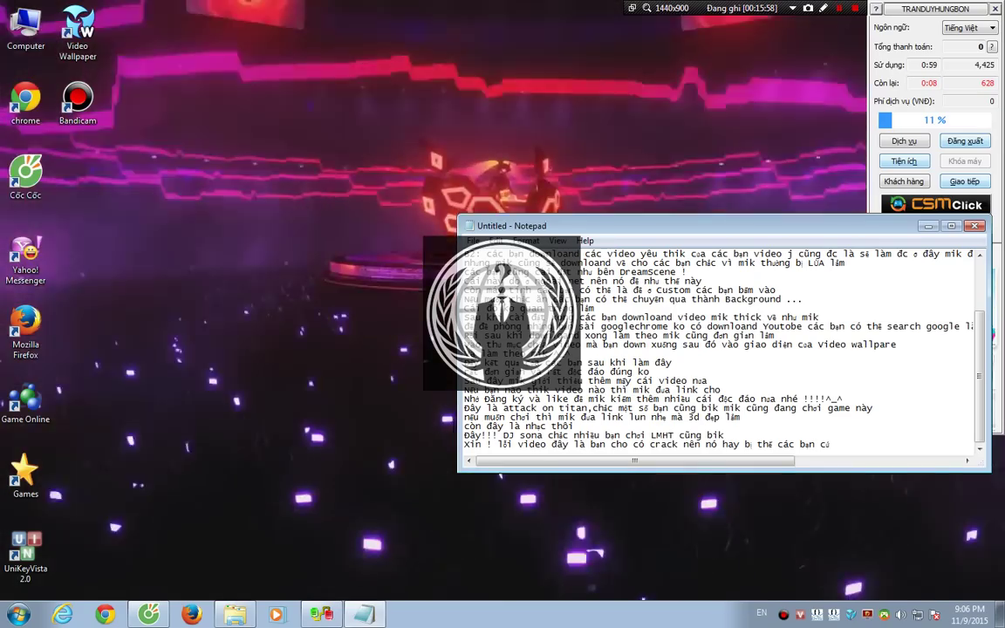
{"action": "type", "text": "bâ"}
{"action": "type", "text": "như mik"}
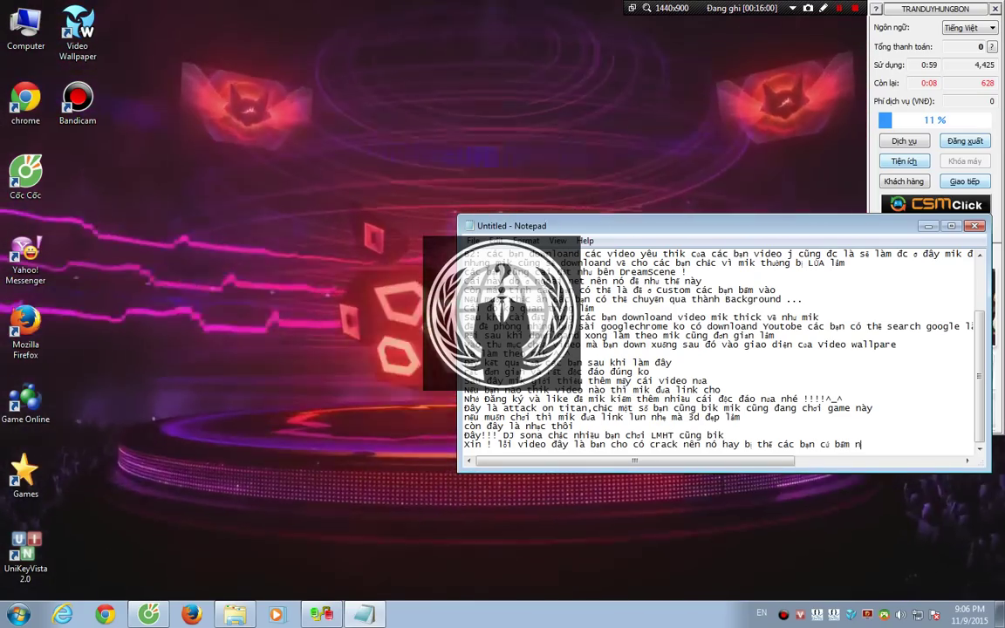
{"action": "type", "text": " là đc"}
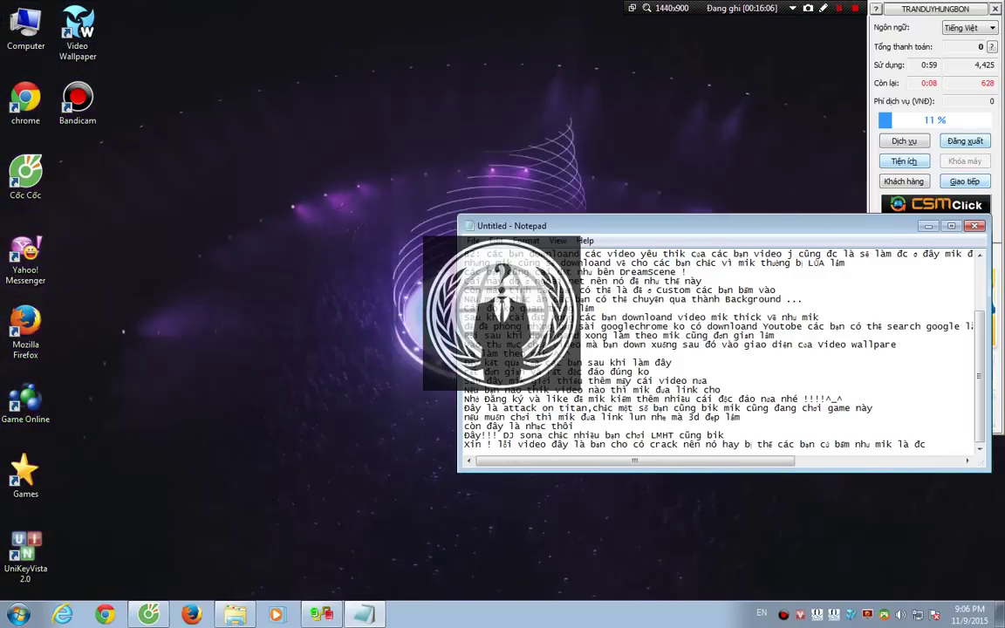
{"action": "type", "text": "tiếp tuc"}
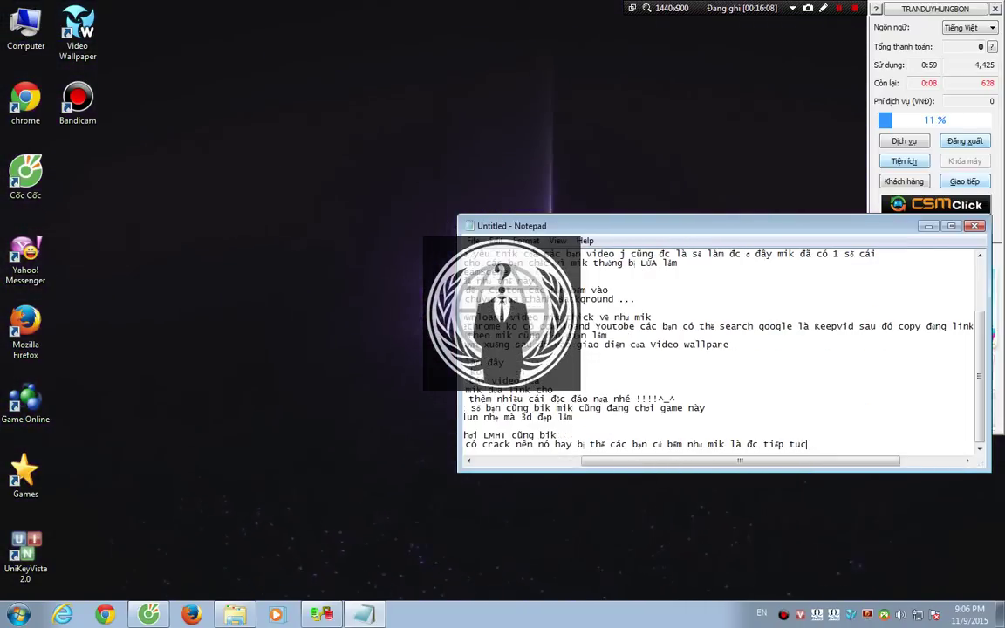
{"action": "key", "text": "BackSpace"}
{"action": "key", "text": "BackSpace"}
{"action": "key", "text": "BackSpace"}
{"action": "key", "text": "BackSpace"}
{"action": "key", "text": "BackSpace"}
{"action": "key", "text": "BackSpace"}
{"action": "key", "text": "BackSpace"}
{"action": "key", "text": "BackSpace"}
{"action": "key", "text": "BackSpace"}
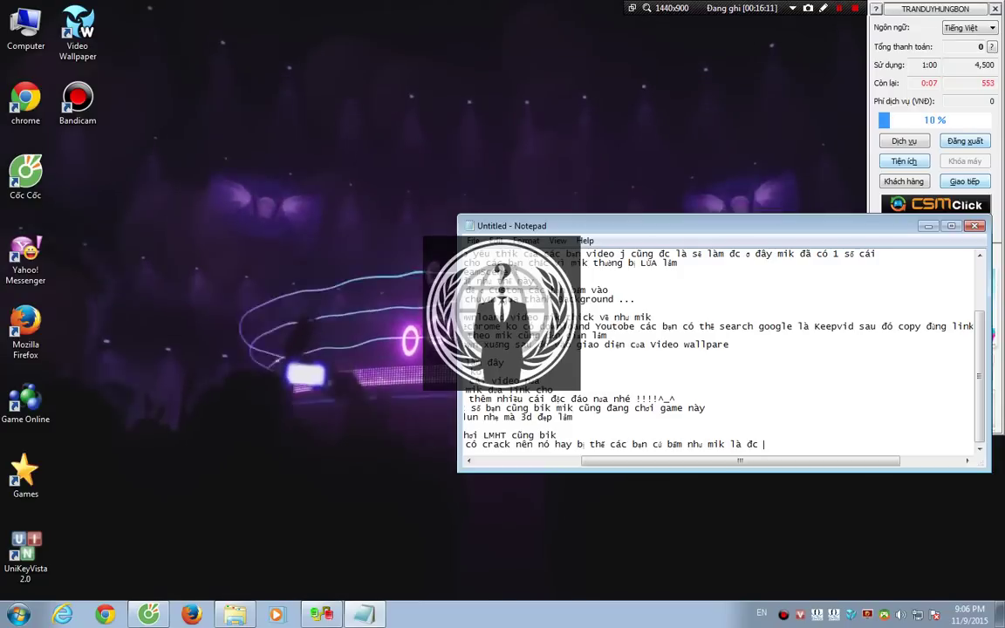
Step: Finish the crack sentence with "(Tiếp tục miễn phí)!$$$$" and move the note window lower on the desktop
{"action": "type", "text": "("}
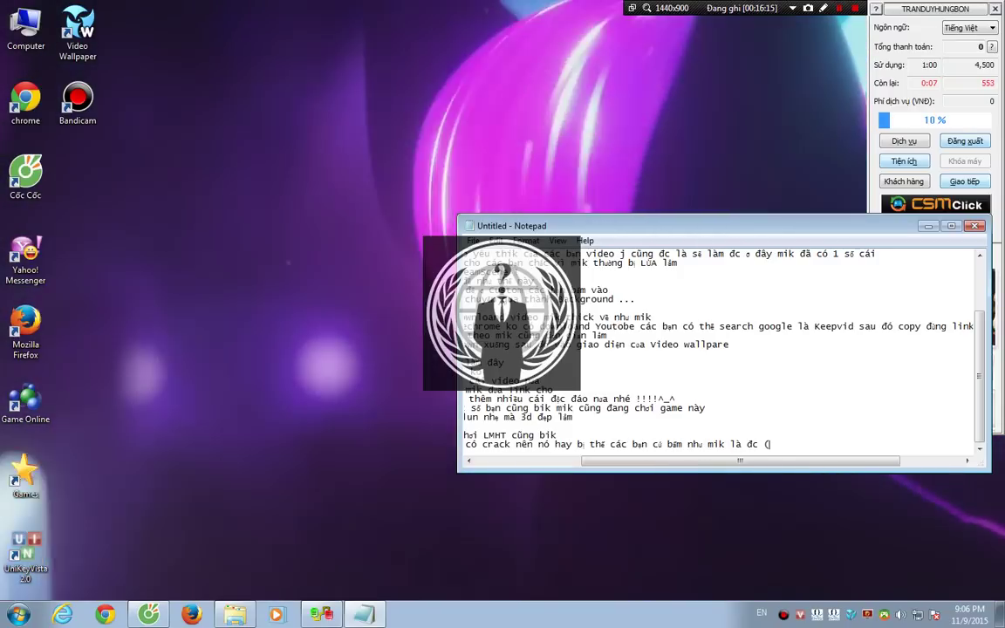
{"action": "left_click_drag", "start_coordinate": [528, 225], "coordinate": [545, 258]}
{"action": "type", "text": "T"}
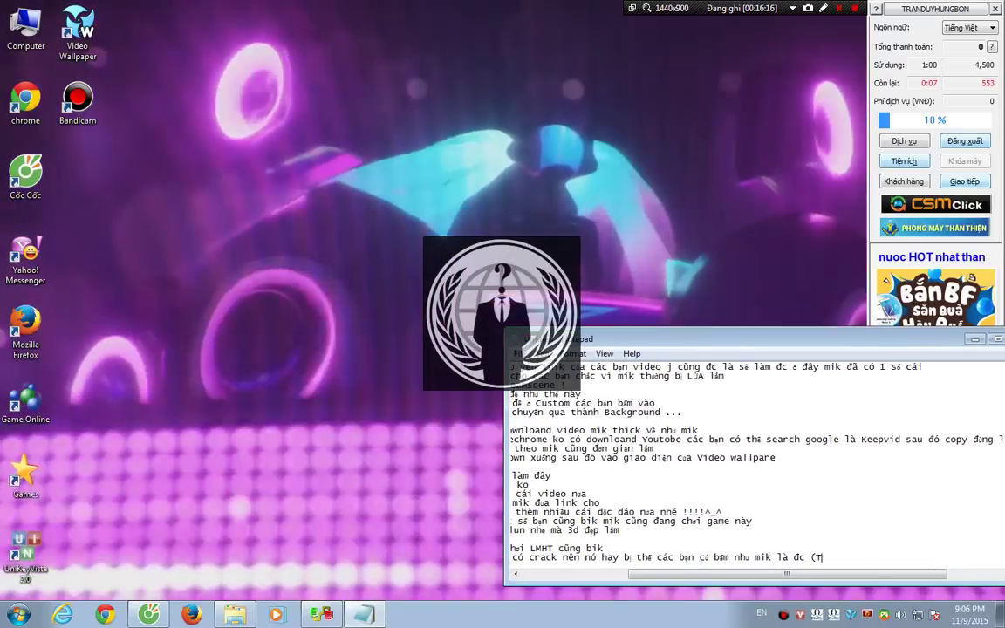
{"action": "type", "text": "ỉếp tụ"}
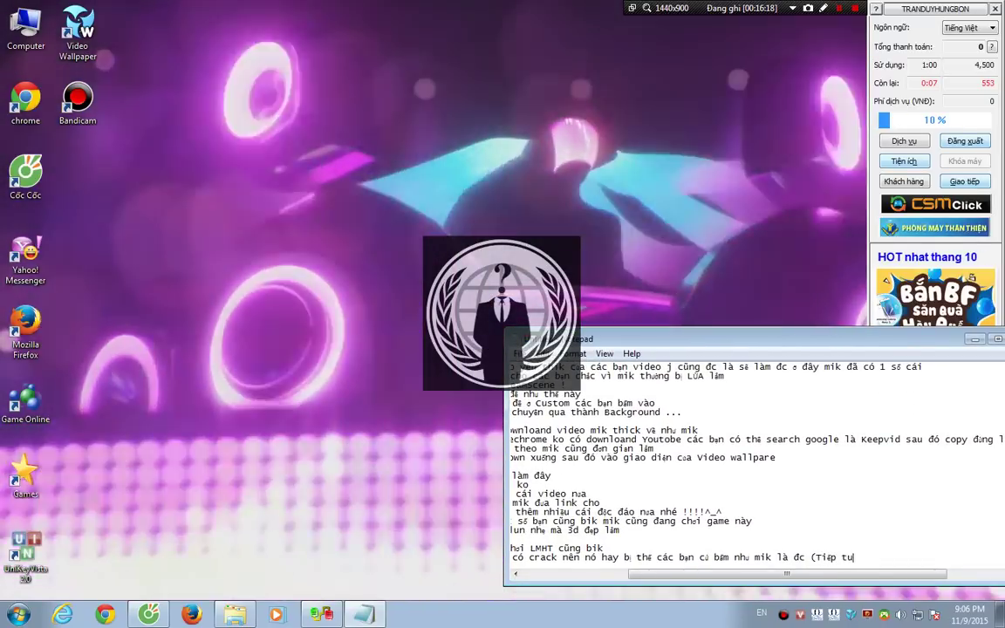
{"action": "type", "text": "c miễn ph"}
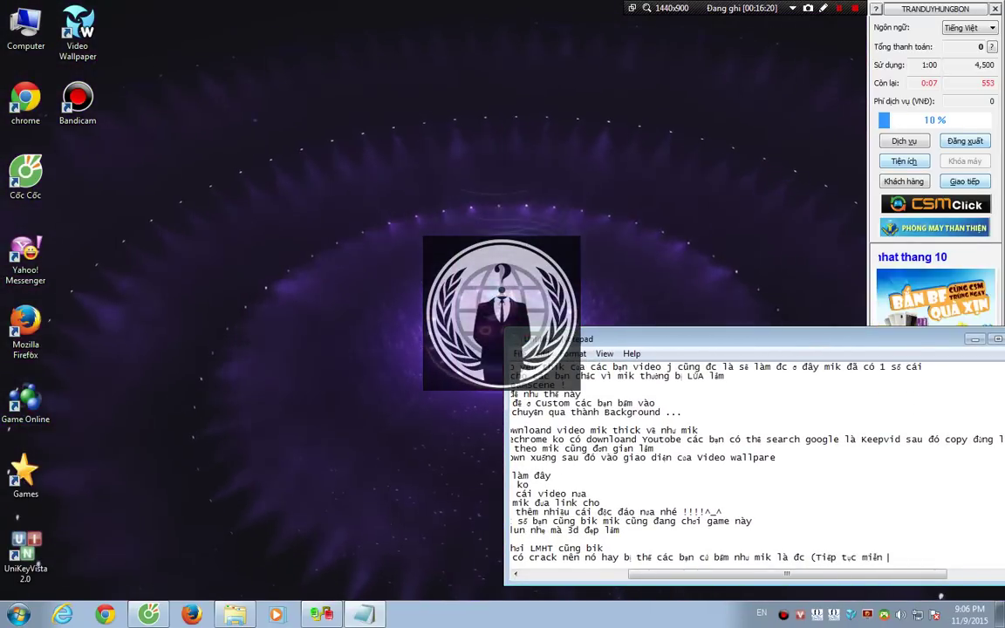
{"action": "type", "text": "í)"}
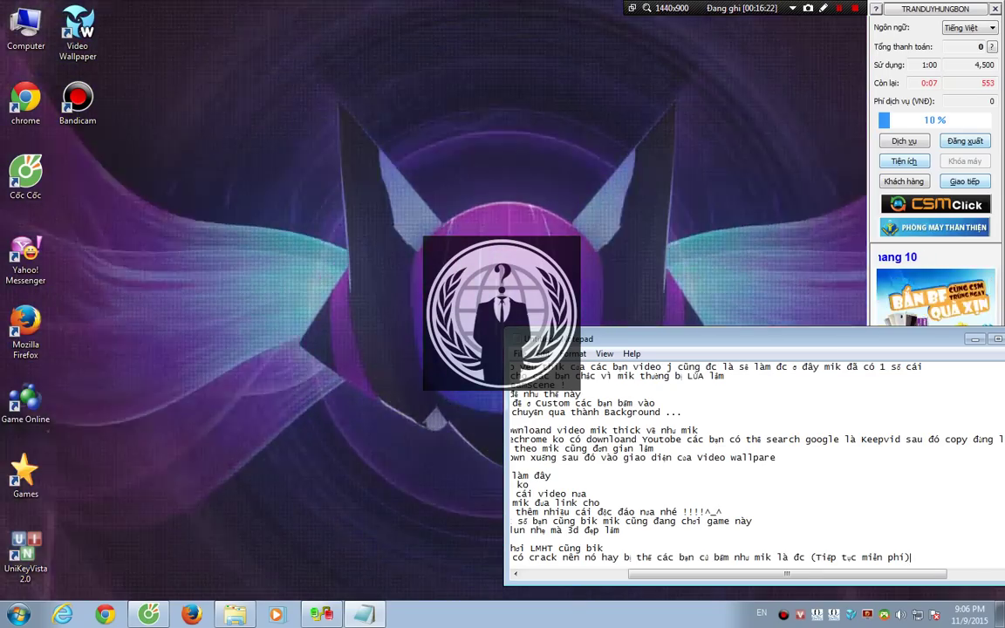
{"action": "type", "text": "!$$$$"}
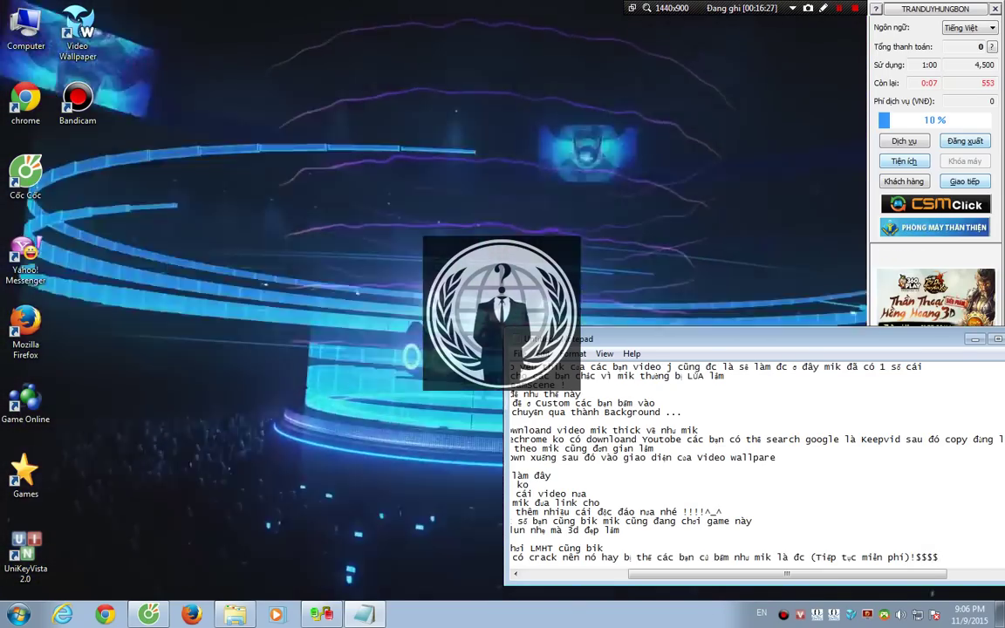
Step: Minimize the note, reopen Video Wallpaper, and play Digital DNA followed by Anonymous DreamScene as the desktop video
{"action": "key", "text": "super+Down"}
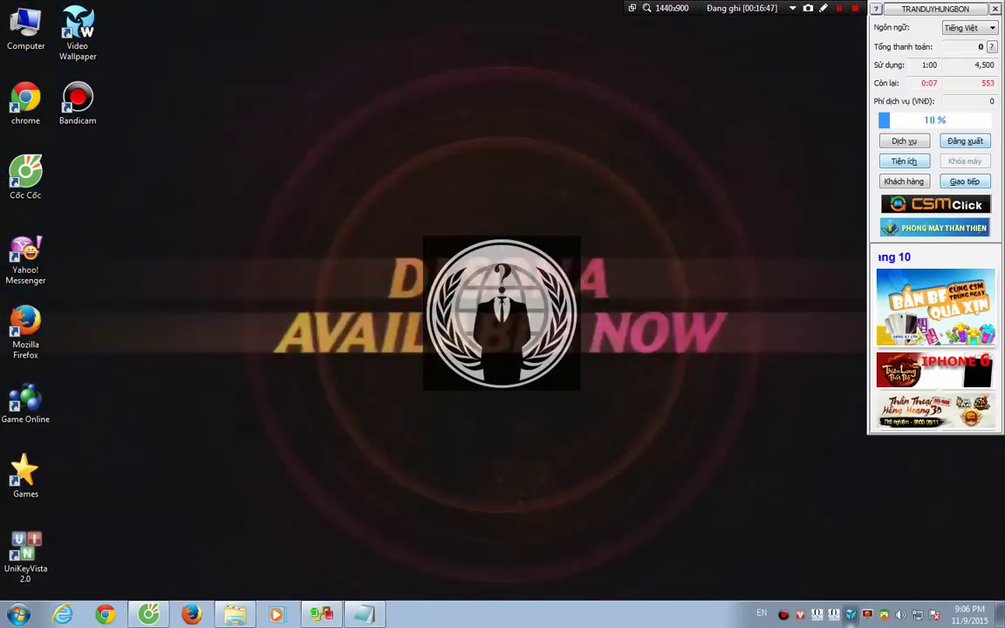
{"action": "double_click", "coordinate": [850, 614]}
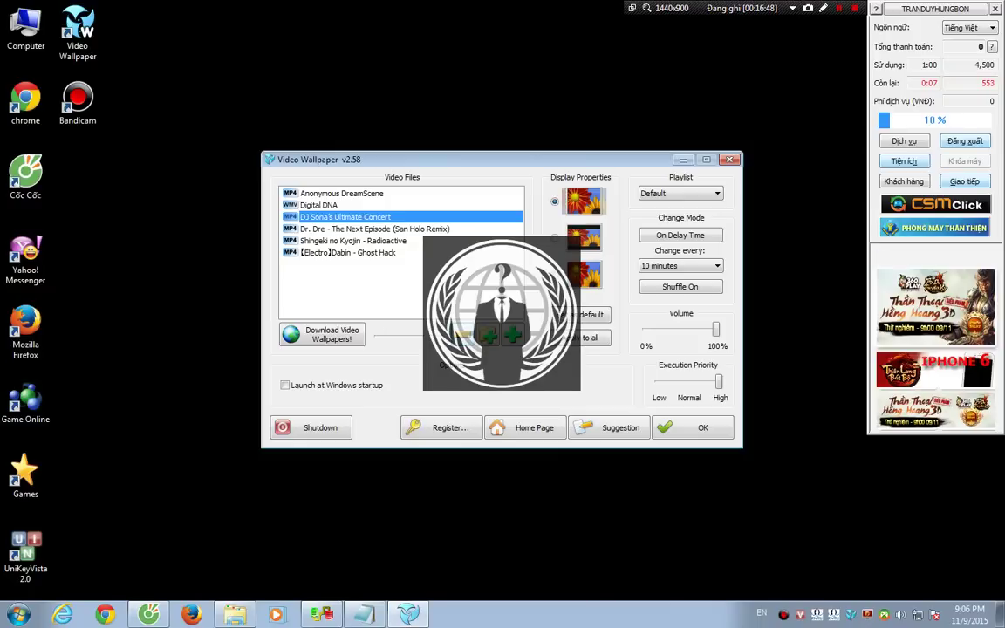
{"action": "left_click", "coordinate": [319, 205]}
{"action": "left_click_drag", "start_coordinate": [488, 160], "coordinate": [771, 339]}
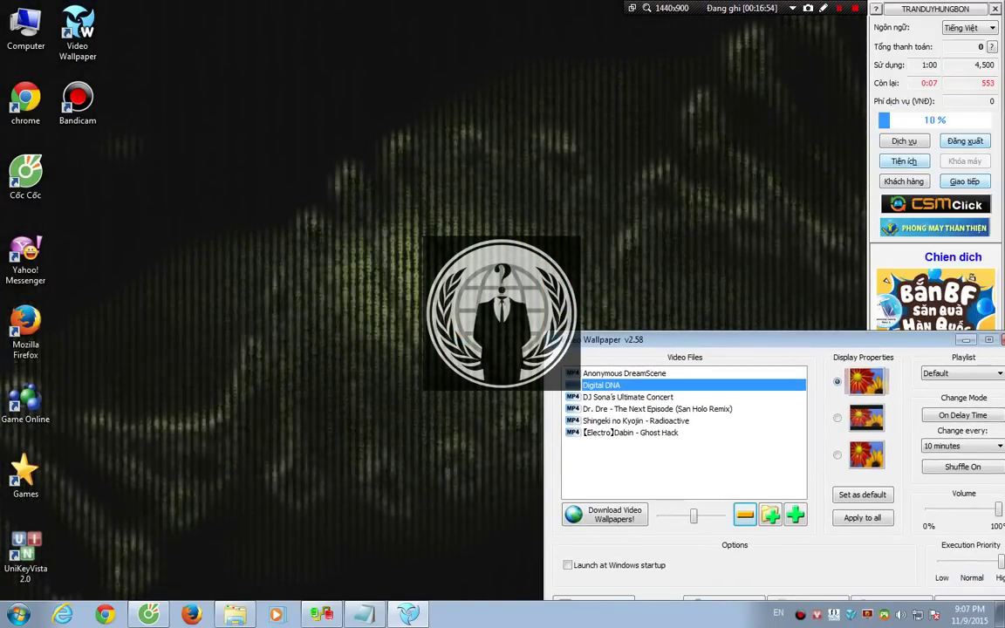
{"action": "left_click", "coordinate": [623, 374]}
{"action": "left_click_drag", "start_coordinate": [771, 340], "coordinate": [267, 244]}
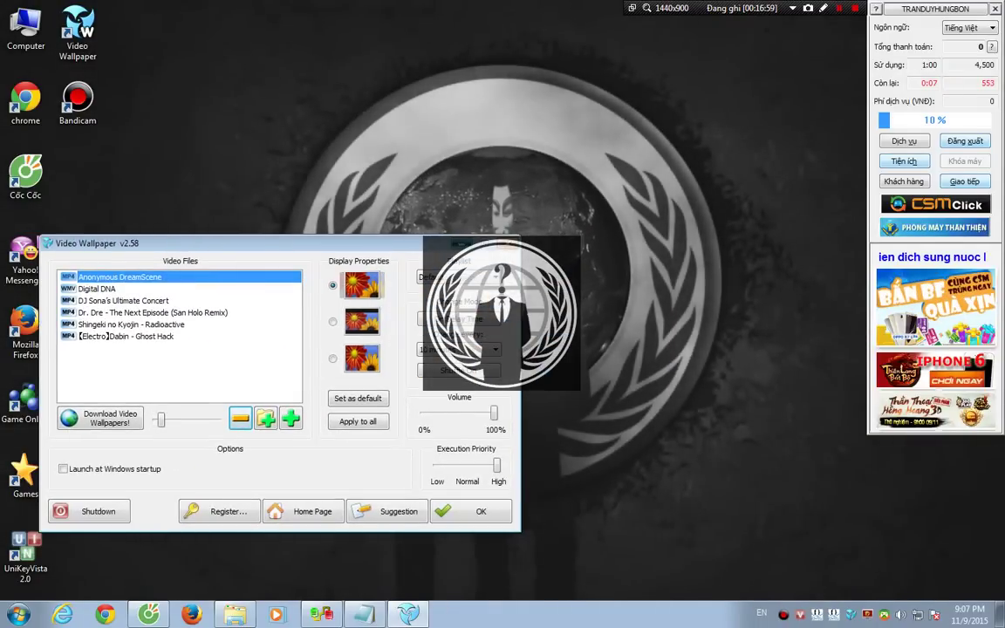
Step: Bring the Notepad note back in a taller window and start a new line at the end of the crack sentence
{"action": "key", "text": "super+d"}
{"action": "left_click", "coordinate": [364, 614]}
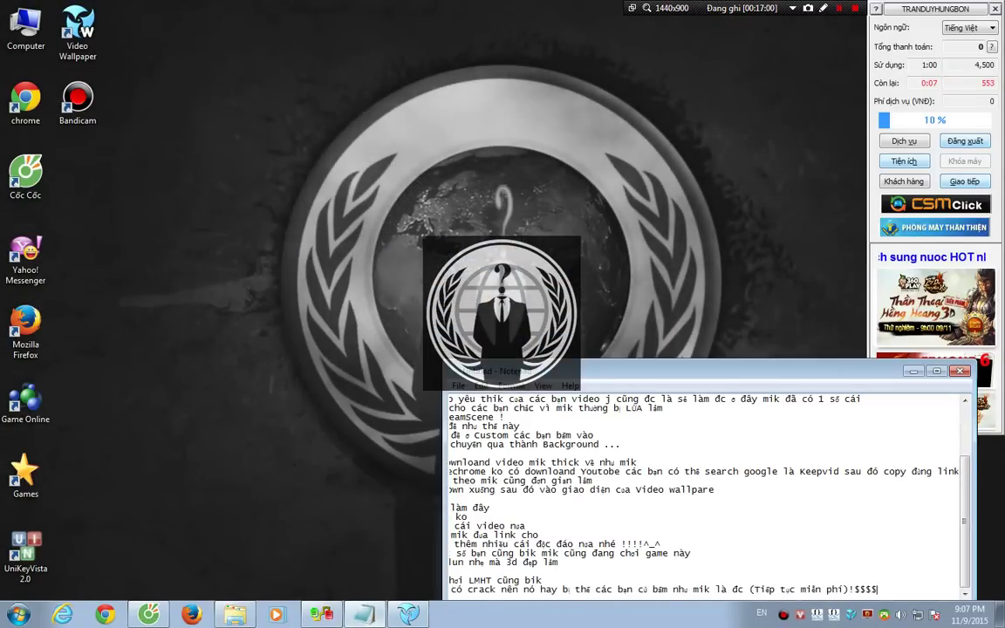
{"action": "left_click_drag", "start_coordinate": [709, 371], "coordinate": [567, 141]}
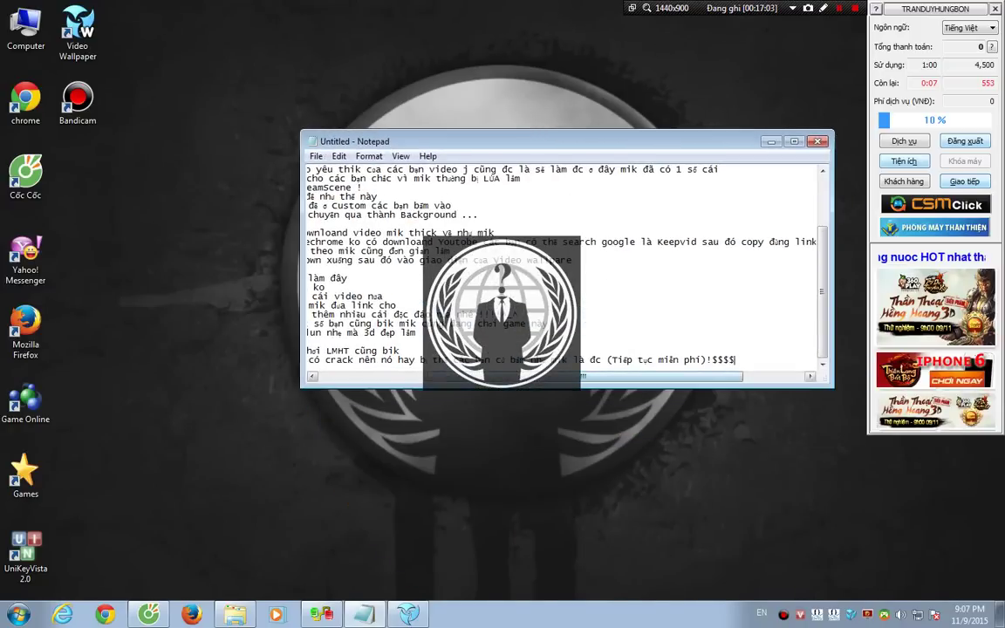
{"action": "left_click_drag", "start_coordinate": [566, 389], "coordinate": [567, 489]}
{"action": "left_click_drag", "start_coordinate": [470, 141], "coordinate": [744, 100]}
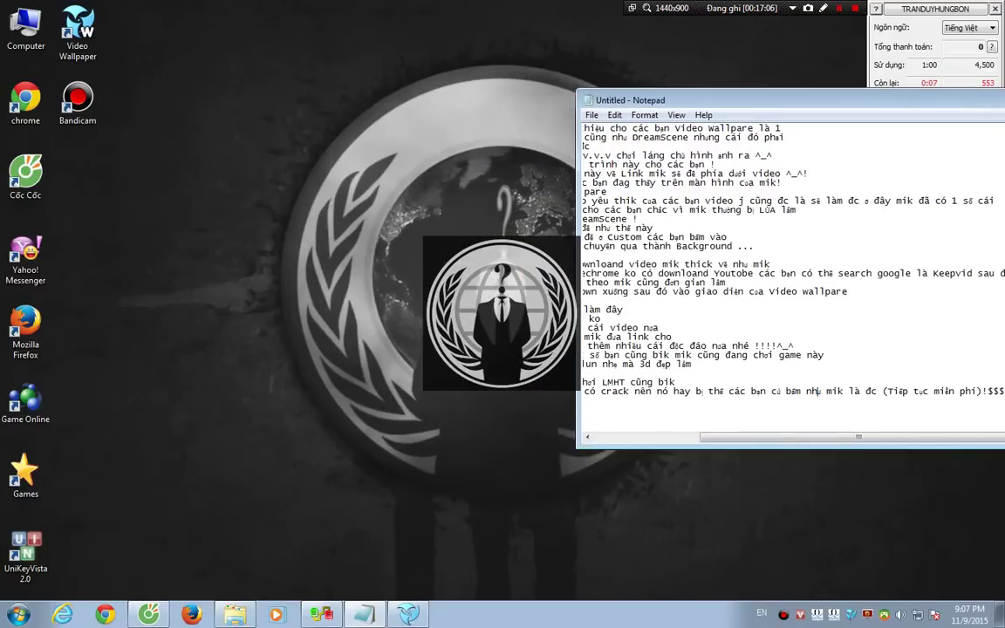
{"action": "key", "text": "Return"}
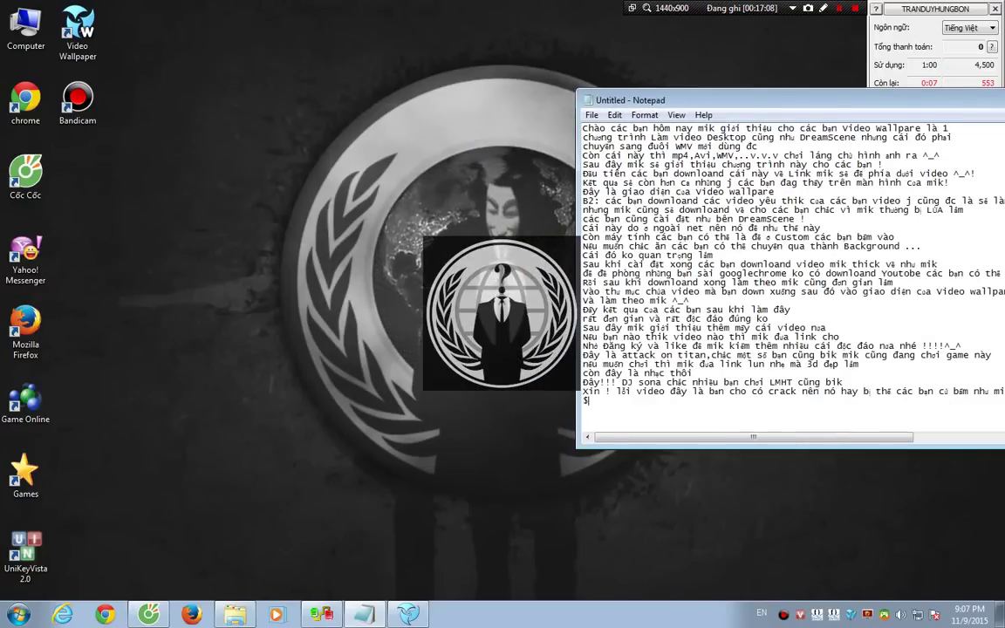